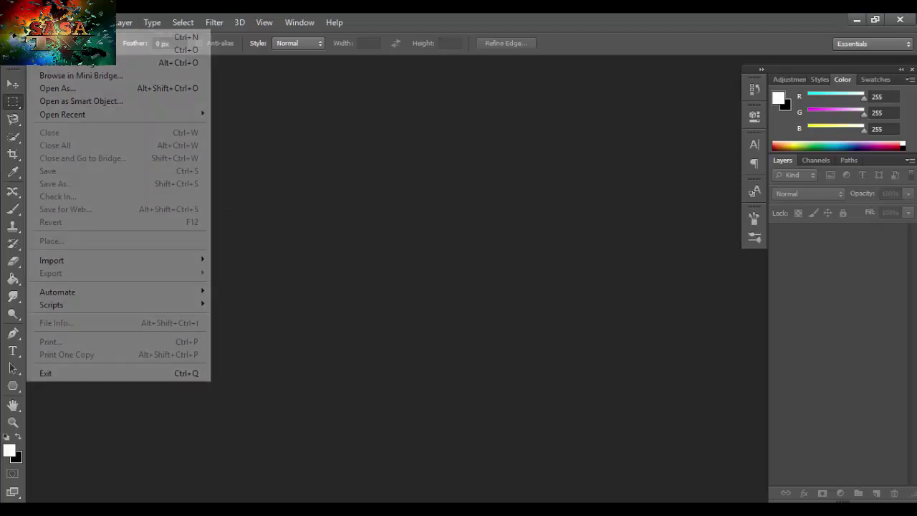
Create a new 800 x 500 pixel RGB document at 72 pixels/inch with a white background
{"action": "key", "text": "Up"}
{"action": "key", "text": "Return"}
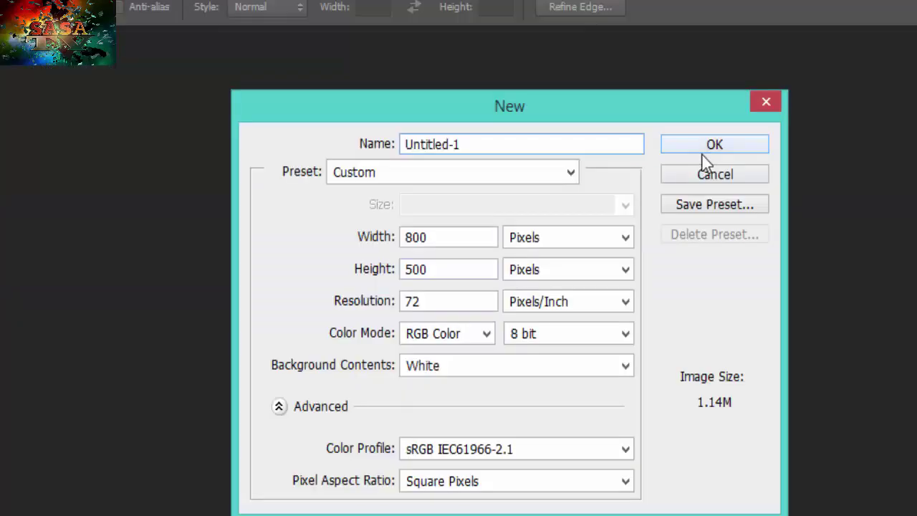
{"action": "left_click", "coordinate": [594, 133]}
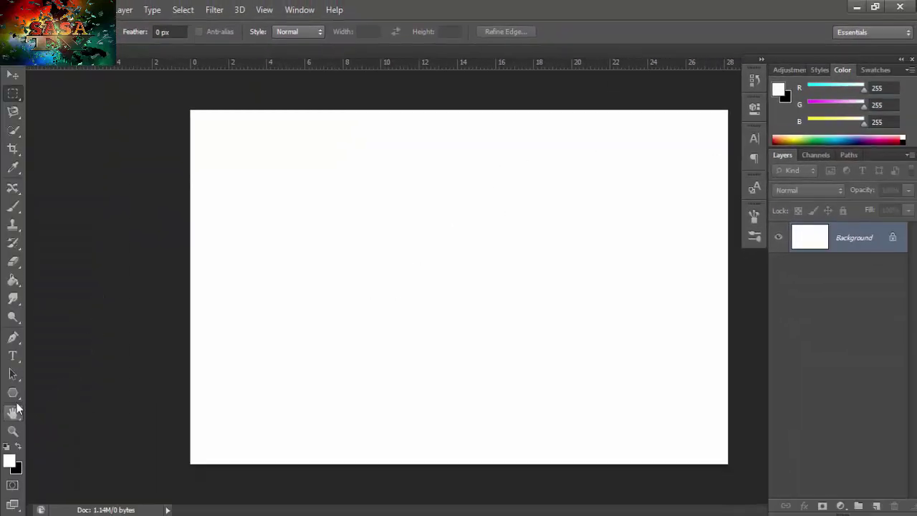
Draw a circle about 234 px in diameter with the Ellipse tool and position it in the canvas's left half
{"action": "left_click", "coordinate": [20, 393]}
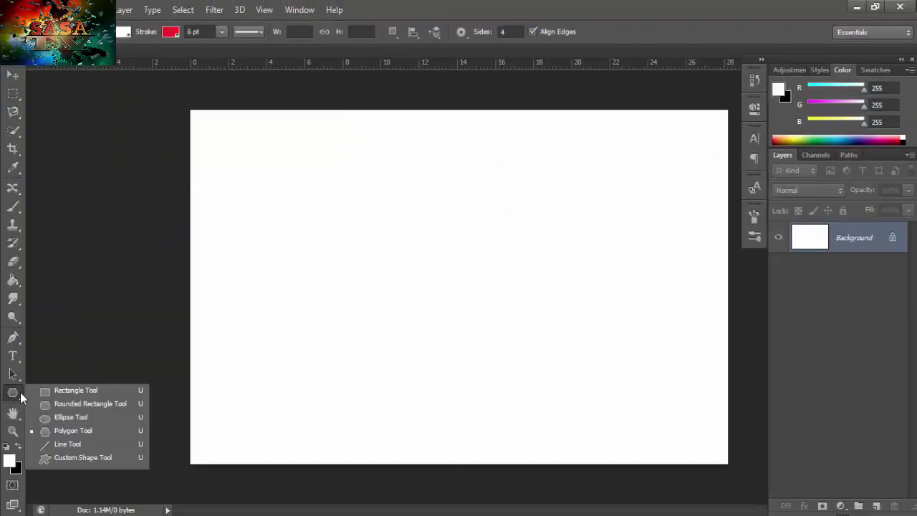
{"action": "left_click", "coordinate": [74, 420]}
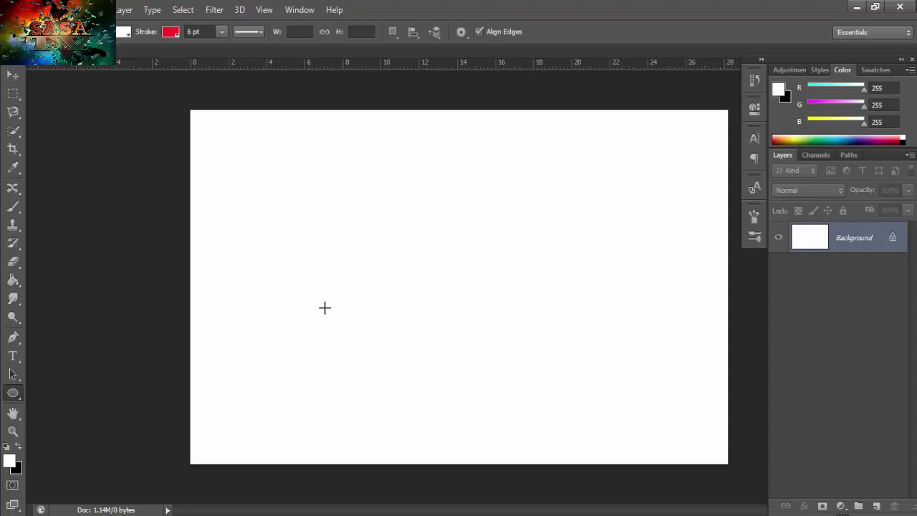
{"action": "mouse_move", "coordinate": [348, 322]}
{"action": "left_mouse_down"}
{"action": "mouse_move", "coordinate": [254, 184]}
{"action": "mouse_move", "coordinate": [210, 94]}
{"action": "mouse_move", "coordinate": [176, 72]}
{"action": "mouse_move", "coordinate": [191, 81]}
{"action": "left_mouse_up"}
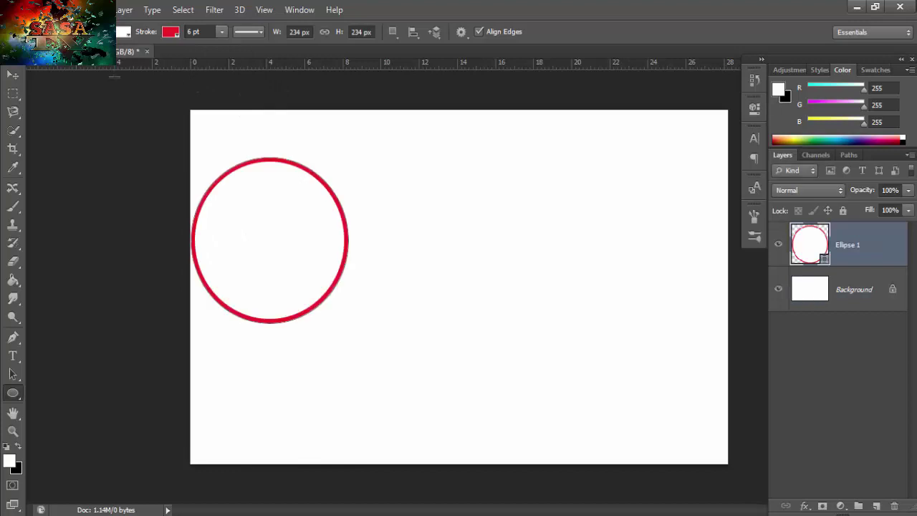
{"action": "left_click", "coordinate": [11, 71]}
{"action": "left_click_drag", "start_coordinate": [329, 236], "coordinate": [354, 260]}
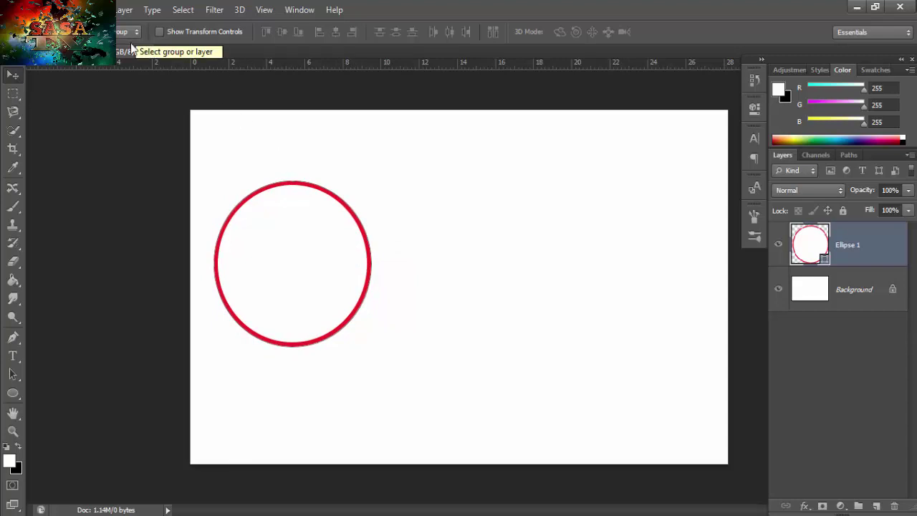
Fill the circle with red and remove its stroke
{"action": "left_click", "coordinate": [22, 391]}
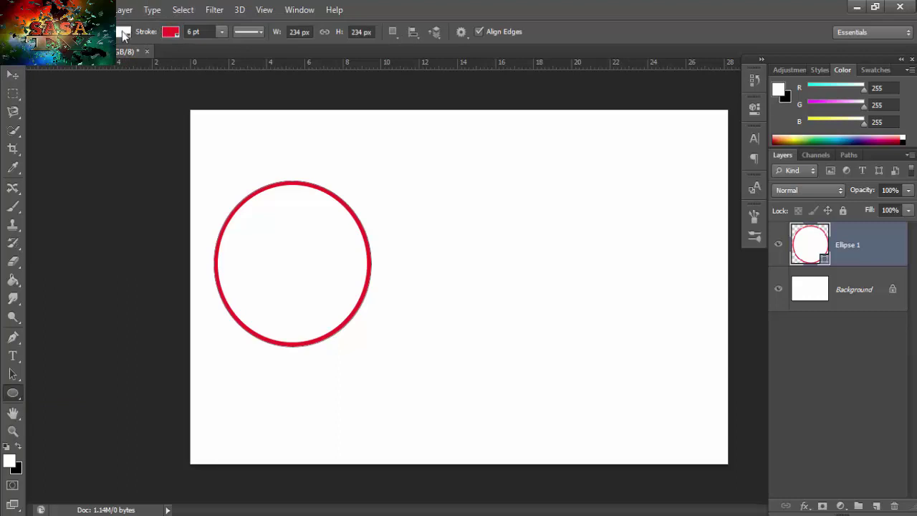
{"action": "left_click", "coordinate": [125, 33]}
{"action": "left_click", "coordinate": [57, 114]}
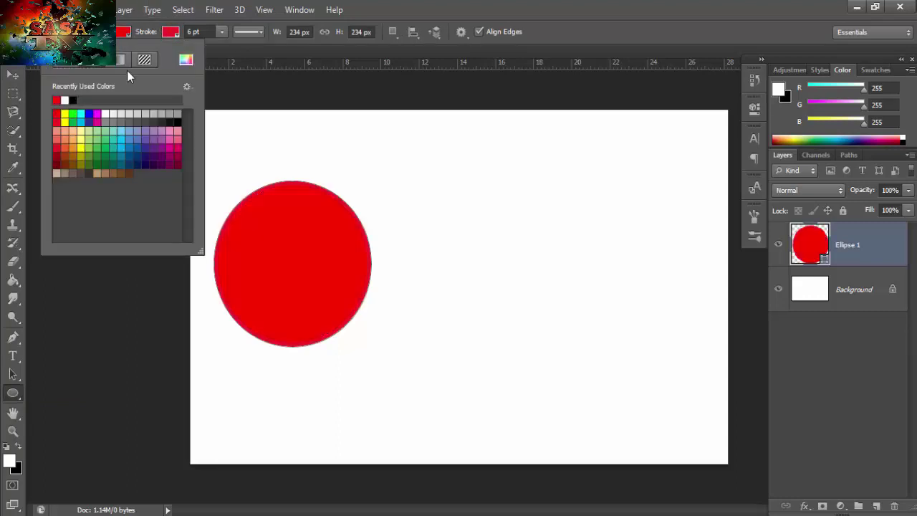
{"action": "left_click", "coordinate": [125, 34]}
{"action": "left_click", "coordinate": [172, 33]}
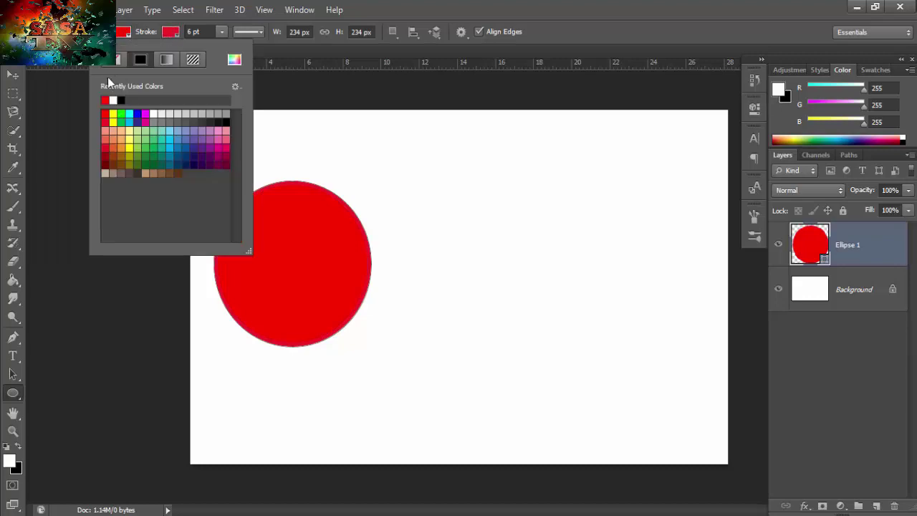
{"action": "left_click", "coordinate": [117, 59]}
{"action": "left_click", "coordinate": [171, 32]}
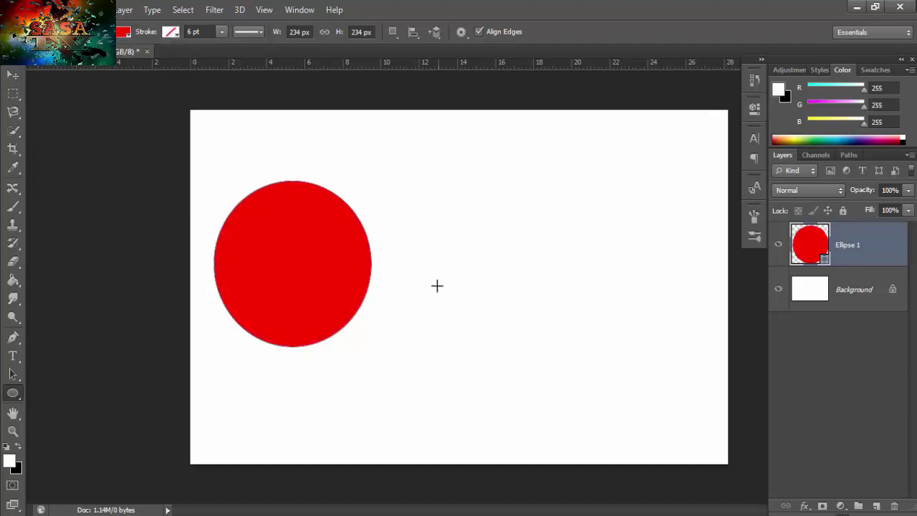
Duplicate the circle layer and arrange the two circles side by side with a small gap between them
{"action": "right_click", "coordinate": [855, 247]}
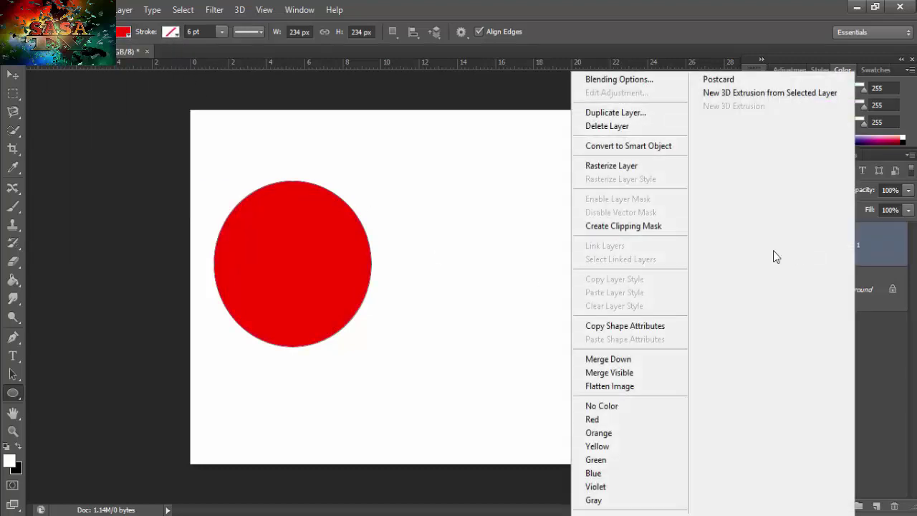
{"action": "left_click", "coordinate": [607, 113]}
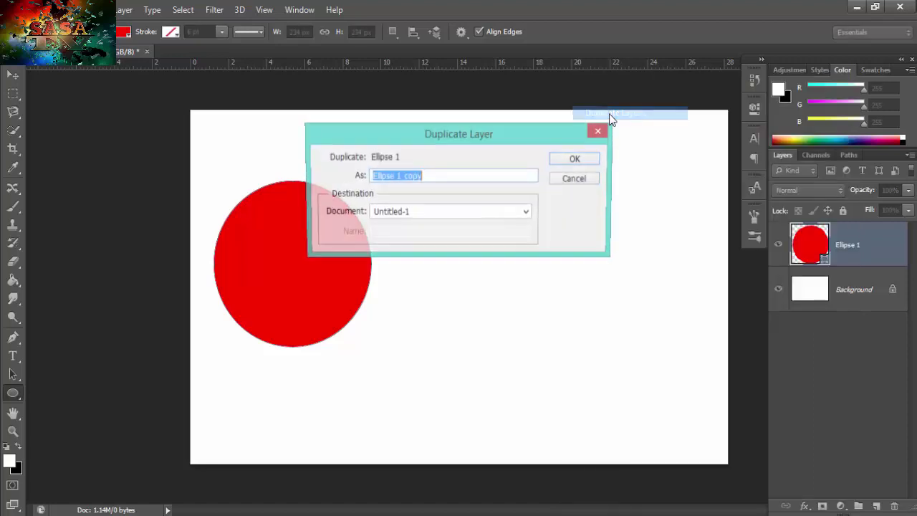
{"action": "left_click", "coordinate": [553, 162]}
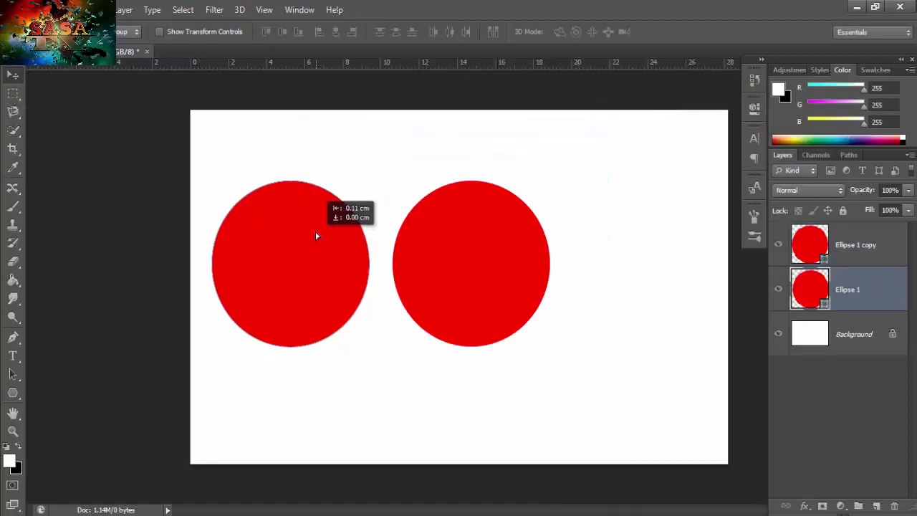
{"action": "mouse_move", "coordinate": [315, 231]}
{"action": "left_mouse_down"}
{"action": "mouse_move", "coordinate": [312, 222]}
{"action": "mouse_move", "coordinate": [381, 255]}
{"action": "mouse_move", "coordinate": [452, 266]}
{"action": "left_mouse_up"}
{"action": "left_click", "coordinate": [12, 391]}
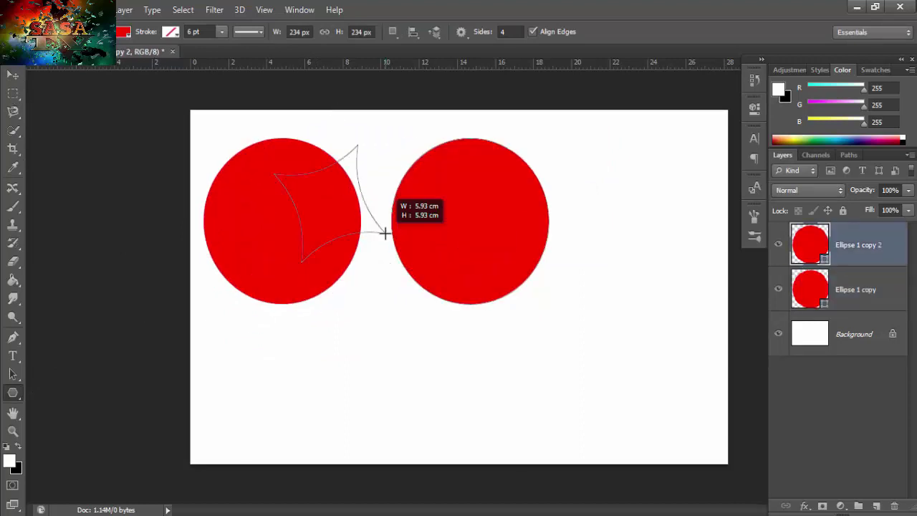
{"action": "left_click_drag", "start_coordinate": [384, 231], "coordinate": [371, 236]}
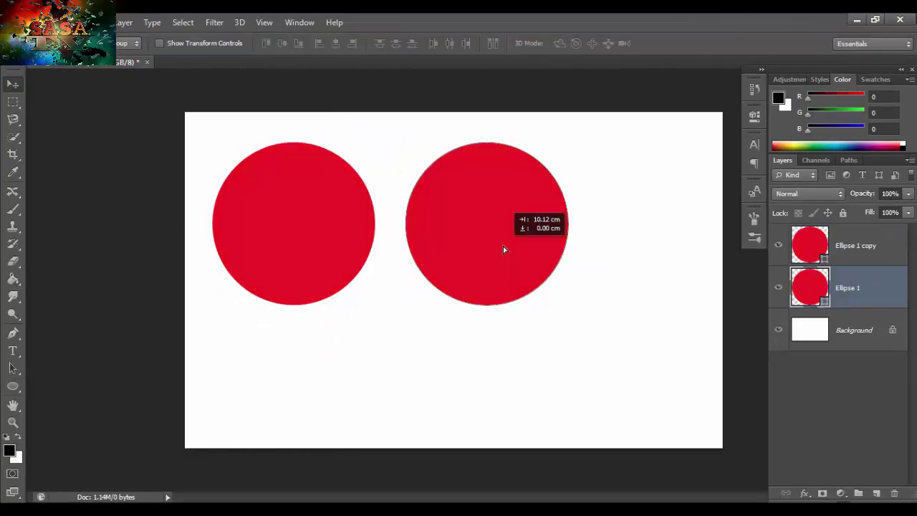
{"action": "left_click_drag", "start_coordinate": [503, 245], "coordinate": [507, 250]}
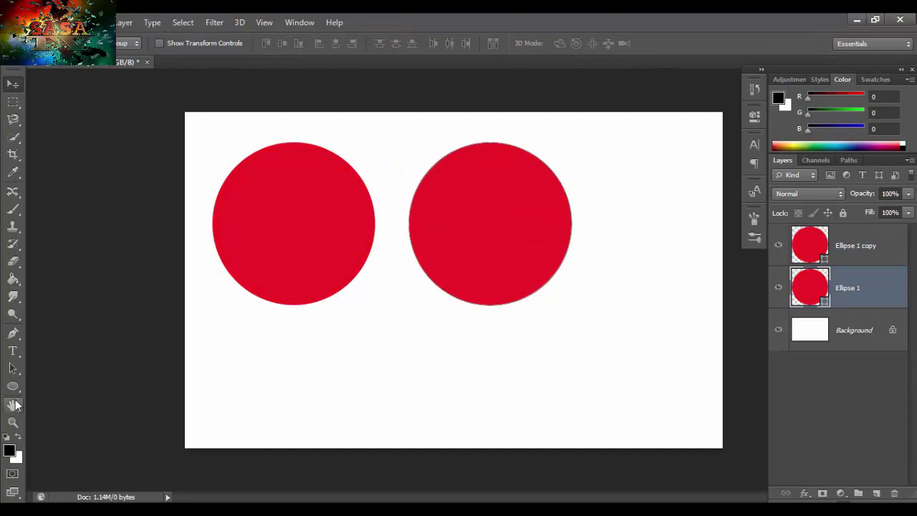
Set up the Polygon tool for a 4-sided star with sides indented by 50% and smooth indents
{"action": "left_click", "coordinate": [13, 386]}
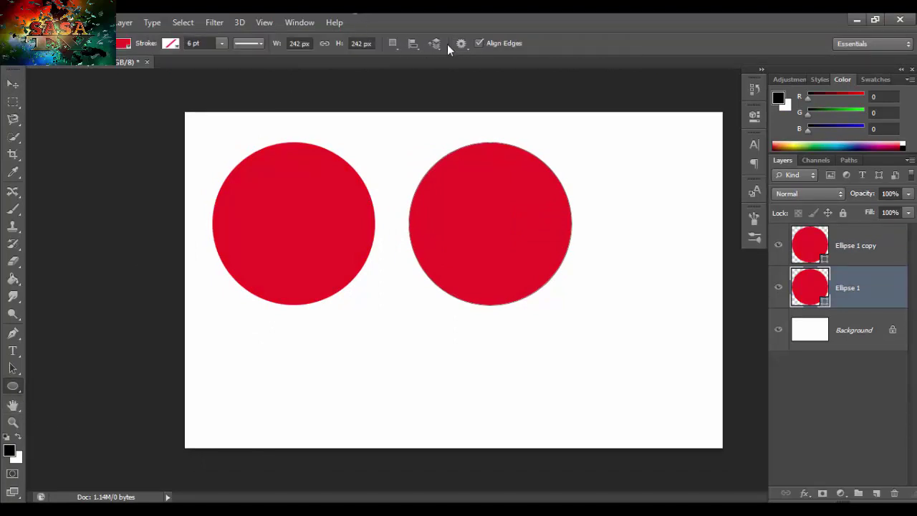
{"action": "right_click", "coordinate": [17, 392]}
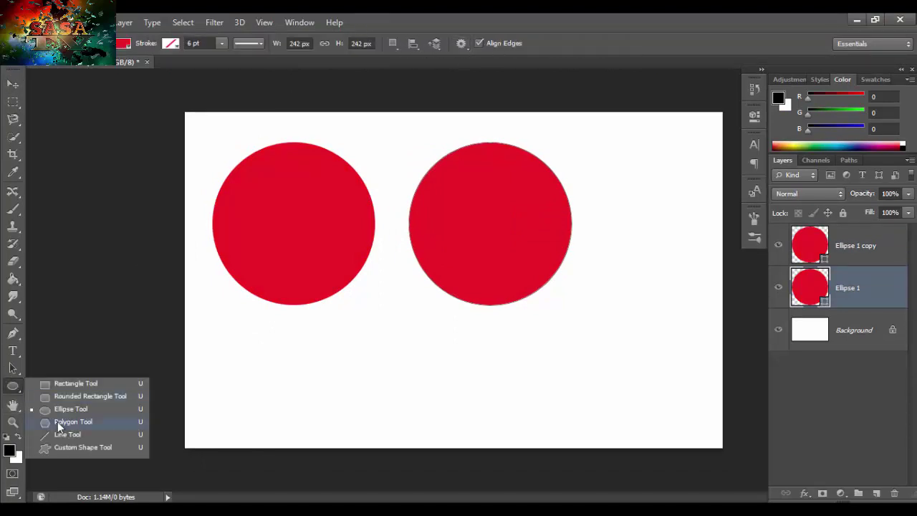
{"action": "left_click", "coordinate": [57, 421]}
{"action": "left_click", "coordinate": [515, 42]}
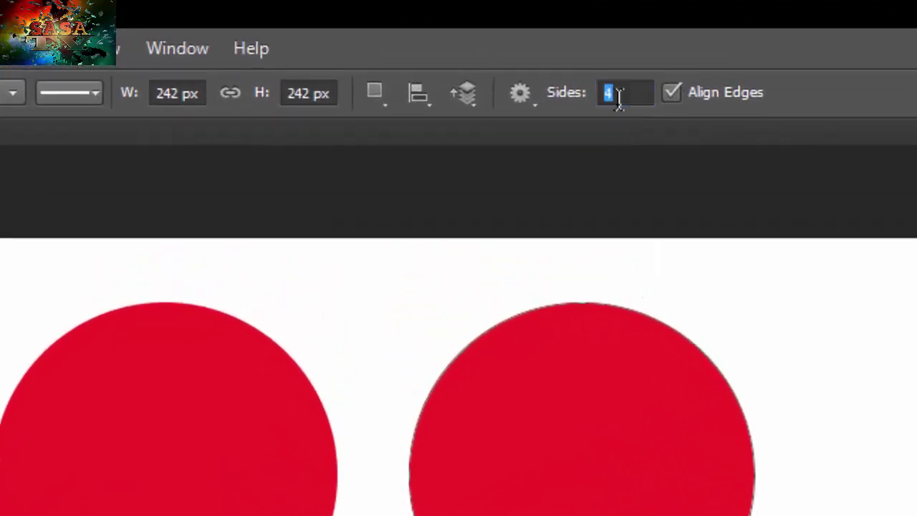
{"action": "left_click", "coordinate": [517, 93]}
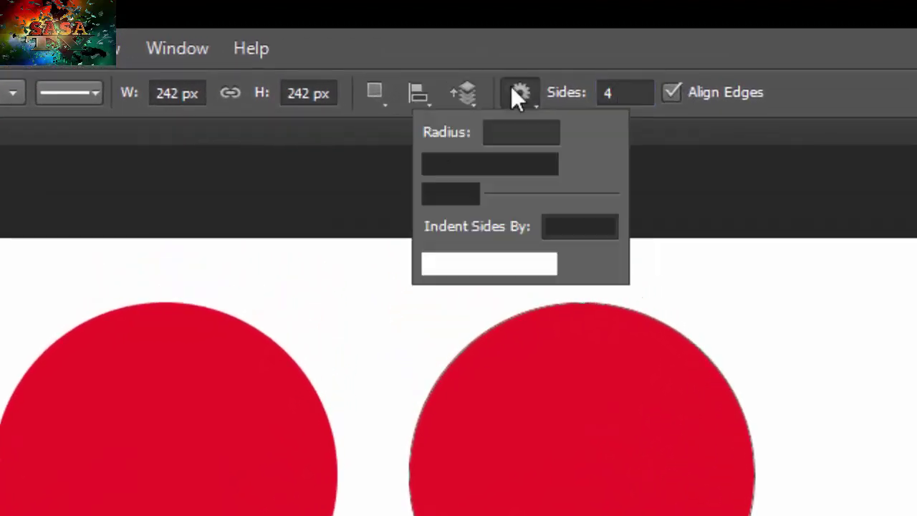
{"action": "left_click", "coordinate": [434, 192]}
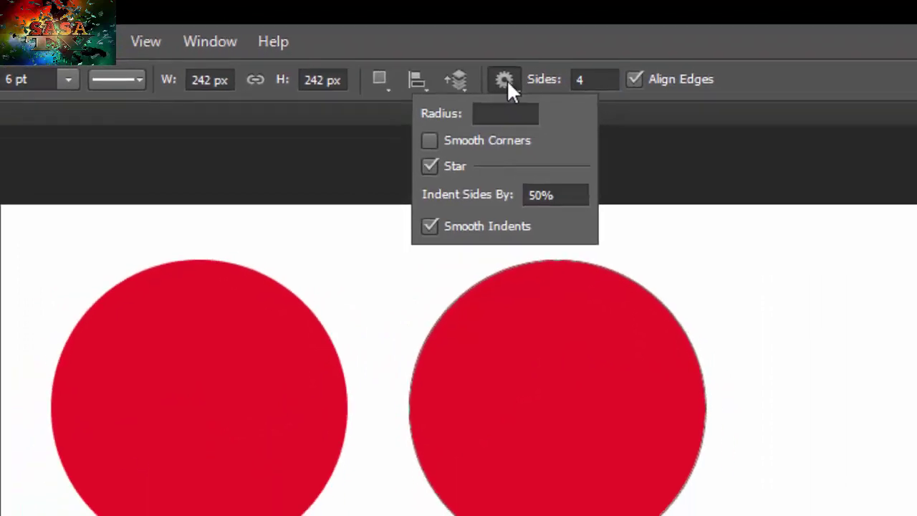
{"action": "left_click", "coordinate": [519, 93]}
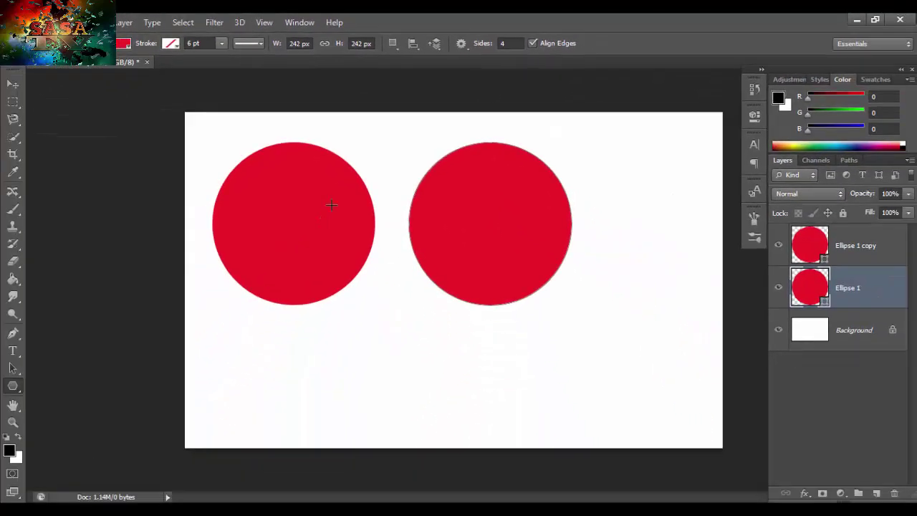
Draw a four-pointed star about 200 px wide bridging the two circles and place its layer between the circle layers
{"action": "mouse_move", "coordinate": [331, 205]}
{"action": "left_mouse_down"}
{"action": "mouse_move", "coordinate": [359, 194]}
{"action": "mouse_move", "coordinate": [423, 230]}
{"action": "mouse_move", "coordinate": [389, 239]}
{"action": "mouse_move", "coordinate": [326, 217]}
{"action": "left_mouse_up"}
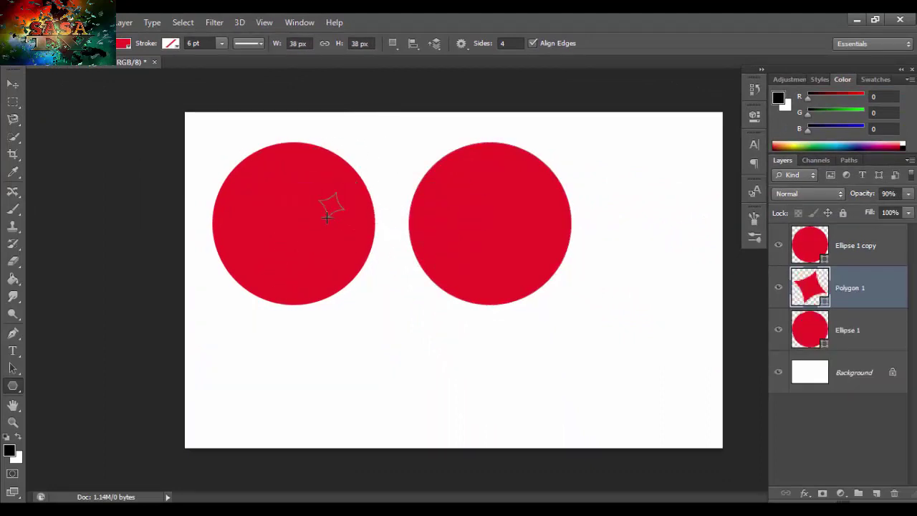
{"action": "left_click_drag", "start_coordinate": [330, 203], "coordinate": [435, 274]}
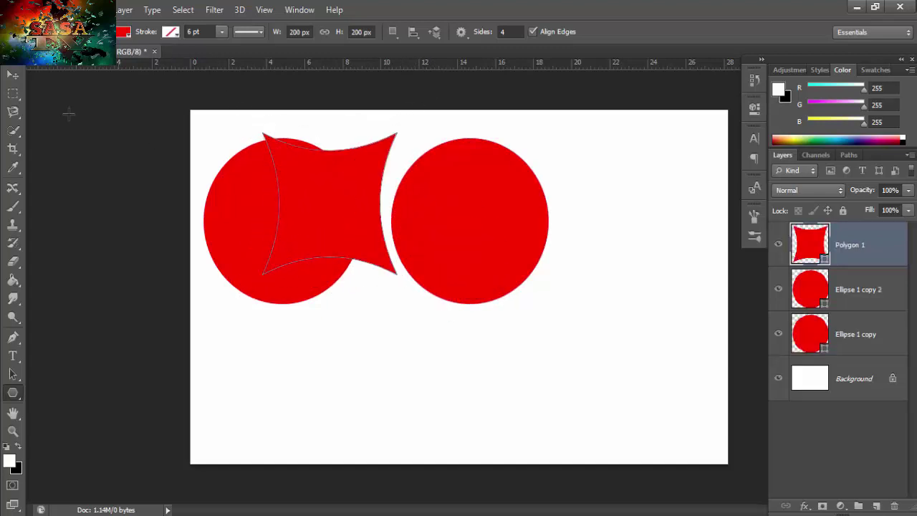
{"action": "left_click", "coordinate": [13, 75]}
{"action": "left_click_drag", "start_coordinate": [384, 243], "coordinate": [433, 249]}
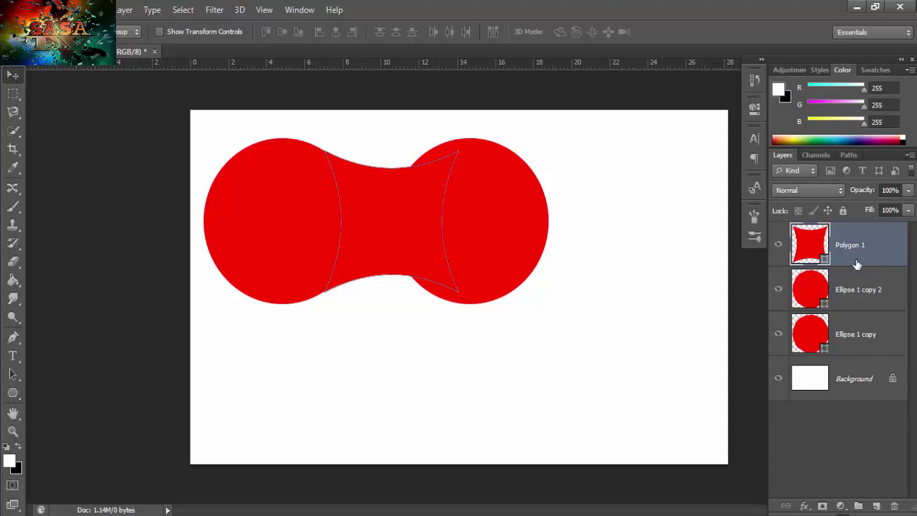
{"action": "left_click_drag", "start_coordinate": [856, 262], "coordinate": [851, 320]}
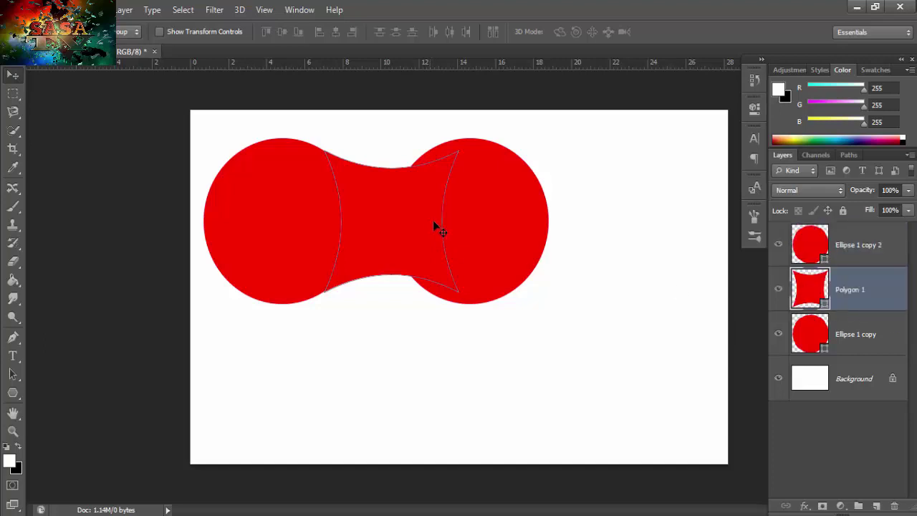
{"action": "left_click", "coordinate": [863, 476]}
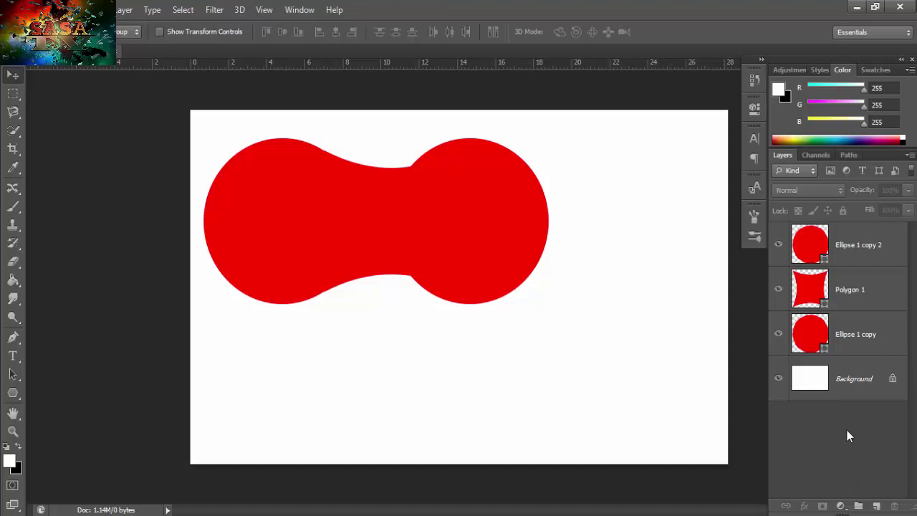
Scale the Polygon 1 star down proportionally to 81.5% around its centre
{"action": "left_click", "coordinate": [835, 290]}
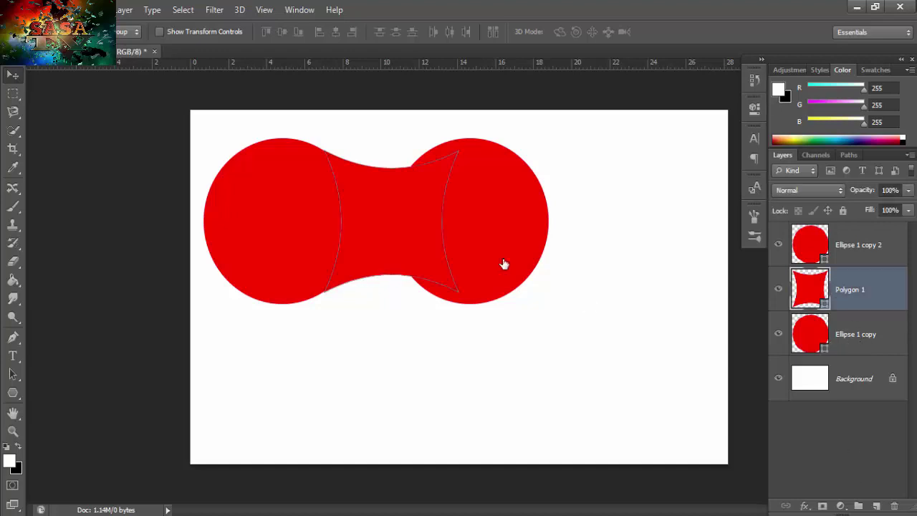
{"action": "key", "text": "ctrl+t"}
{"action": "left_click_drag", "start_coordinate": [457, 152], "coordinate": [446, 166]}
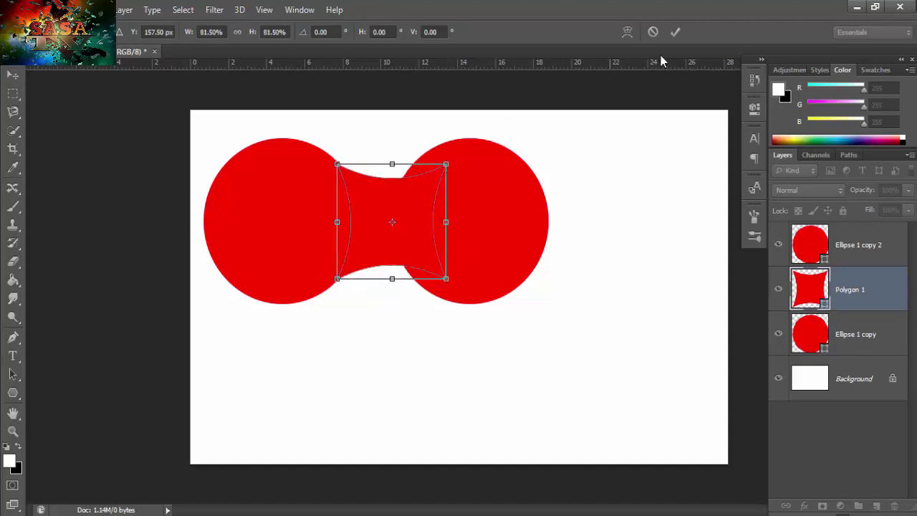
{"action": "left_click", "coordinate": [675, 32]}
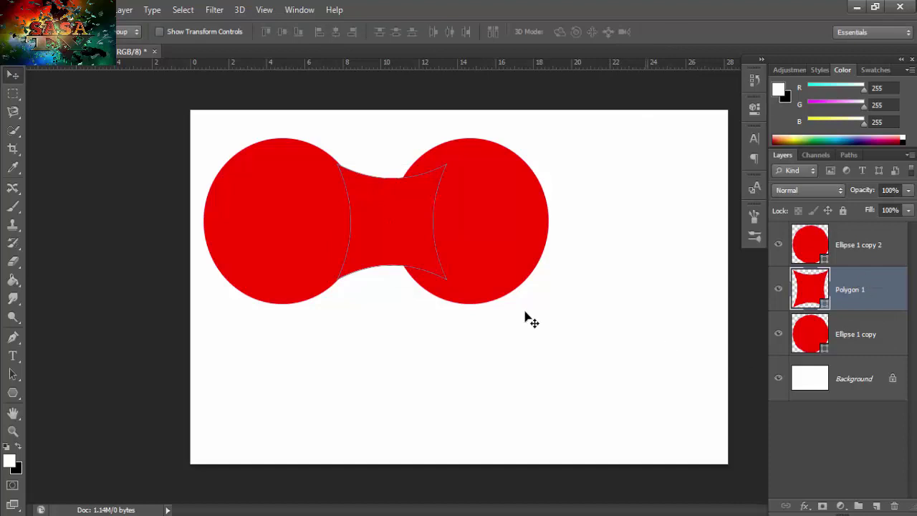
{"action": "left_click", "coordinate": [778, 457]}
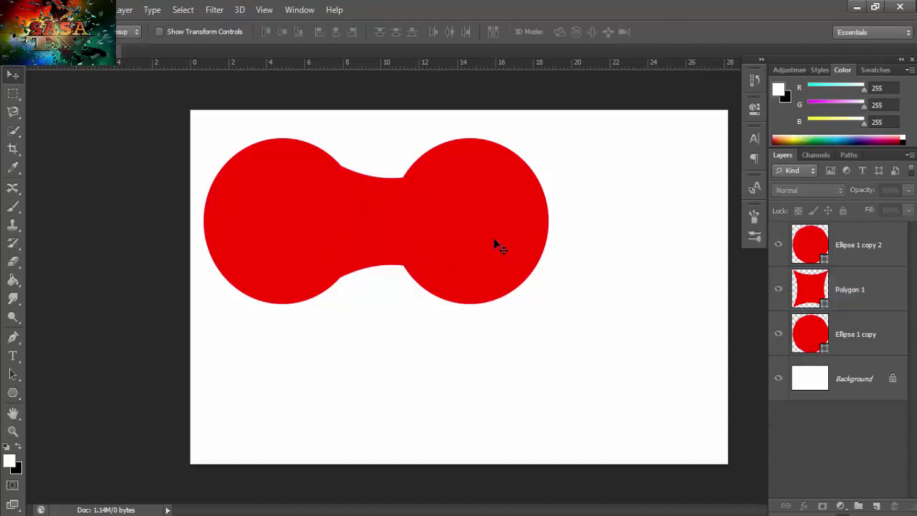
Move the Polygon 1 and Ellipse 1 copy layers together straight down into the lower part of the canvas
{"action": "left_click", "coordinate": [872, 285]}
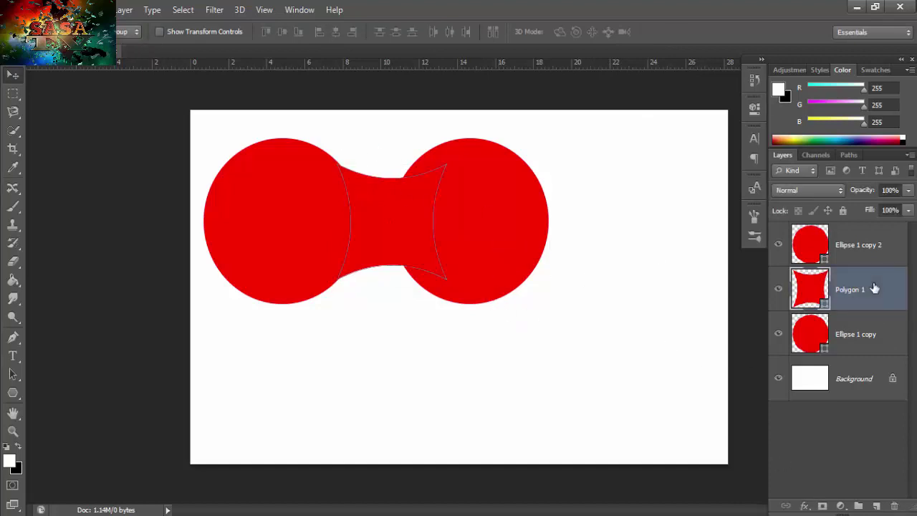
{"action": "left_click", "coordinate": [862, 343], "text": "ctrl"}
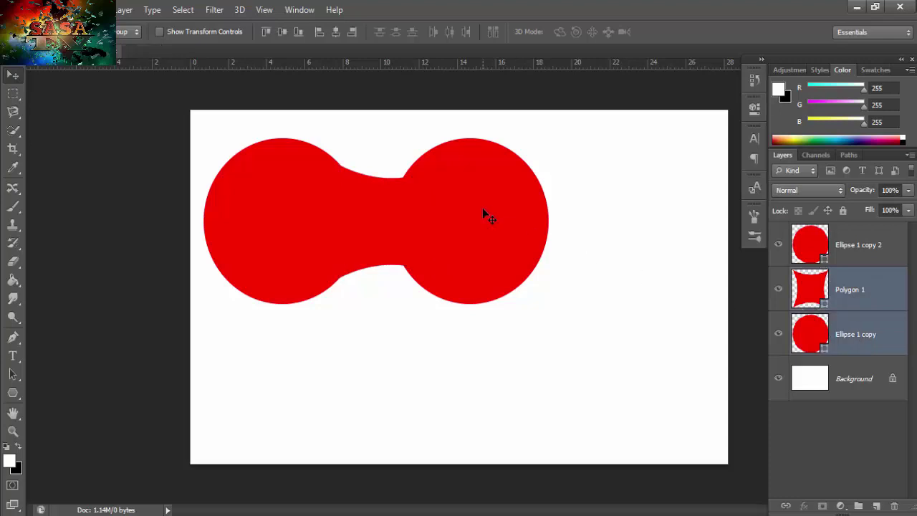
{"action": "left_click_drag", "start_coordinate": [482, 208], "coordinate": [484, 355]}
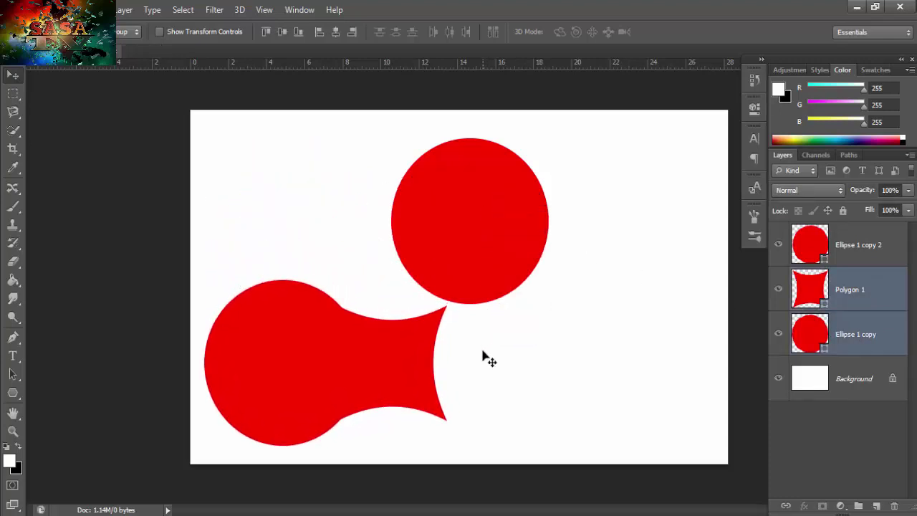
Scale the Polygon 1 and Ellipse 1 copy layers together down proportionally to 85.04% around their centre
{"action": "key", "text": "ctrl+t"}
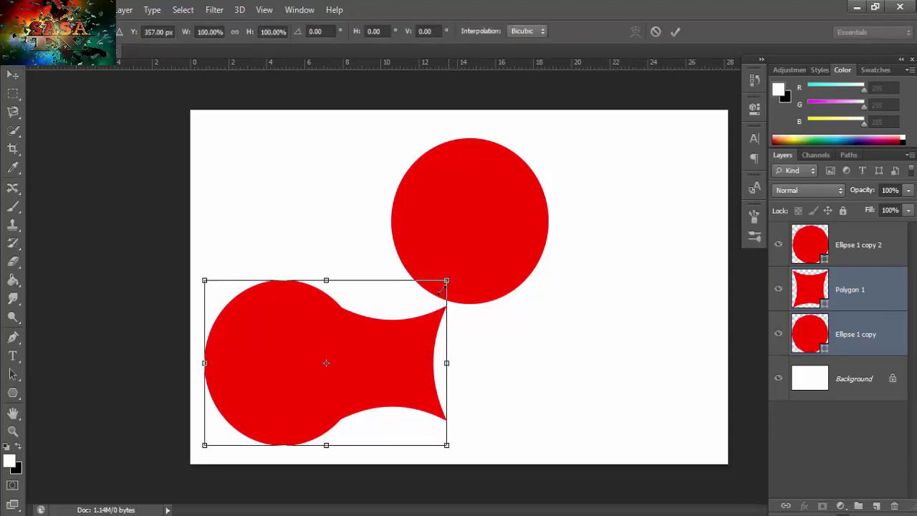
{"action": "left_click_drag", "start_coordinate": [440, 289], "coordinate": [428, 293]}
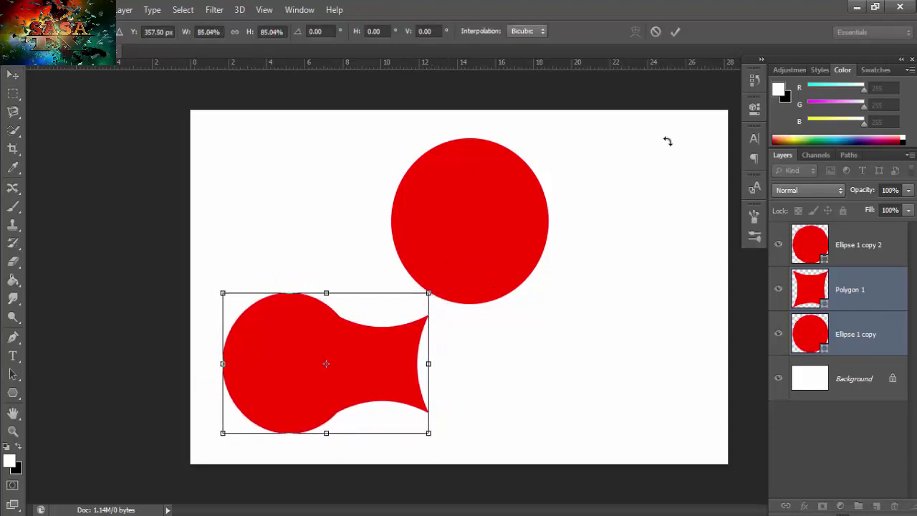
{"action": "left_click", "coordinate": [677, 32]}
Move the large Ellipse 1 copy 2 circle directly above the smaller circle and shift the smaller circle slightly right
{"action": "left_click", "coordinate": [824, 296]}
{"action": "left_click", "coordinate": [846, 246]}
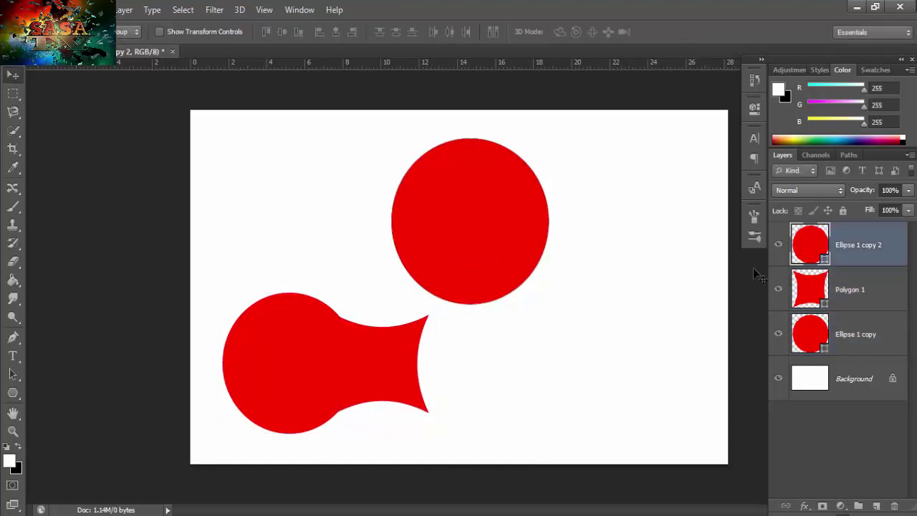
{"action": "left_click", "coordinate": [800, 336]}
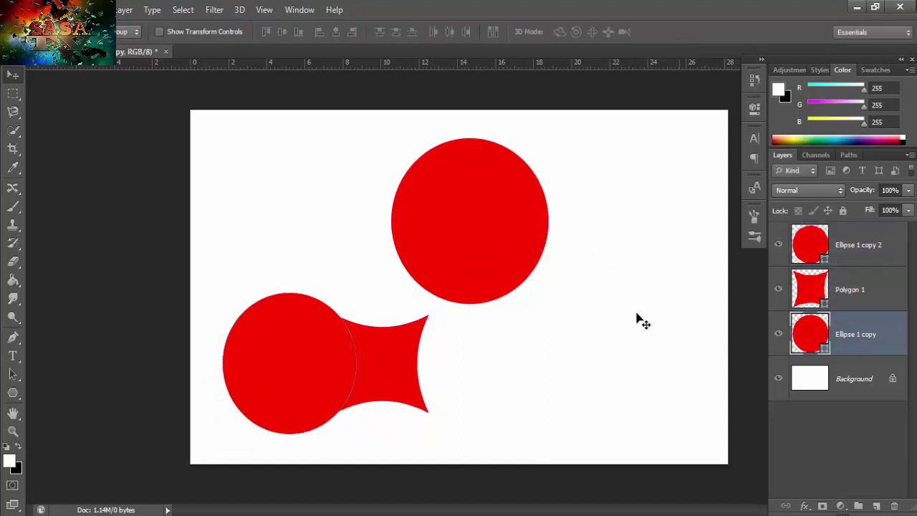
{"action": "left_click_drag", "start_coordinate": [506, 256], "coordinate": [344, 219]}
{"action": "left_click", "coordinate": [852, 264]}
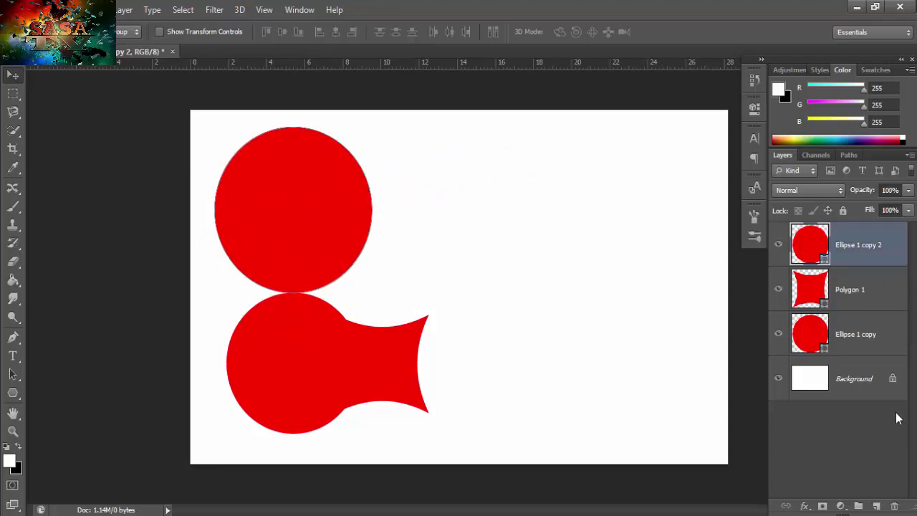
Recolour the Polygon 1 star and the Ellipse 1 copy circle yellow (#ffd800)
{"action": "left_click", "coordinate": [868, 290]}
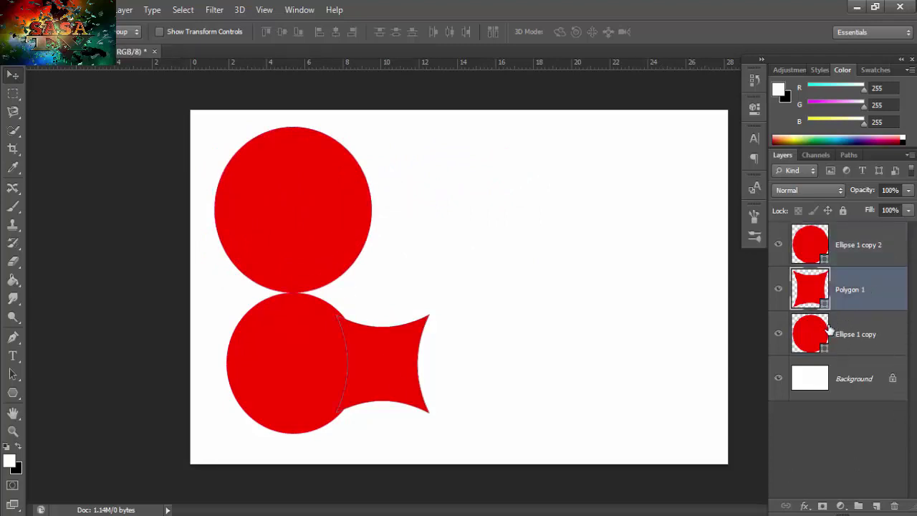
{"action": "left_click", "coordinate": [829, 331], "text": "ctrl"}
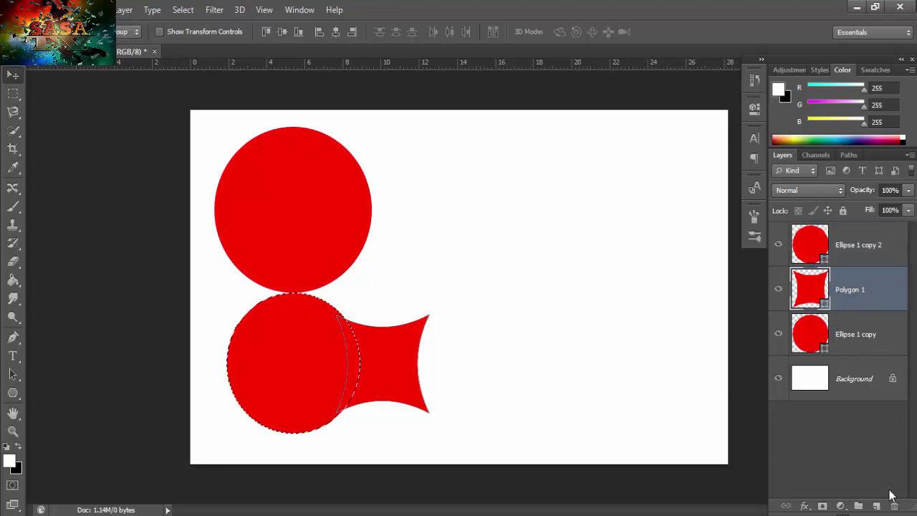
{"action": "double_click", "coordinate": [809, 288]}
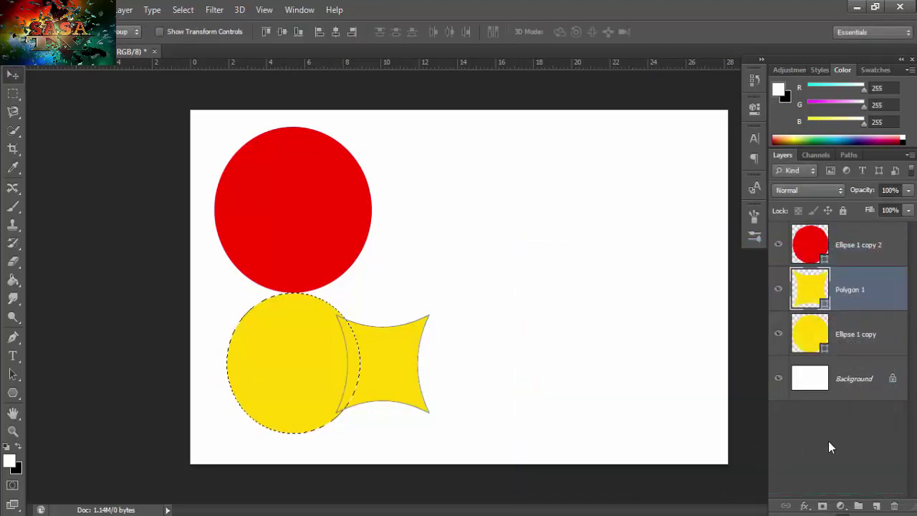
{"action": "left_click", "coordinate": [829, 442]}
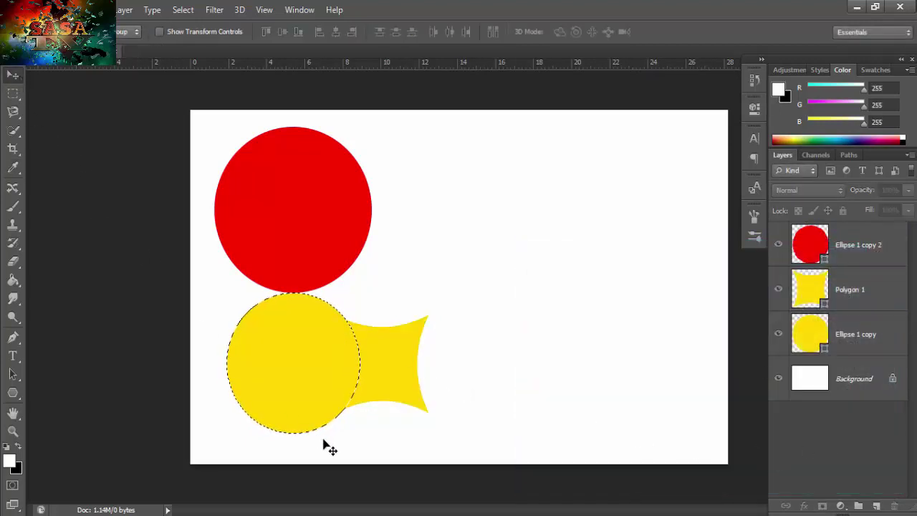
Merge the yellow Polygon 1 and Ellipse 1 copy shape layers into one layer
{"action": "key", "text": "ctrl+e"}
{"action": "left_click", "coordinate": [888, 331]}
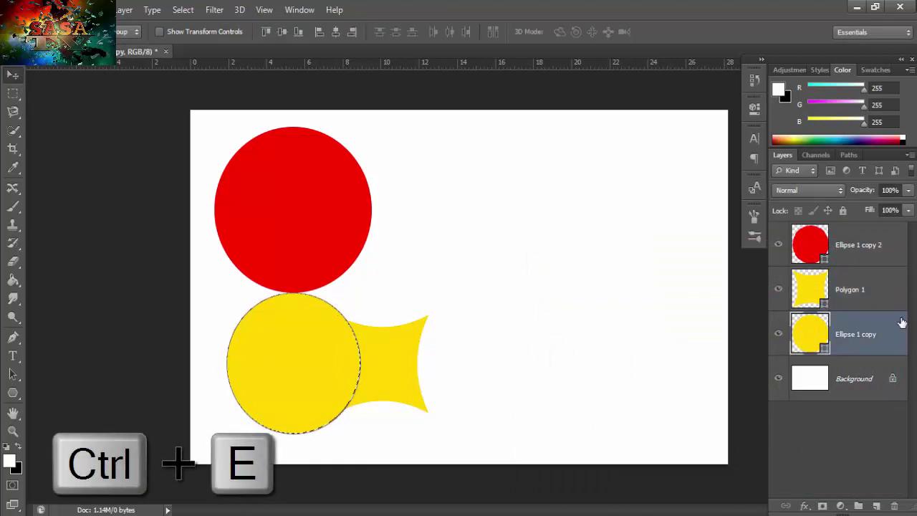
{"action": "left_click", "coordinate": [894, 289], "text": "shift"}
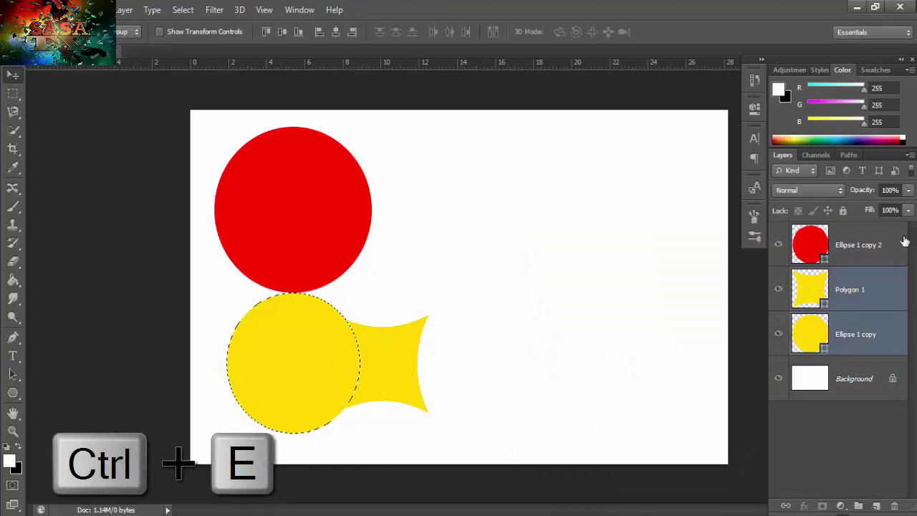
{"action": "key", "text": "ctrl+e"}
Move and rotate the merged yellow shape so its star end tucks under the red circle's lower-right edge, and clear the selection
{"action": "left_click_drag", "start_coordinate": [263, 371], "coordinate": [382, 356]}
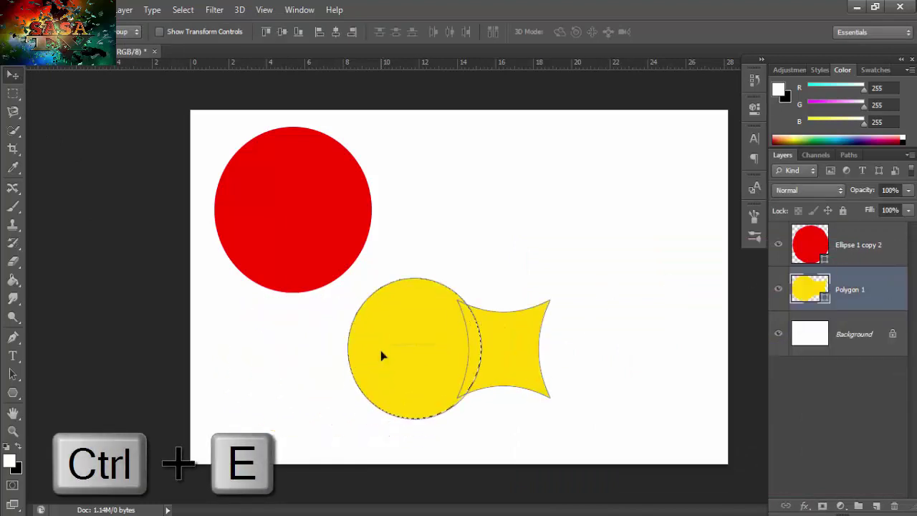
{"action": "key", "text": "ctrl+t"}
{"action": "left_click_drag", "start_coordinate": [596, 452], "coordinate": [322, 193]}
{"action": "mouse_move", "coordinate": [437, 382]}
{"action": "left_mouse_down"}
{"action": "mouse_move", "coordinate": [469, 383]}
{"action": "mouse_move", "coordinate": [430, 363]}
{"action": "mouse_move", "coordinate": [452, 382]}
{"action": "mouse_move", "coordinate": [437, 381]}
{"action": "left_mouse_up"}
{"action": "left_click", "coordinate": [675, 32]}
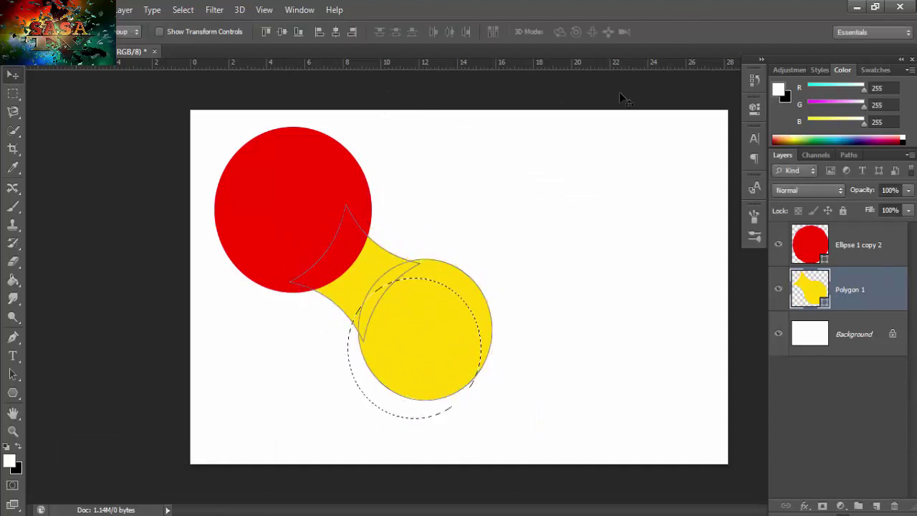
{"action": "left_click", "coordinate": [903, 461]}
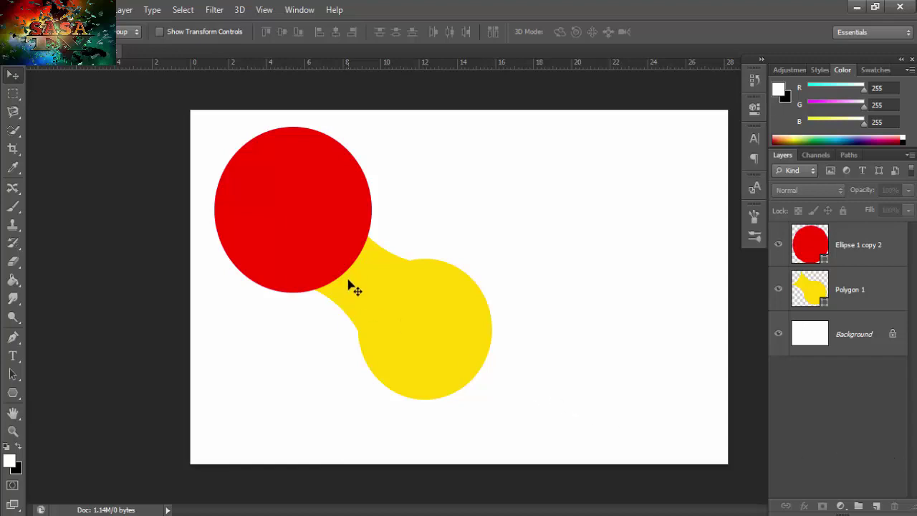
Move the red and yellow shapes together slightly down-left, and nudge the yellow shape further under the red circle
{"action": "left_click", "coordinate": [845, 243]}
{"action": "left_click", "coordinate": [850, 283], "text": "shift"}
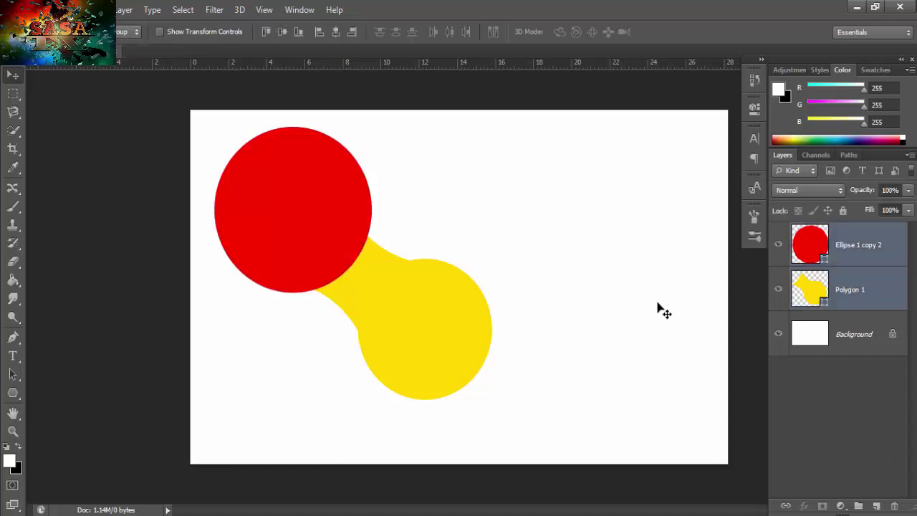
{"action": "left_click_drag", "start_coordinate": [329, 205], "coordinate": [318, 239]}
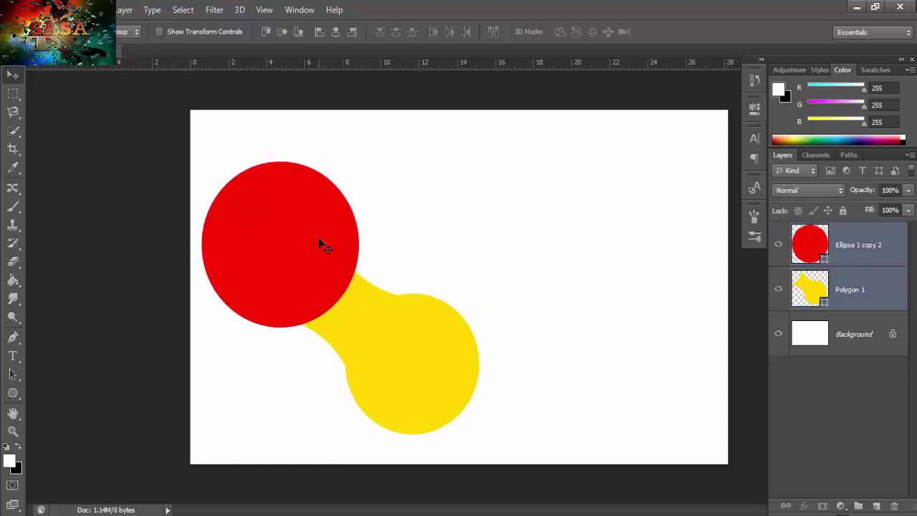
{"action": "left_click", "coordinate": [837, 298]}
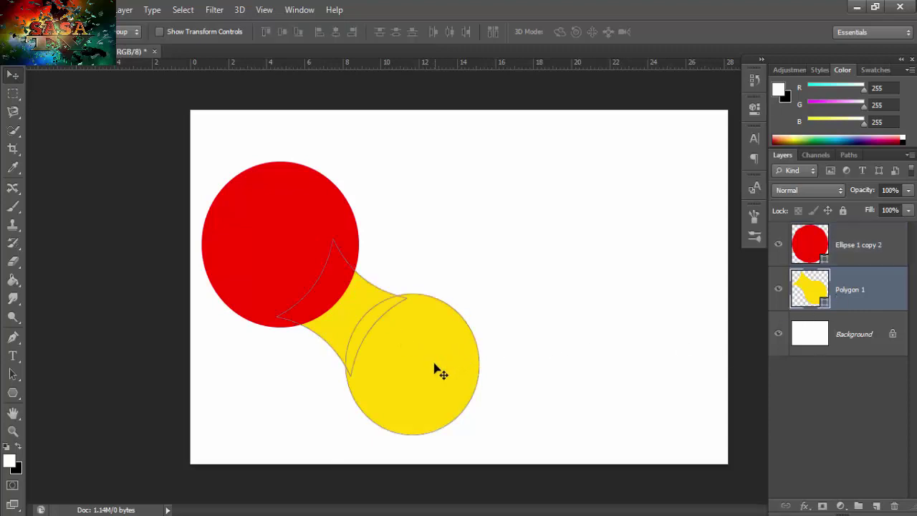
{"action": "left_click_drag", "start_coordinate": [436, 371], "coordinate": [425, 364]}
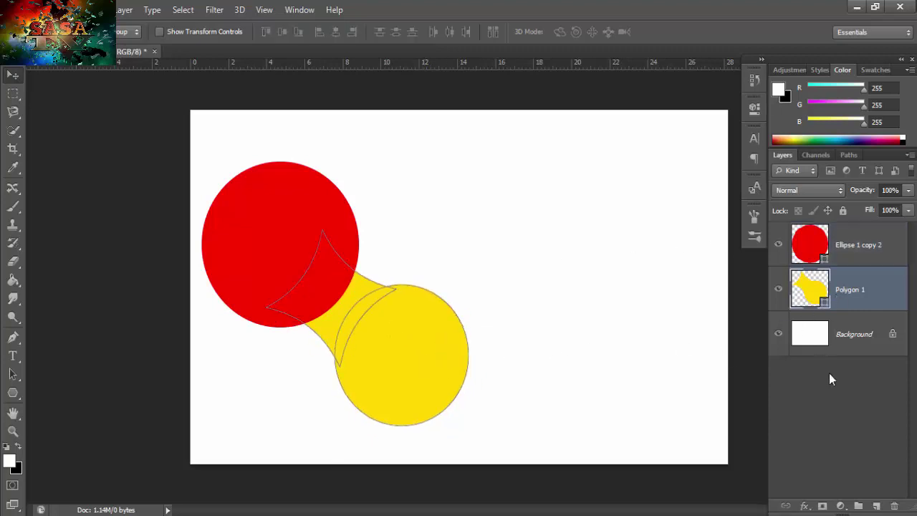
Duplicate the yellow Polygon 1 layer as Polygon 1 copy
{"action": "right_click", "coordinate": [878, 288]}
{"action": "left_click", "coordinate": [635, 110]}
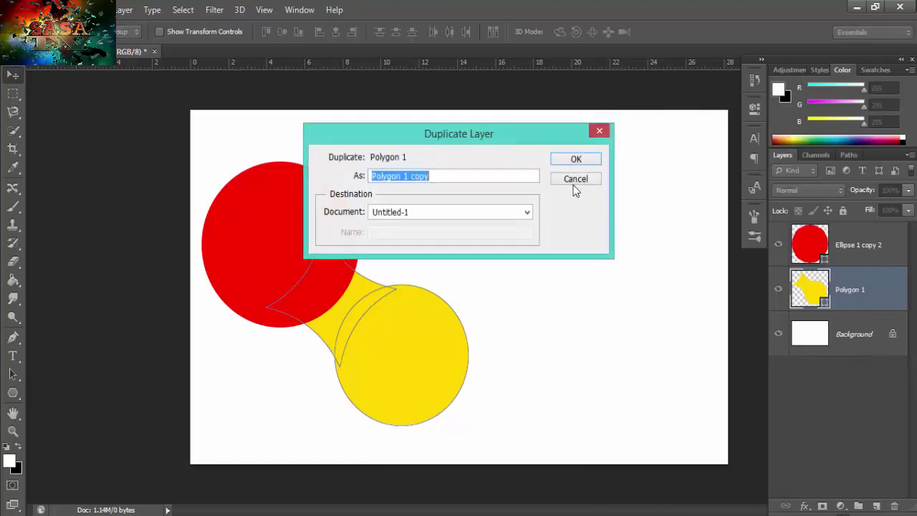
{"action": "left_click", "coordinate": [580, 161]}
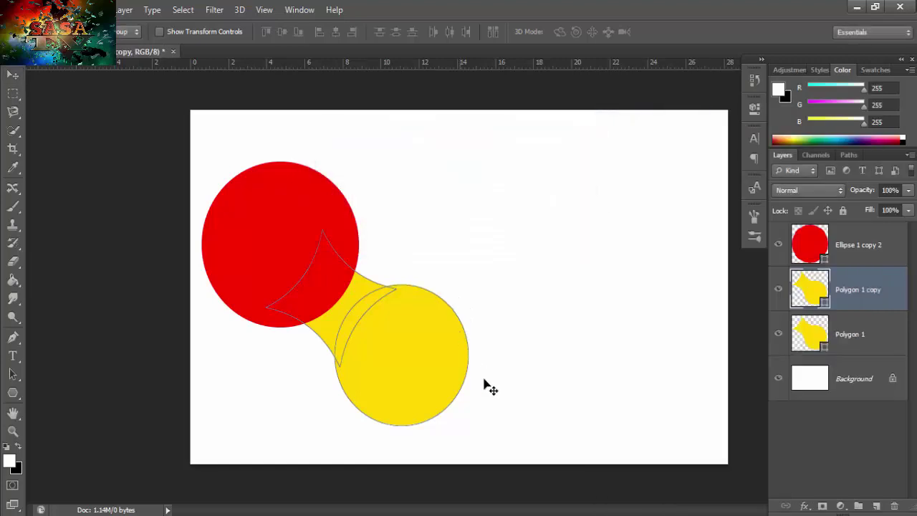
Rotate Polygon 1 copy by -74.55° and place its star end over the yellow circle, with its own circle up and to the right
{"action": "key", "text": "ctrl+t"}
{"action": "left_click_drag", "start_coordinate": [516, 440], "coordinate": [518, 440]}
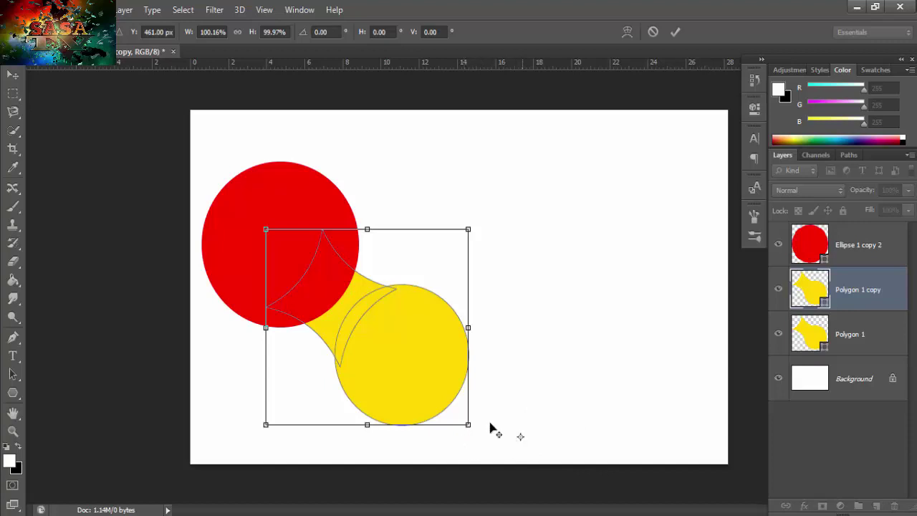
{"action": "left_click_drag", "start_coordinate": [520, 437], "coordinate": [367, 327]}
{"action": "left_click_drag", "start_coordinate": [505, 438], "coordinate": [530, 305]}
{"action": "left_click_drag", "start_coordinate": [446, 320], "coordinate": [559, 290]}
{"action": "left_click_drag", "start_coordinate": [646, 314], "coordinate": [645, 229]}
{"action": "left_click_drag", "start_coordinate": [564, 273], "coordinate": [555, 244]}
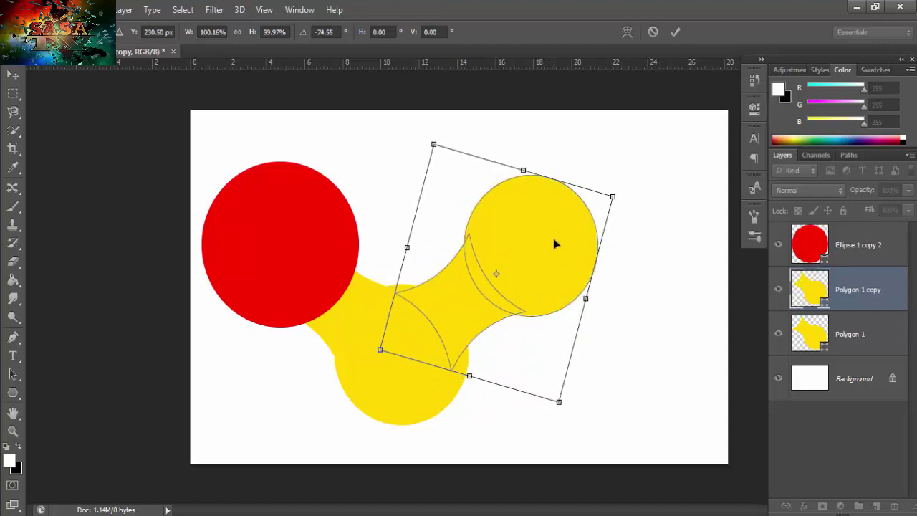
{"action": "left_click", "coordinate": [677, 32]}
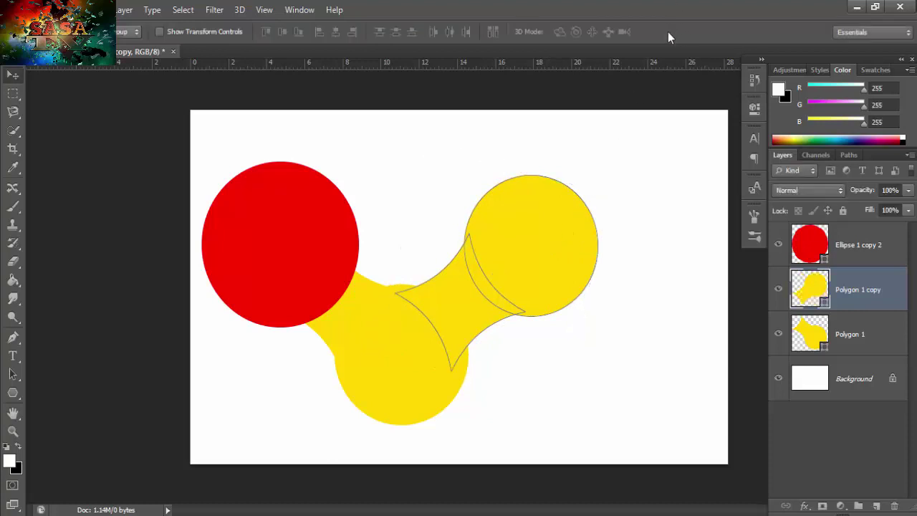
Recolour Polygon 1 copy green (#00ff96) and place its layer beneath Polygon 1
{"action": "double_click", "coordinate": [807, 286]}
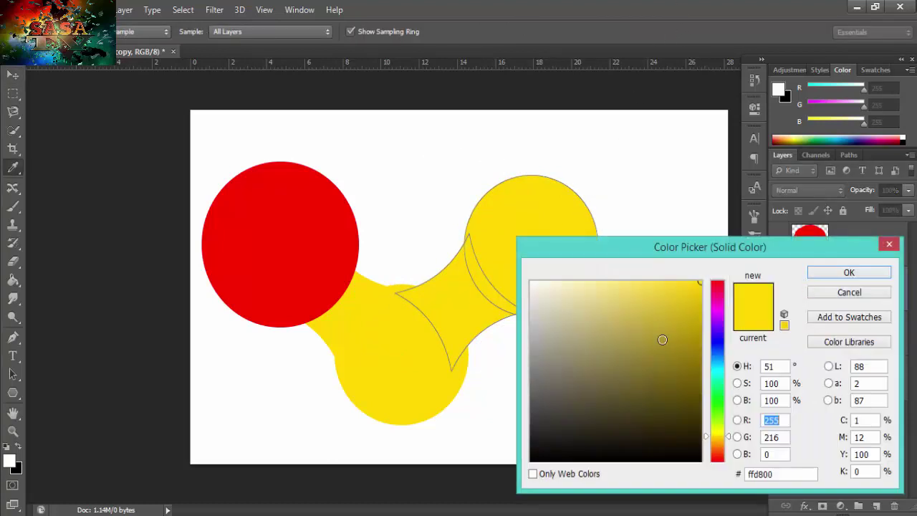
{"action": "left_click", "coordinate": [710, 384]}
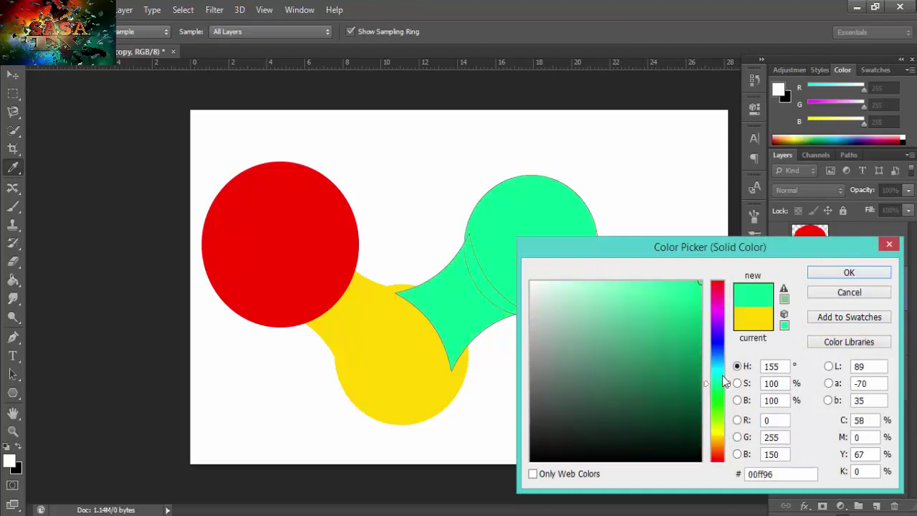
{"action": "left_click", "coordinate": [859, 270]}
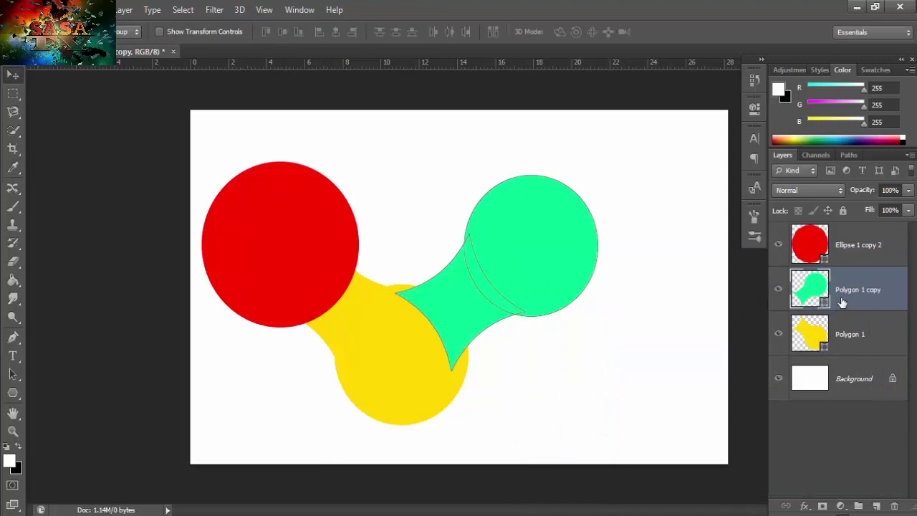
{"action": "left_click_drag", "start_coordinate": [843, 302], "coordinate": [840, 337]}
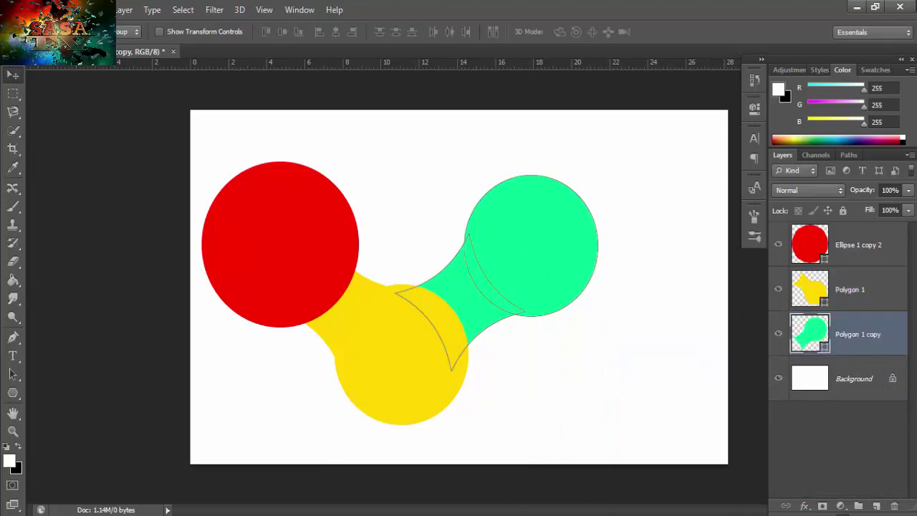
Scale the green Polygon 1 copy shape to 100.64% width and 100.46% height around its centre
{"action": "key", "text": "ctrl+t"}
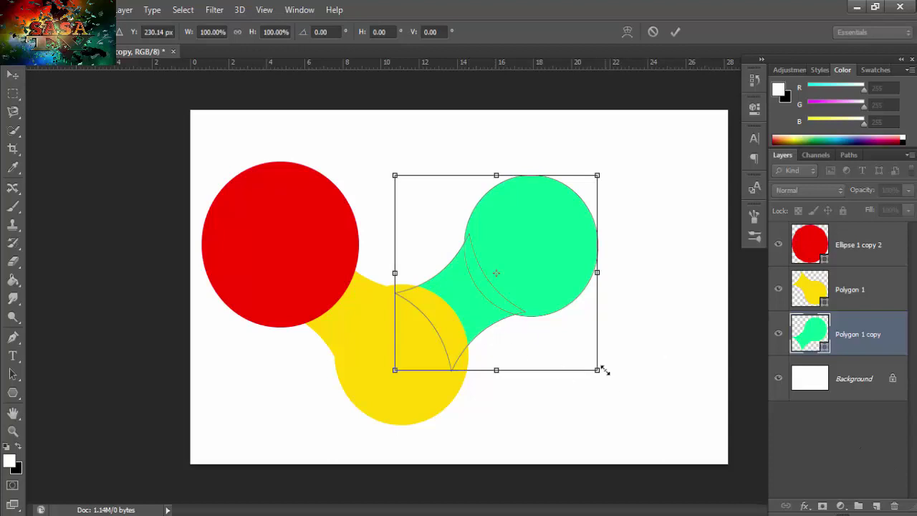
{"action": "left_click_drag", "start_coordinate": [598, 372], "coordinate": [603, 377]}
{"action": "left_click_drag", "start_coordinate": [603, 376], "coordinate": [603, 376]}
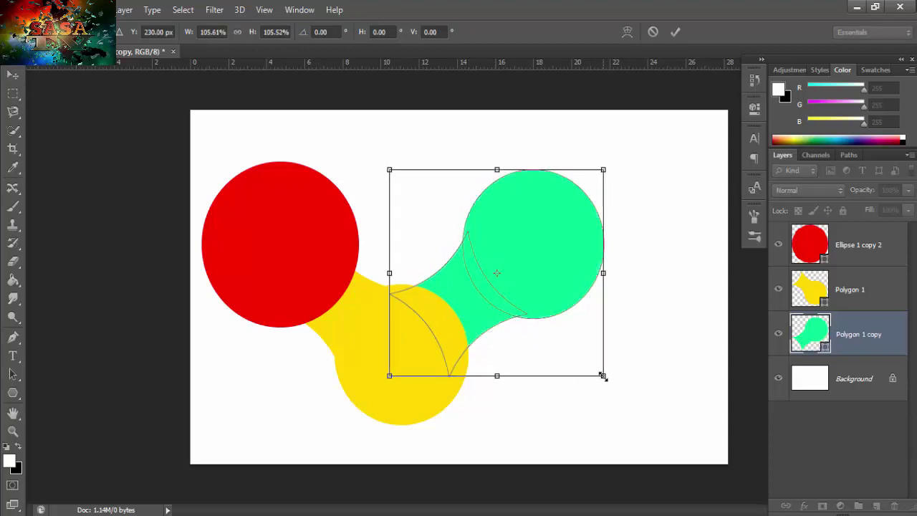
{"action": "mouse_move", "coordinate": [602, 376]}
{"action": "left_mouse_down"}
{"action": "mouse_move", "coordinate": [587, 358]}
{"action": "mouse_move", "coordinate": [604, 374]}
{"action": "left_mouse_up"}
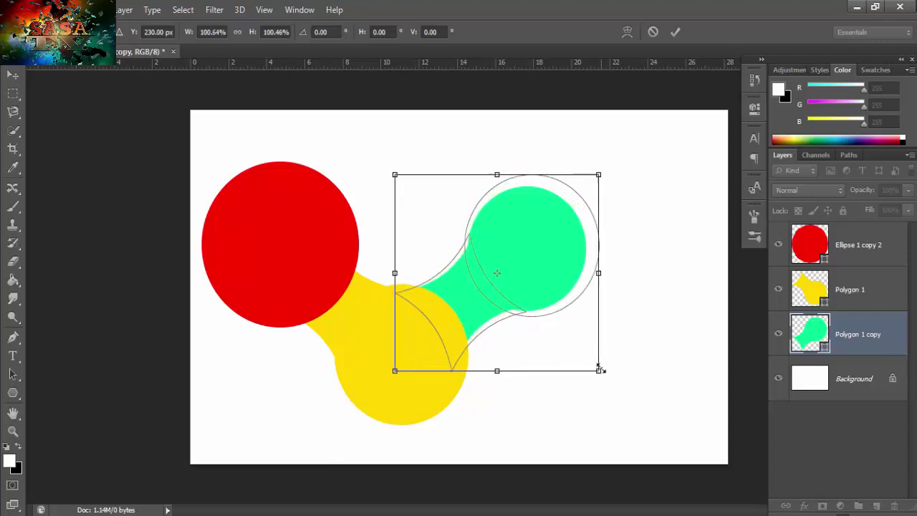
{"action": "left_click", "coordinate": [677, 31]}
Duplicate the green Polygon 1 copy layer as Polygon 1 copy 2
{"action": "right_click", "coordinate": [859, 347]}
{"action": "left_click", "coordinate": [663, 112]}
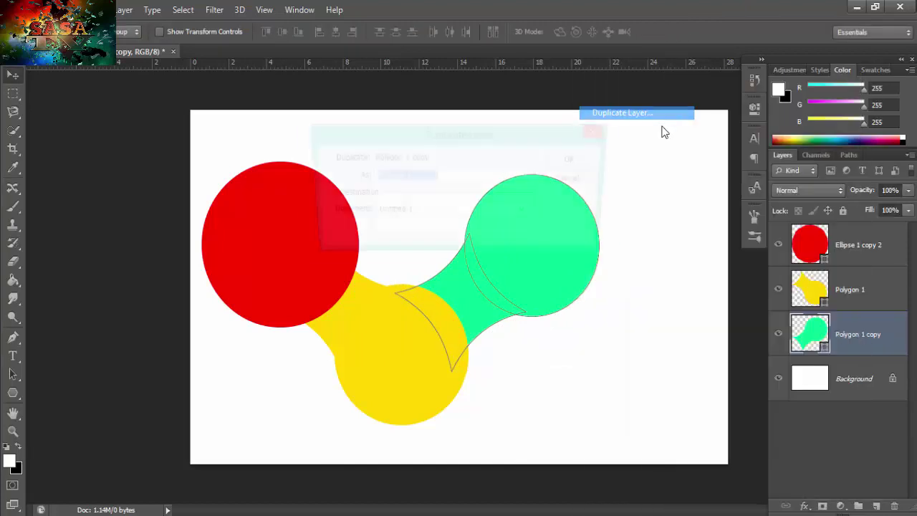
{"action": "left_click", "coordinate": [577, 159]}
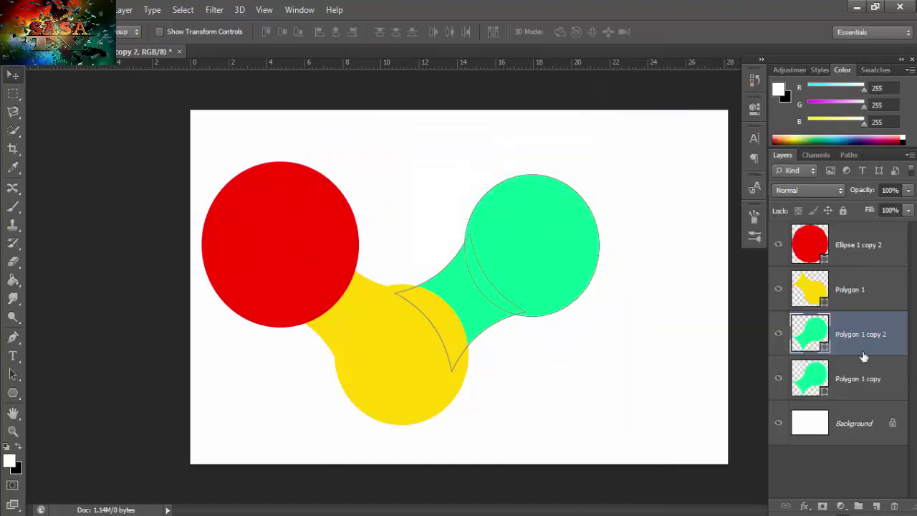
Rotate Polygon 1 copy by 81.60° and place its star end over the green circle, with its own circle down and to the right
{"action": "left_click", "coordinate": [831, 371]}
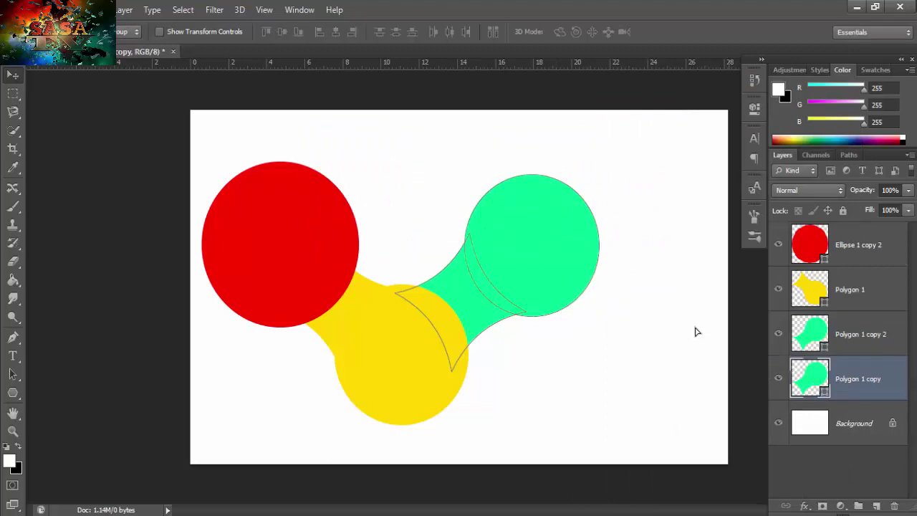
{"action": "left_click_drag", "start_coordinate": [695, 332], "coordinate": [577, 291]}
{"action": "left_click_drag", "start_coordinate": [480, 236], "coordinate": [653, 299]}
{"action": "key", "text": "ctrl+t"}
{"action": "left_click_drag", "start_coordinate": [716, 407], "coordinate": [538, 416]}
{"action": "left_click_drag", "start_coordinate": [654, 365], "coordinate": [691, 405]}
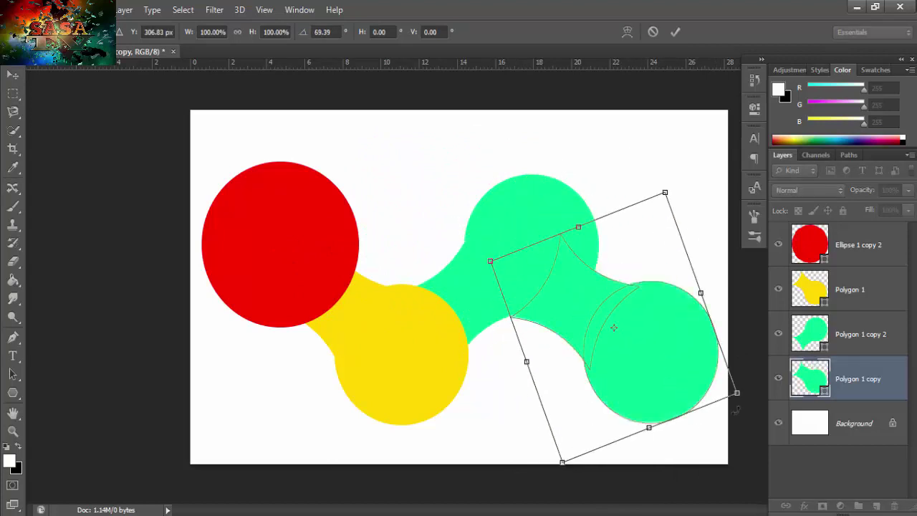
{"action": "left_click_drag", "start_coordinate": [745, 414], "coordinate": [737, 430]}
{"action": "left_click_drag", "start_coordinate": [686, 399], "coordinate": [667, 378]}
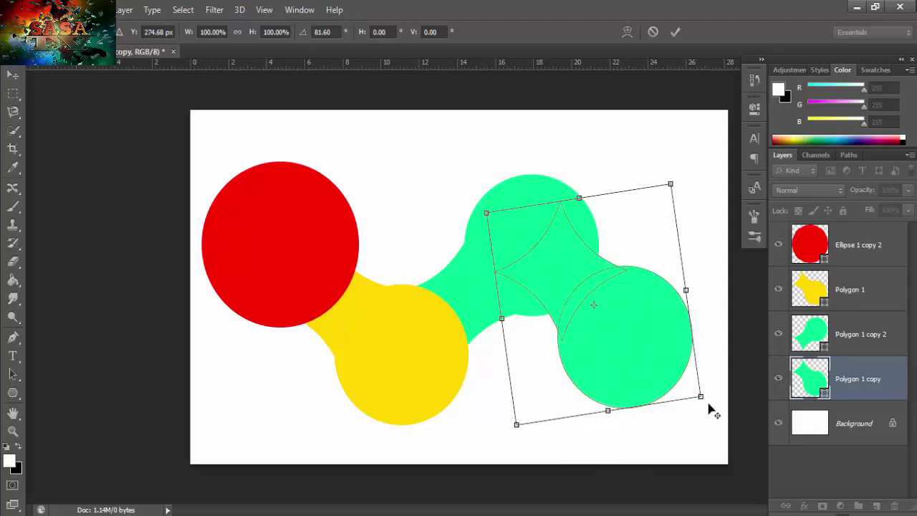
Scale Polygon 1 copy uniformly to 88.57% and apply the transformation
{"action": "left_click_drag", "start_coordinate": [696, 400], "coordinate": [661, 365]}
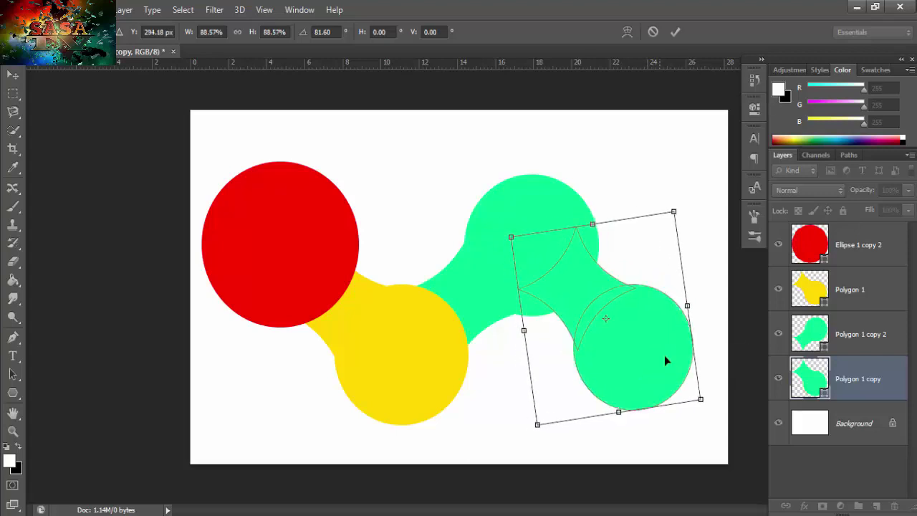
{"action": "key", "text": "Return"}
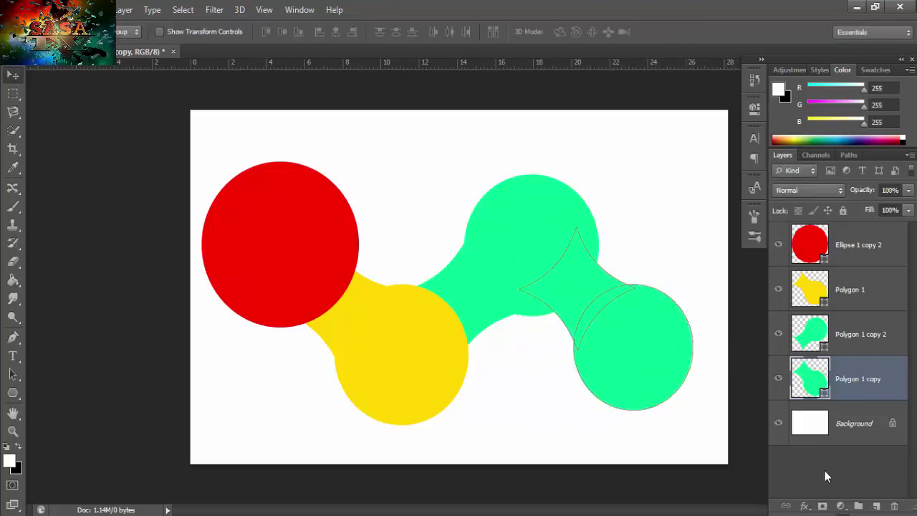
{"action": "left_click", "coordinate": [825, 476]}
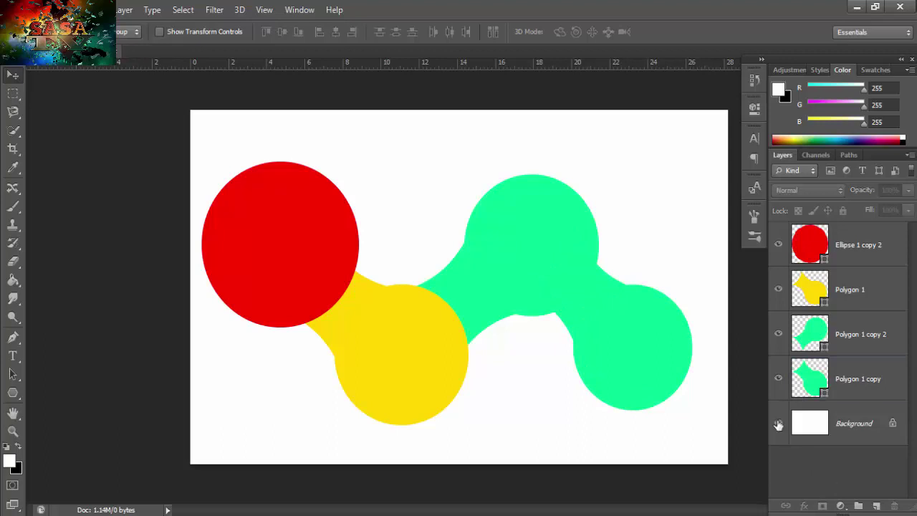
Recolour Polygon 1 copy, the last shape of the chain, lime (#c5ff3b)
{"action": "left_click", "coordinate": [825, 385]}
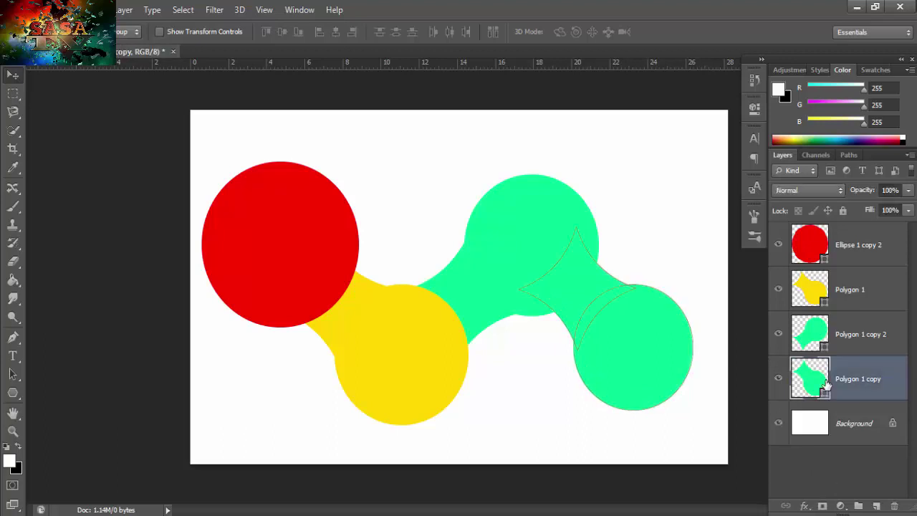
{"action": "double_click", "coordinate": [825, 385]}
{"action": "left_click_drag", "start_coordinate": [673, 341], "coordinate": [642, 317]}
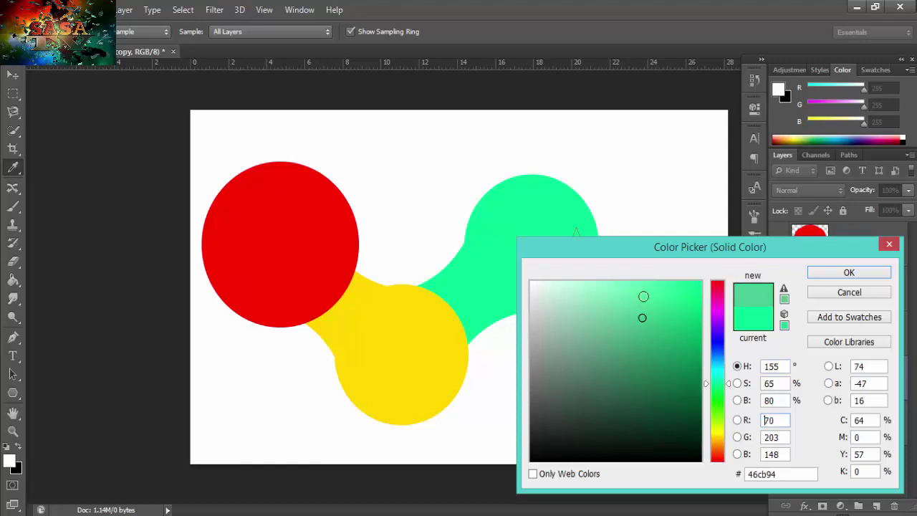
{"action": "left_click", "coordinate": [626, 455]}
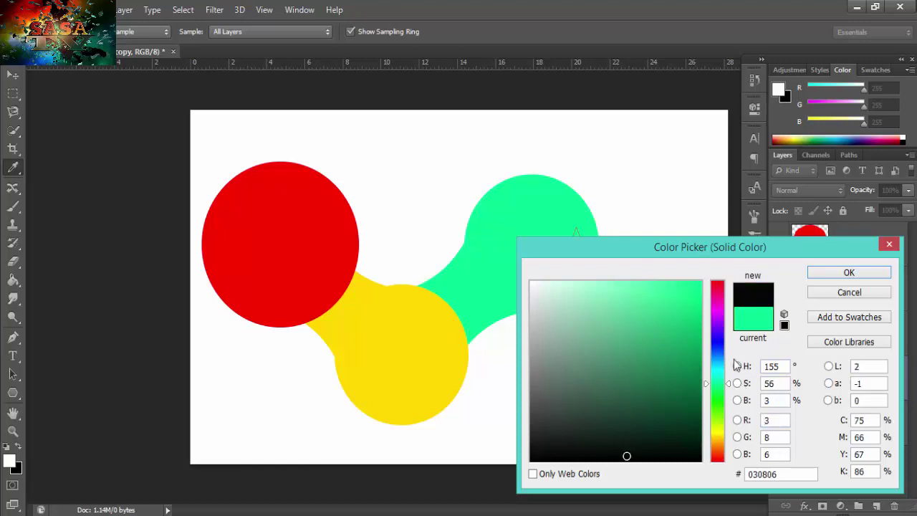
{"action": "left_click_drag", "start_coordinate": [719, 353], "coordinate": [725, 285]}
{"action": "left_click_drag", "start_coordinate": [722, 441], "coordinate": [723, 467]}
{"action": "mouse_move", "coordinate": [655, 364]}
{"action": "left_mouse_down"}
{"action": "mouse_move", "coordinate": [670, 266]}
{"action": "mouse_move", "coordinate": [187, 264]}
{"action": "mouse_move", "coordinate": [282, 182]}
{"action": "left_mouse_up"}
{"action": "left_click_drag", "start_coordinate": [324, 245], "coordinate": [320, 273]}
{"action": "left_click", "coordinate": [313, 319]}
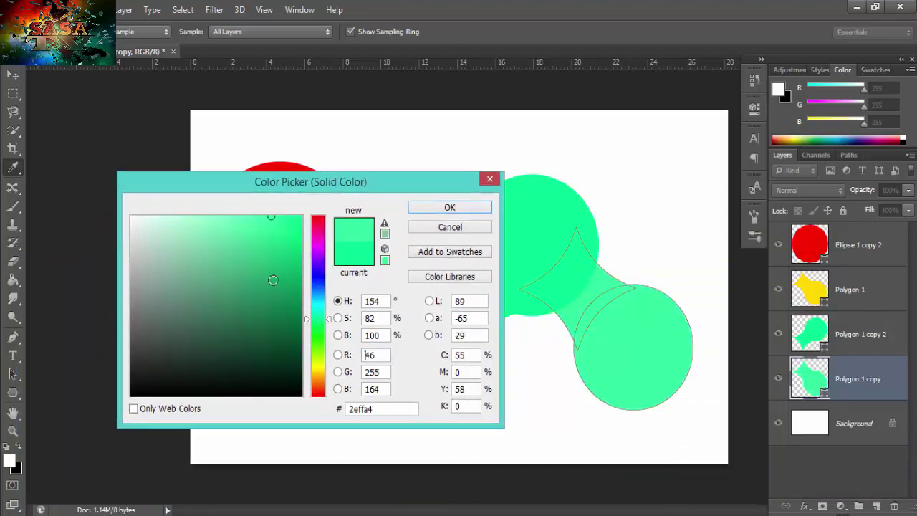
{"action": "mouse_move", "coordinate": [279, 301]}
{"action": "left_mouse_down"}
{"action": "mouse_move", "coordinate": [273, 342]}
{"action": "mouse_move", "coordinate": [239, 324]}
{"action": "mouse_move", "coordinate": [227, 286]}
{"action": "mouse_move", "coordinate": [189, 268]}
{"action": "mouse_move", "coordinate": [199, 242]}
{"action": "mouse_move", "coordinate": [290, 240]}
{"action": "left_mouse_up"}
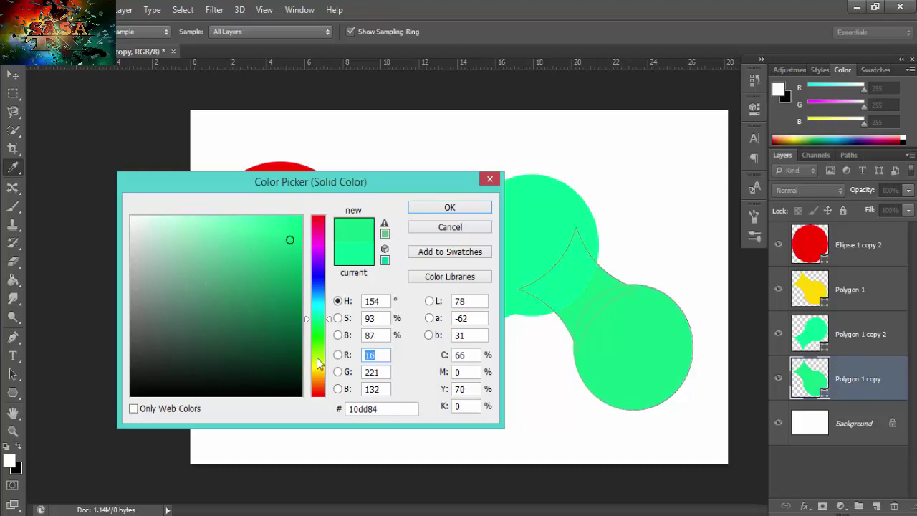
{"action": "left_click", "coordinate": [317, 357]}
{"action": "left_click", "coordinate": [268, 336]}
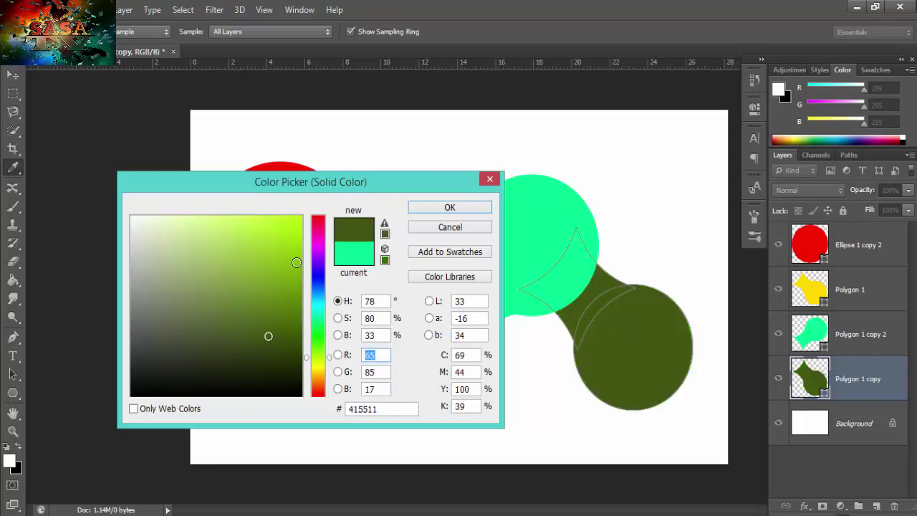
{"action": "left_click_drag", "start_coordinate": [296, 262], "coordinate": [263, 221]}
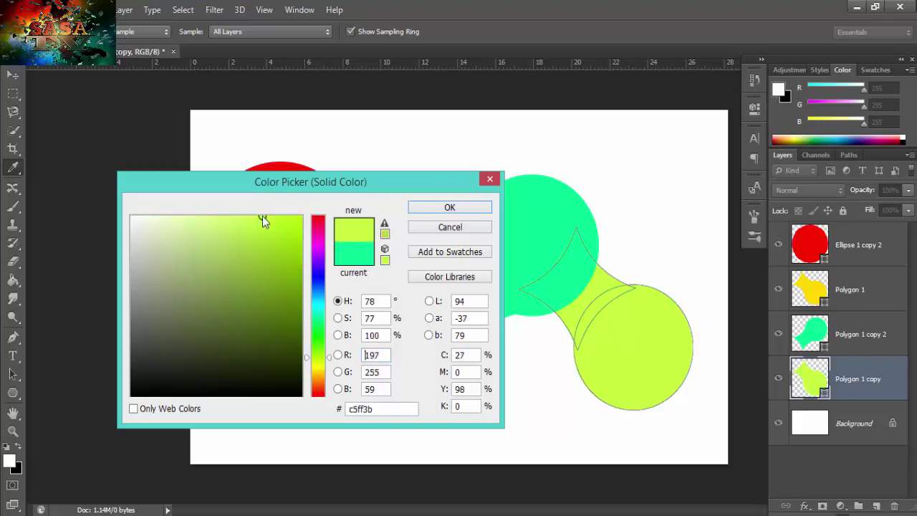
{"action": "left_click", "coordinate": [449, 207]}
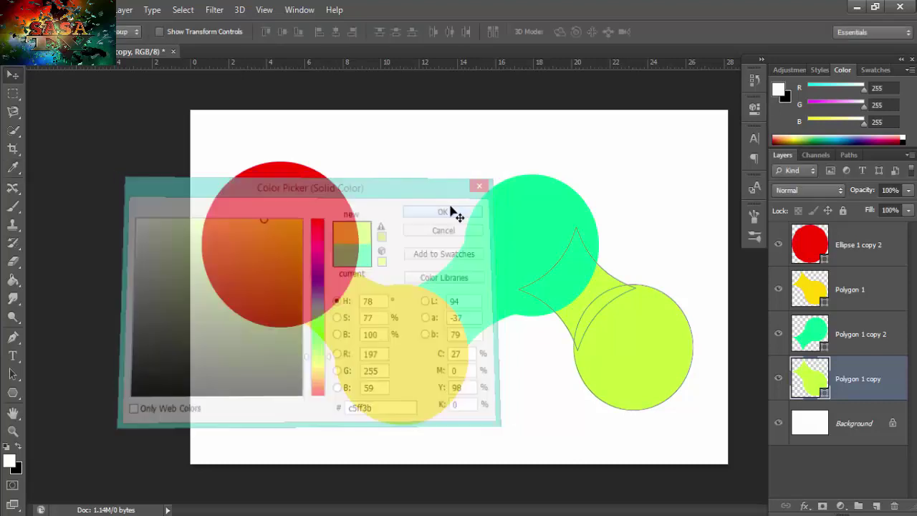
{"action": "left_click", "coordinate": [830, 499]}
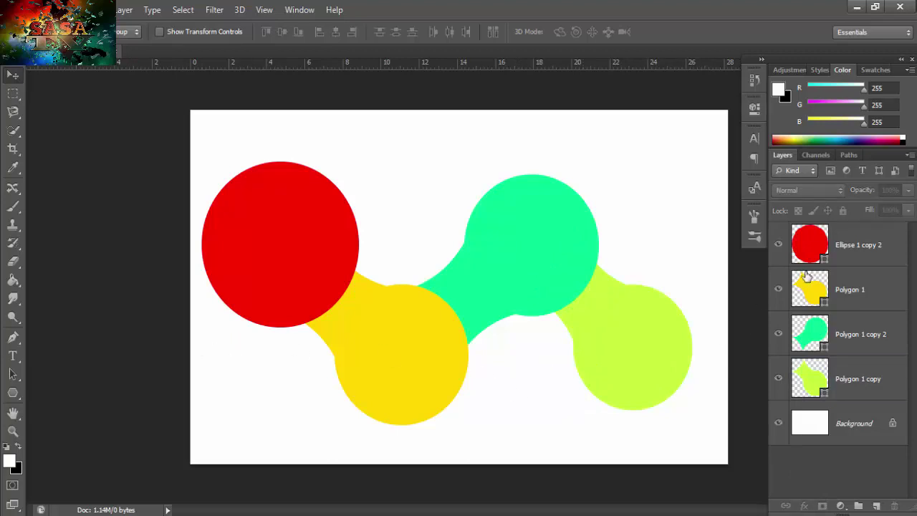
Set up the Brush tool with black as the foreground colour and try a dab on a new layer above Polygon 1
{"action": "left_click", "coordinate": [846, 257]}
{"action": "left_click", "coordinate": [851, 290]}
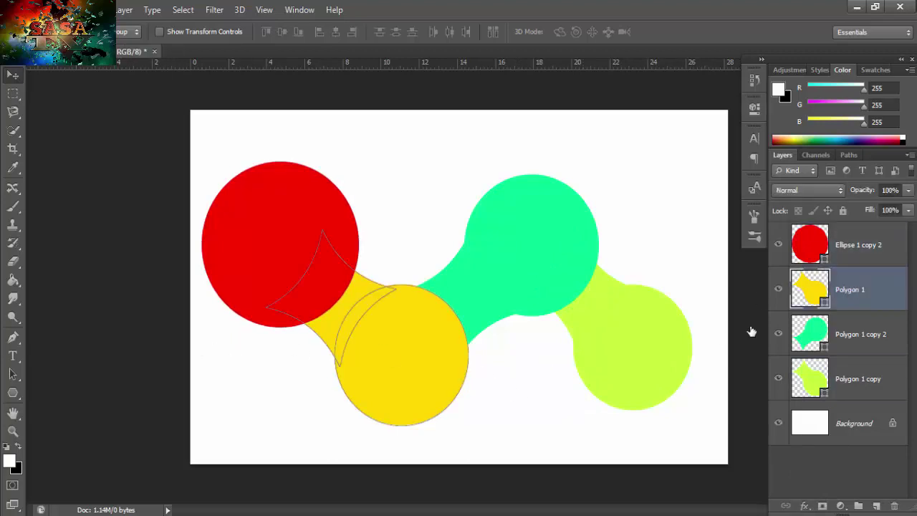
{"action": "left_click", "coordinate": [13, 206]}
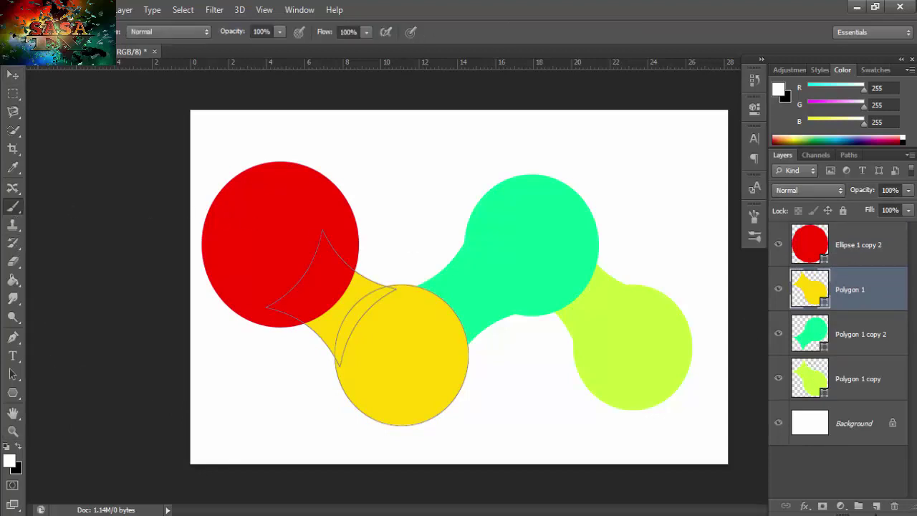
{"action": "left_click", "coordinate": [876, 506]}
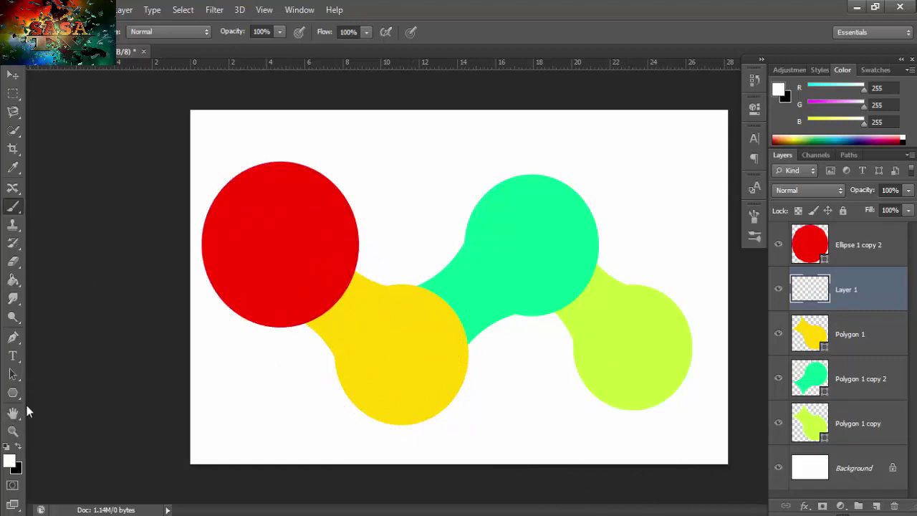
{"action": "left_click", "coordinate": [18, 445]}
{"action": "left_click", "coordinate": [315, 287]}
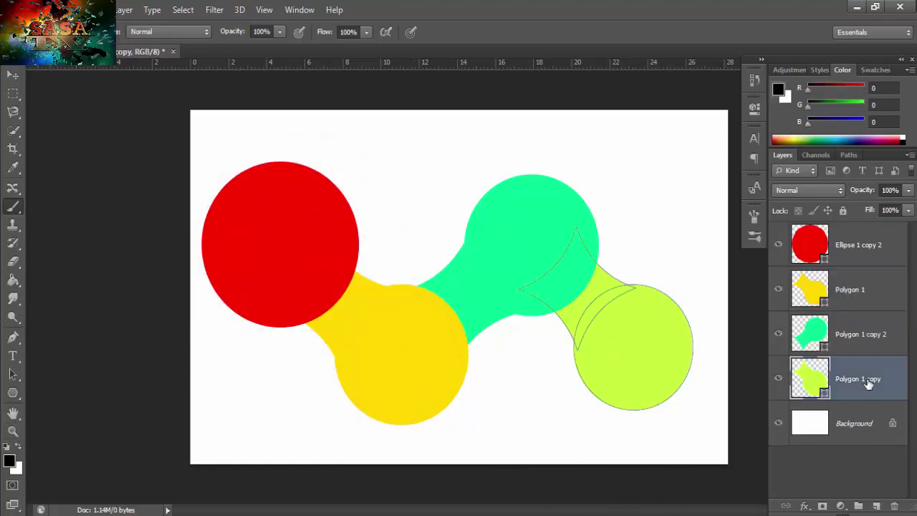
Paint a soft black shadow on a new layer above Polygon 1, within the yellow shape's outline, where it meets the red circle
{"action": "left_click", "coordinate": [815, 276]}
{"action": "left_click", "coordinate": [877, 506]}
{"action": "left_click", "coordinate": [817, 335]}
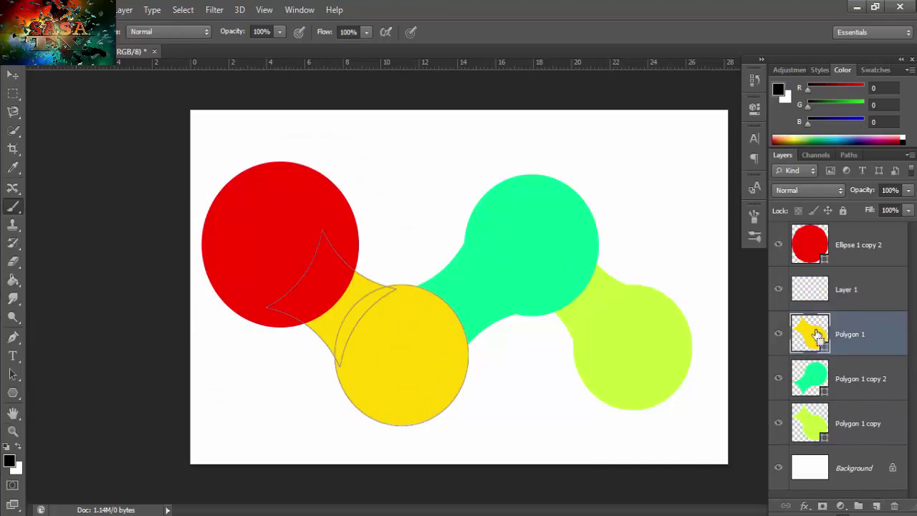
{"action": "left_click", "coordinate": [817, 335], "text": "ctrl"}
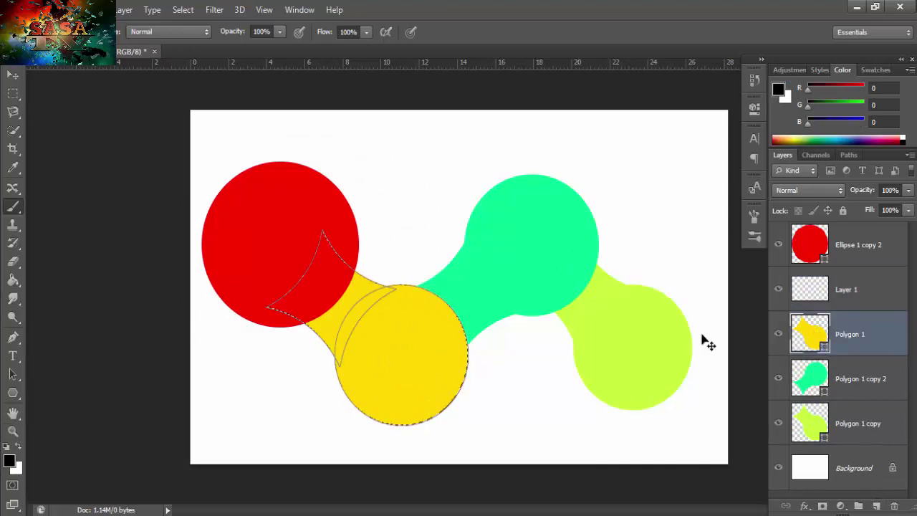
{"action": "left_click", "coordinate": [812, 289]}
{"action": "left_click_drag", "start_coordinate": [280, 262], "coordinate": [315, 276]}
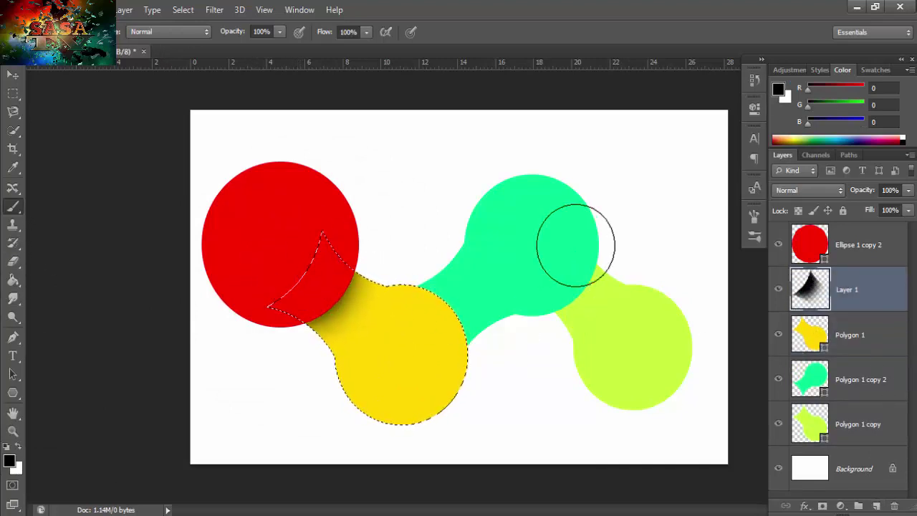
Paint a soft black shadow on a new layer directly beneath Polygon 1, within the green shape's outline, where it meets the yellow circle
{"action": "left_click", "coordinate": [817, 335]}
{"action": "left_click", "coordinate": [876, 506]}
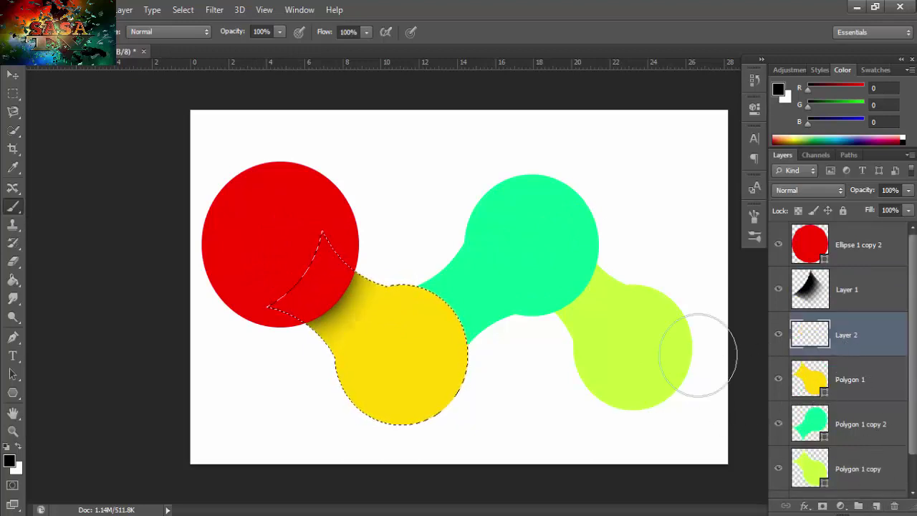
{"action": "key", "text": "ctrl+d"}
{"action": "left_click_drag", "start_coordinate": [819, 349], "coordinate": [820, 391]}
{"action": "left_click", "coordinate": [820, 426], "text": "ctrl"}
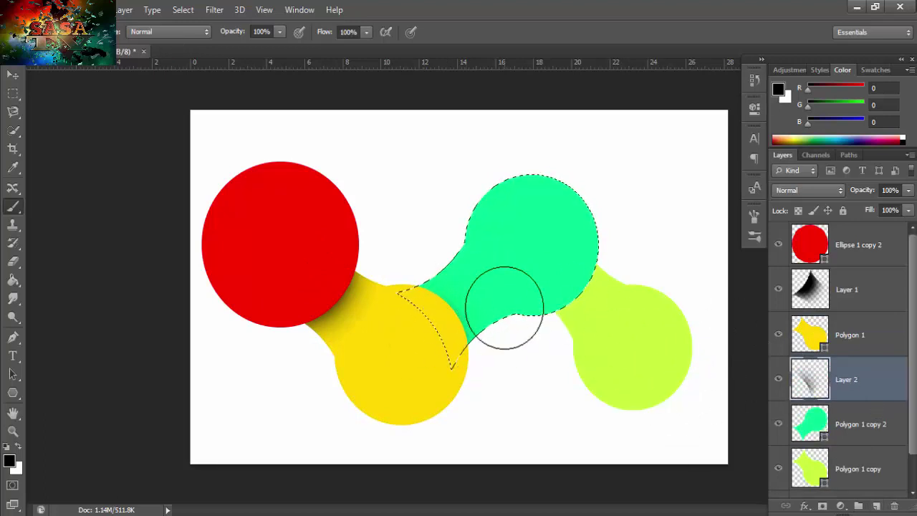
{"action": "left_click_drag", "start_coordinate": [504, 308], "coordinate": [425, 344]}
Try a black brush dab on a new layer beneath Polygon 1 copy 2, with the green shape's selection still active
{"action": "left_click", "coordinate": [856, 426]}
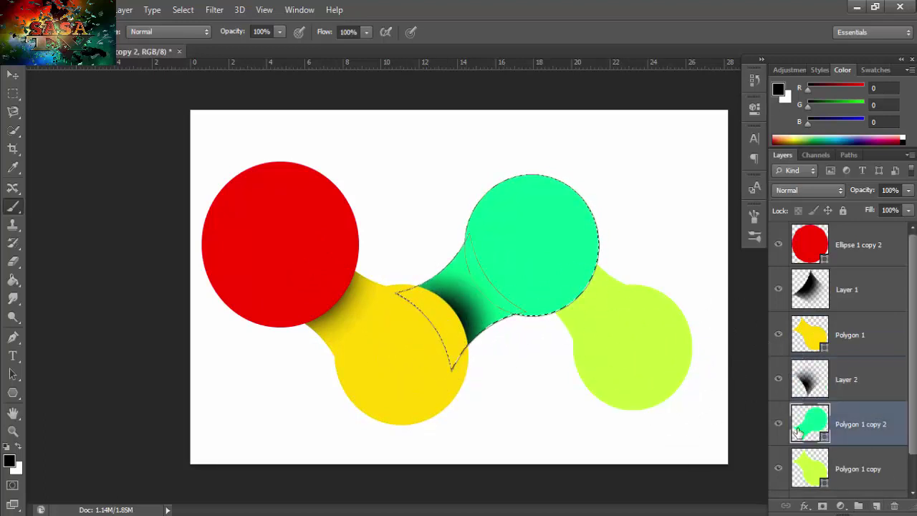
{"action": "left_click", "coordinate": [863, 479]}
{"action": "left_click", "coordinate": [877, 506]}
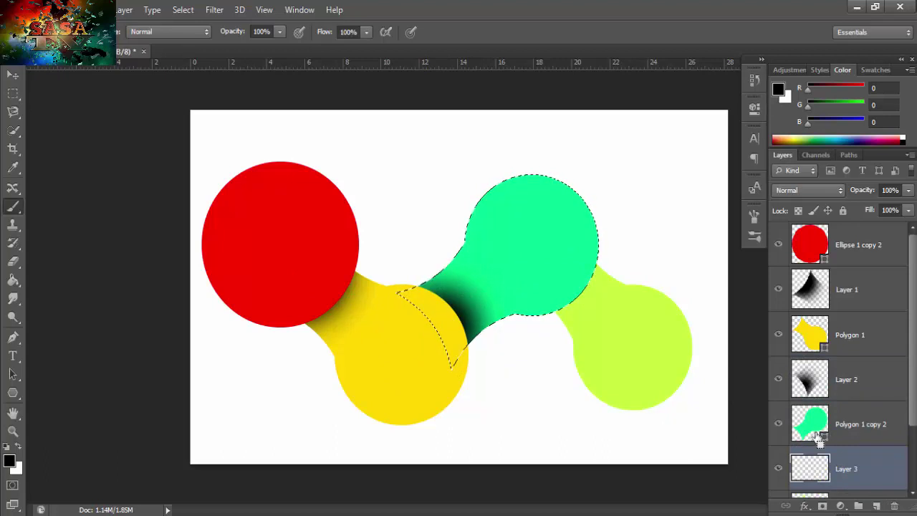
{"action": "key", "text": "ctrl+minus"}
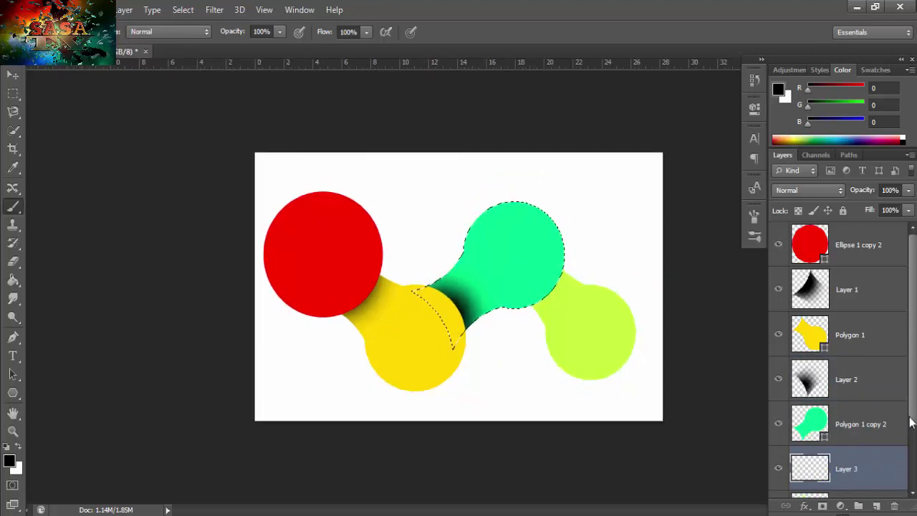
{"action": "scroll", "coordinate": [874, 444], "scroll_direction": "down", "scroll_amount": 1}
{"action": "left_click", "coordinate": [866, 478]}
{"action": "key", "text": "ctrl+plus"}
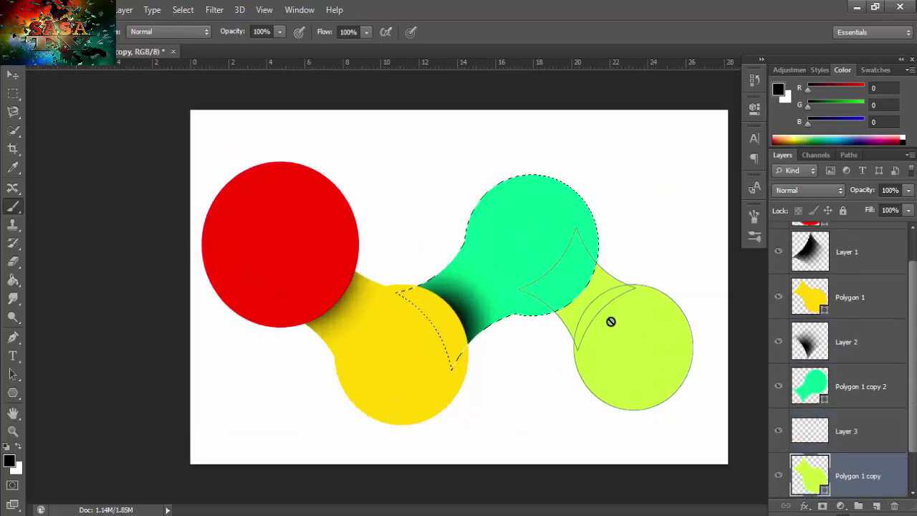
{"action": "left_click", "coordinate": [842, 433]}
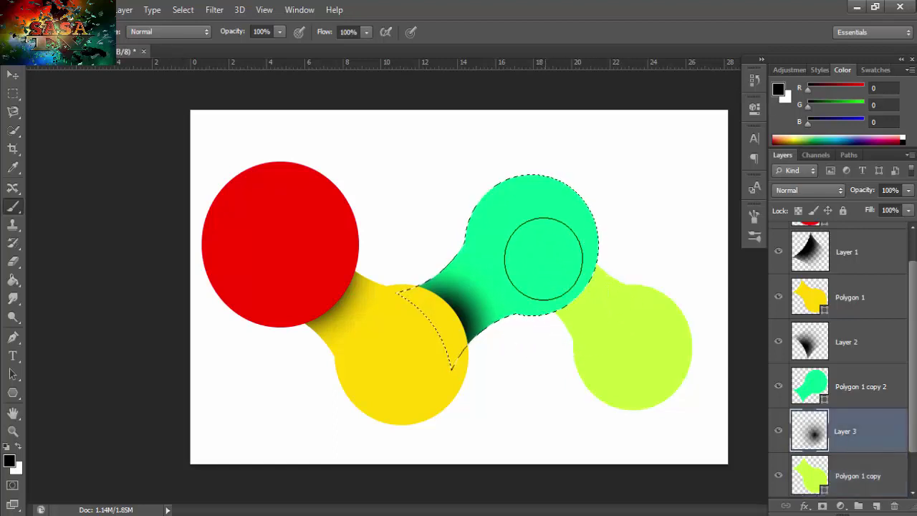
Add a new empty layer directly above Polygon 1 copy
{"action": "left_click", "coordinate": [860, 476]}
{"action": "scroll", "coordinate": [867, 476], "scroll_direction": "down", "scroll_amount": 1}
{"action": "left_click", "coordinate": [876, 505]}
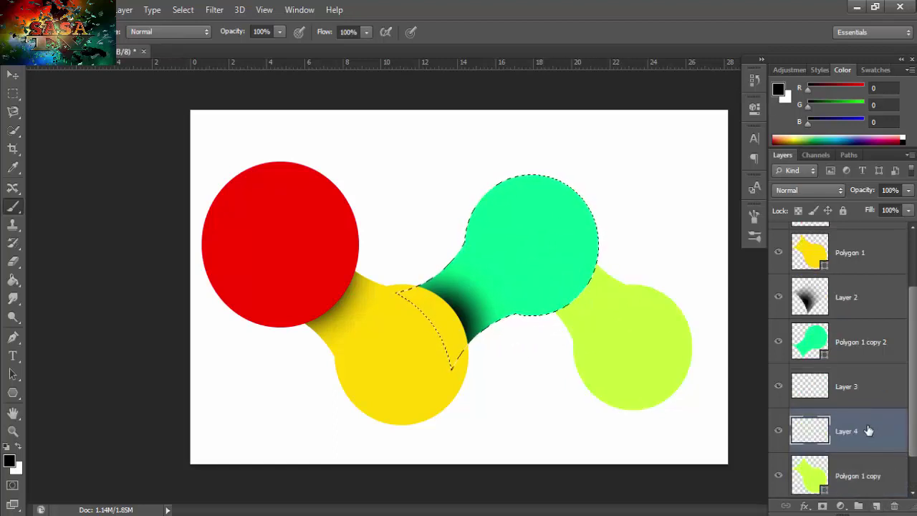
Clear the selection and delete the empty Layer 3
{"action": "left_click", "coordinate": [817, 396]}
{"action": "key", "text": "ctrl+d"}
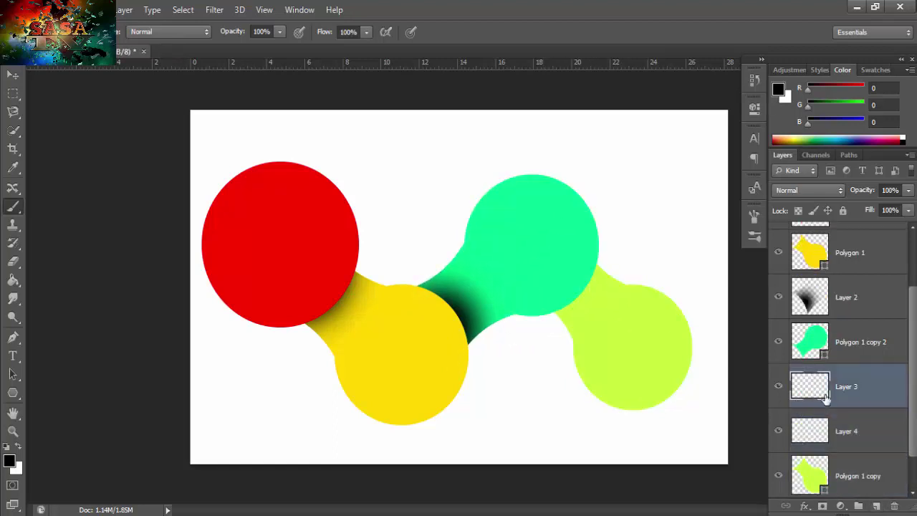
{"action": "key", "text": "Delete"}
Paint a soft black shadow on Layer 4, within the lime shape's outline where it meets the green circle, and undo the extra stroke
{"action": "left_click", "coordinate": [838, 435]}
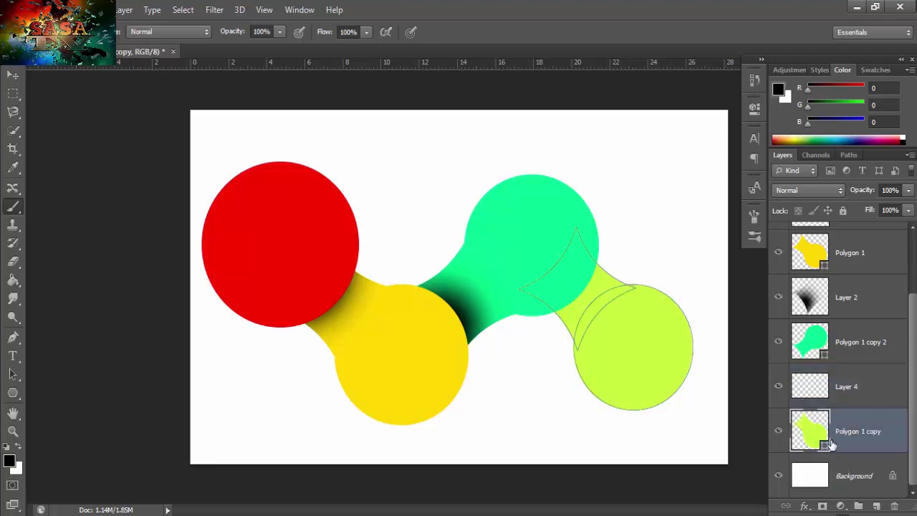
{"action": "left_click", "coordinate": [830, 444], "text": "ctrl"}
{"action": "left_click", "coordinate": [820, 387]}
{"action": "left_click", "coordinate": [580, 297]}
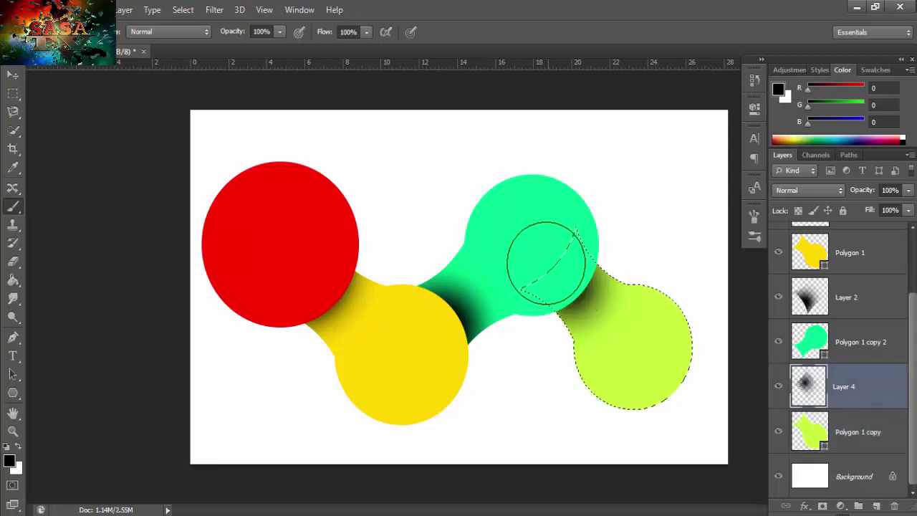
{"action": "left_click_drag", "start_coordinate": [546, 263], "coordinate": [577, 293]}
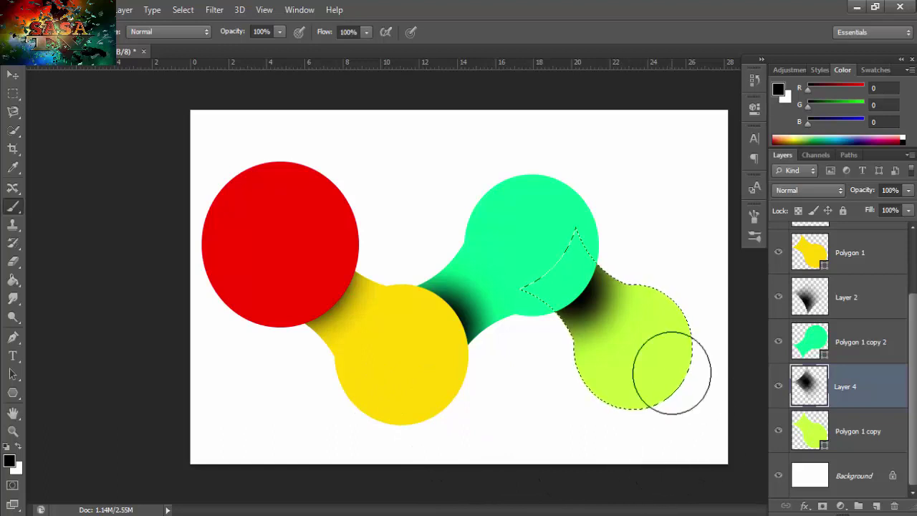
{"action": "key", "text": "ctrl+z"}
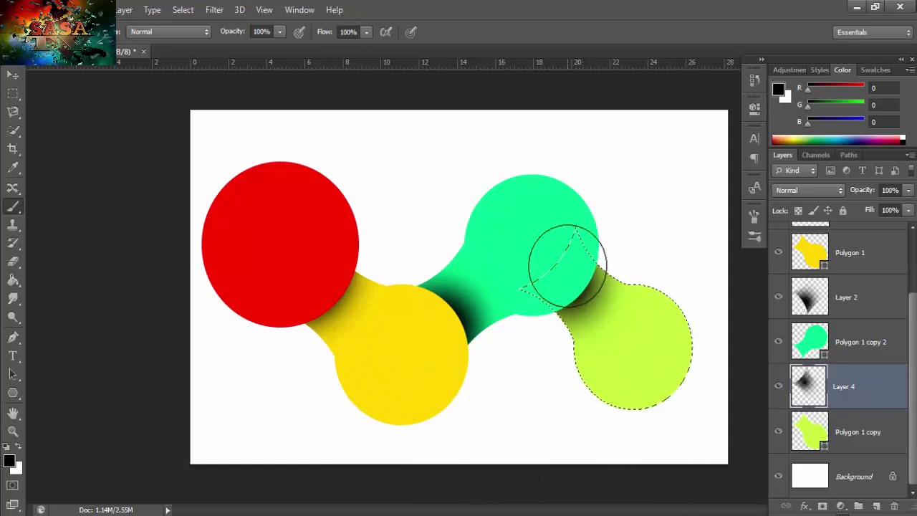
Deepen the soft black shadow on Layer 4 where the lime shape meets the green circle, and clear the selection
{"action": "mouse_move", "coordinate": [568, 266]}
{"action": "left_mouse_down"}
{"action": "mouse_move", "coordinate": [542, 266]}
{"action": "mouse_move", "coordinate": [552, 266]}
{"action": "left_mouse_up"}
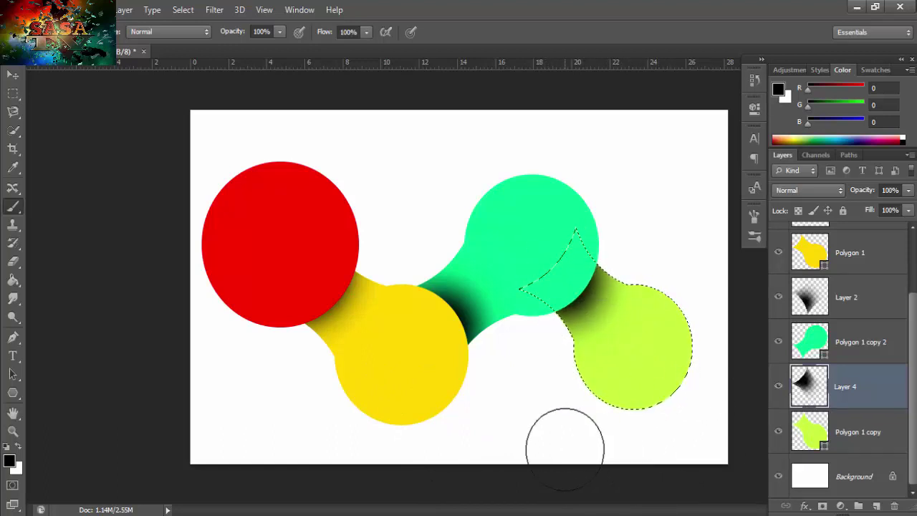
{"action": "left_click", "coordinate": [13, 74]}
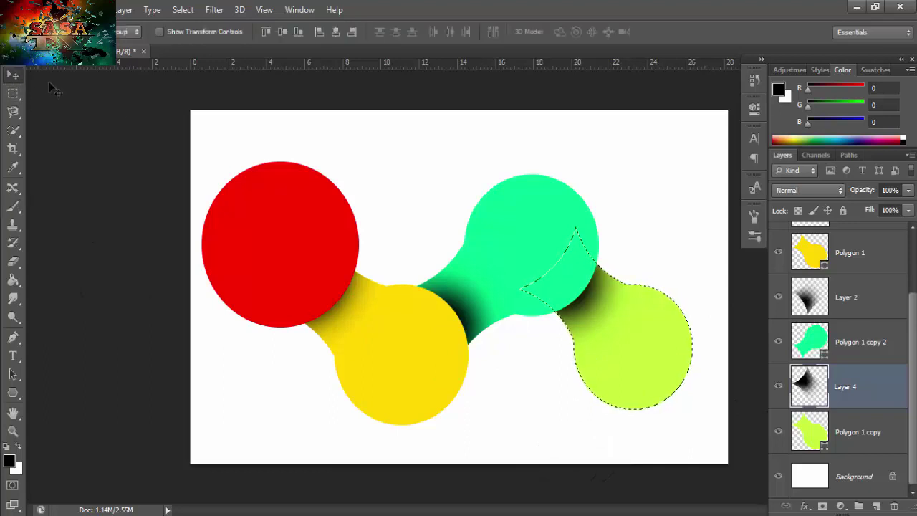
{"action": "key", "text": "ctrl+d"}
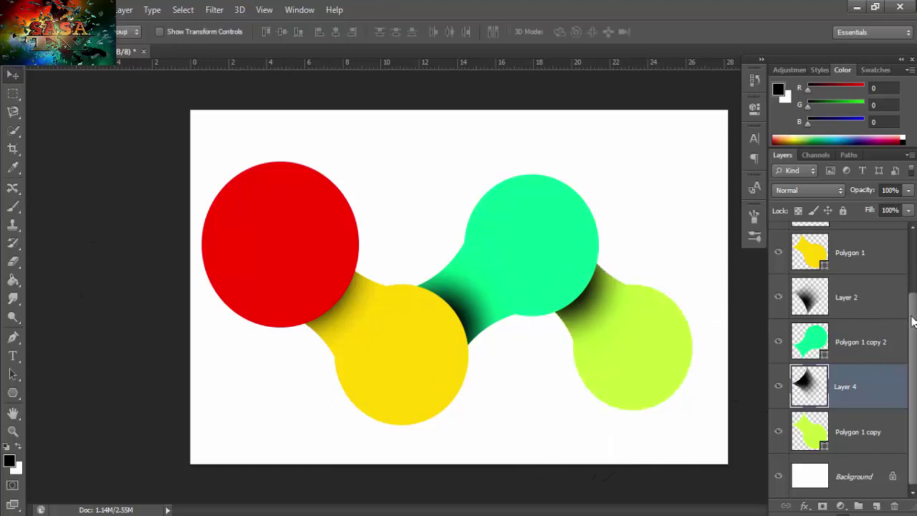
Set the opacity of the three shadow layers, Layer 1, Layer 2 and Layer 4, to 50%
{"action": "left_click_drag", "start_coordinate": [913, 321], "coordinate": [914, 261]}
{"action": "left_click", "coordinate": [816, 301]}
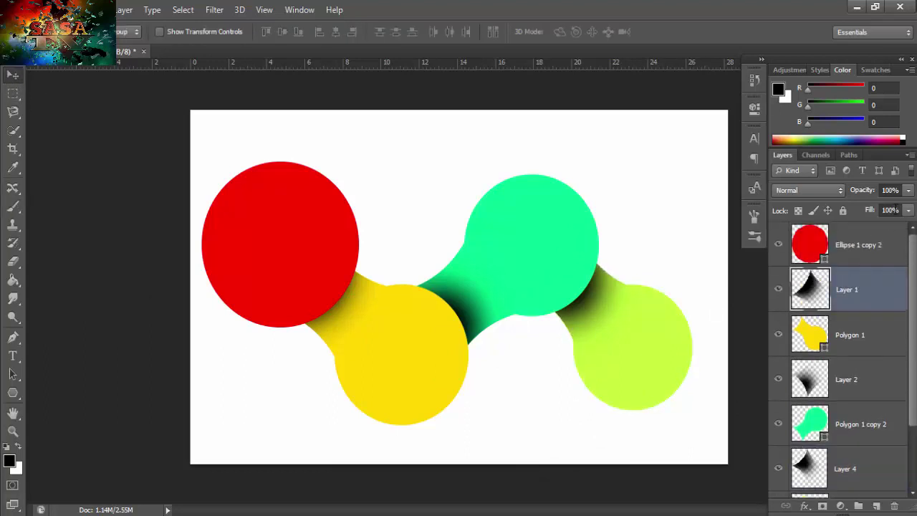
{"action": "left_click", "coordinate": [889, 190]}
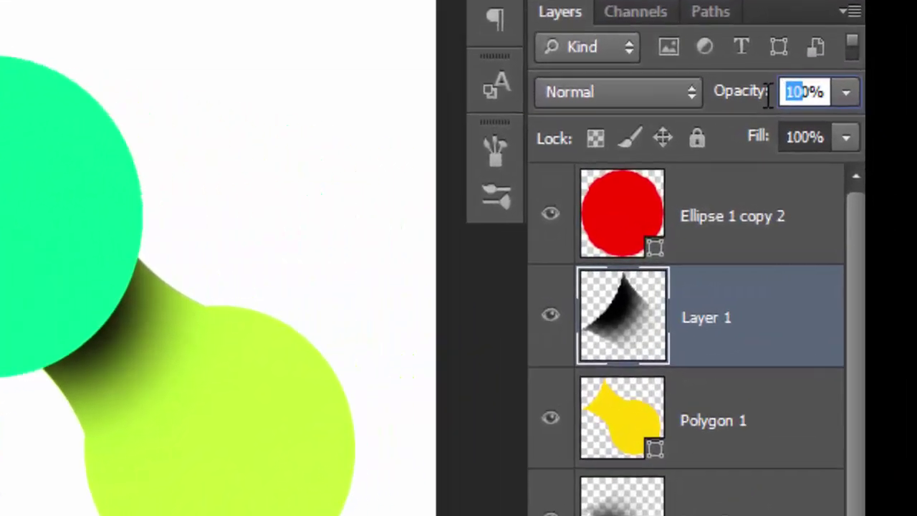
{"action": "type", "text": "50"}
{"action": "left_click", "coordinate": [759, 483]}
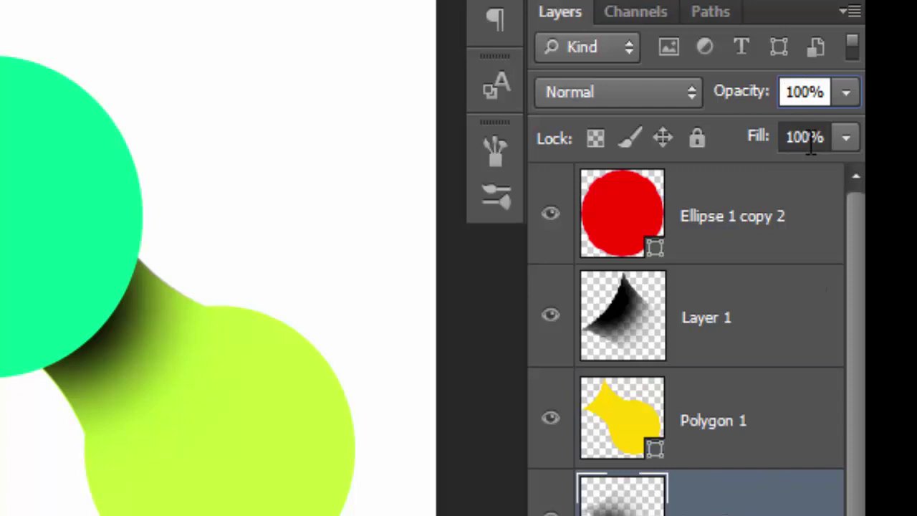
{"action": "left_click_drag", "start_coordinate": [819, 91], "coordinate": [707, 93]}
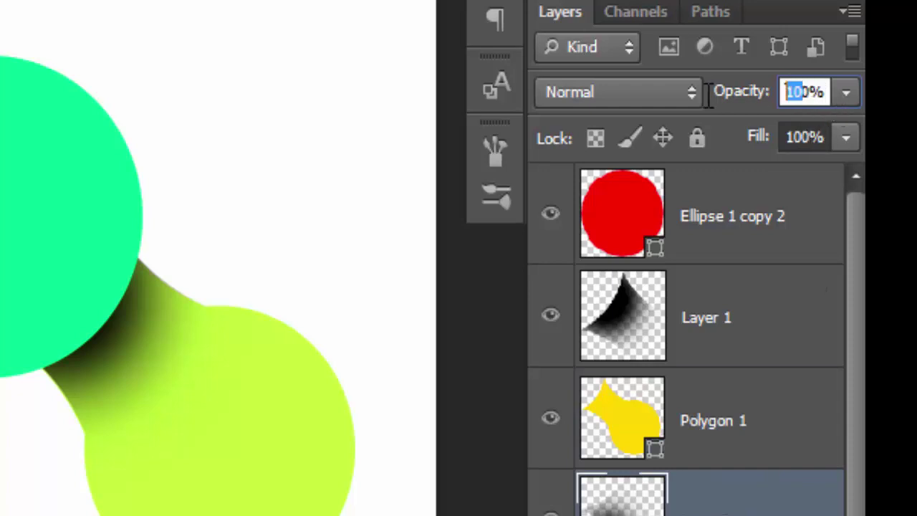
{"action": "type", "text": "50"}
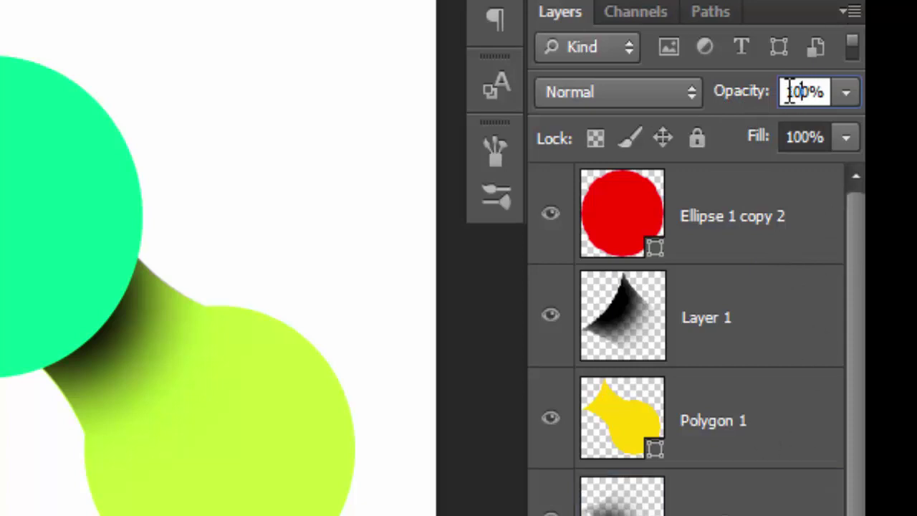
{"action": "left_click_drag", "start_coordinate": [805, 91], "coordinate": [732, 101]}
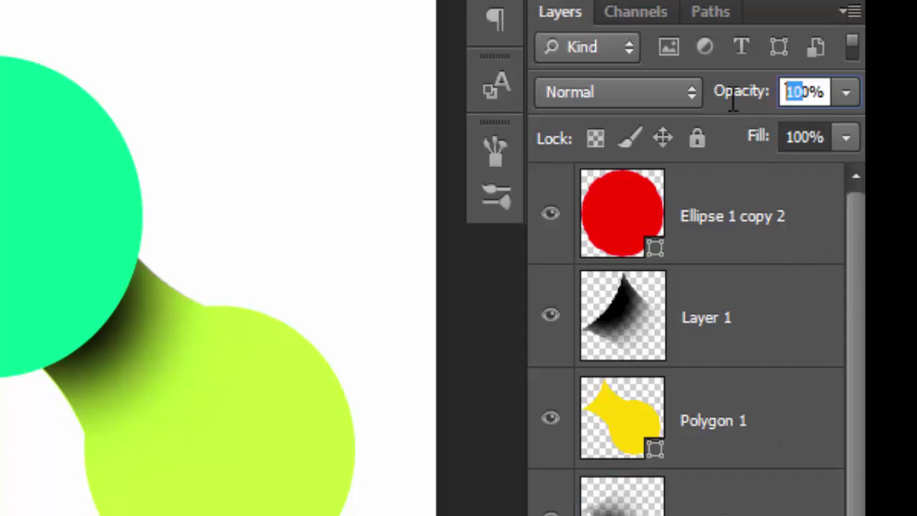
{"action": "type", "text": "50"}
{"action": "key", "text": "Return"}
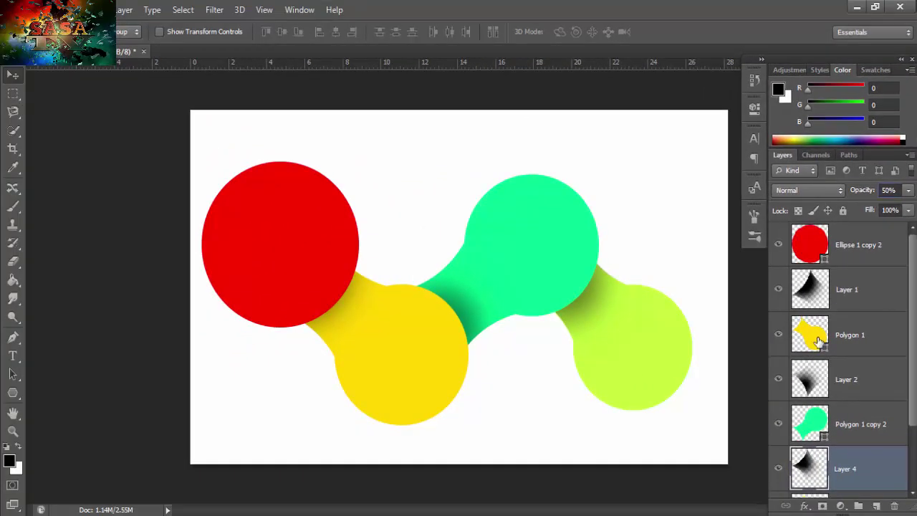
Enable a Gradient Overlay on the yellow Polygon 1 layer and open the overlay's settings
{"action": "double_click", "coordinate": [810, 335]}
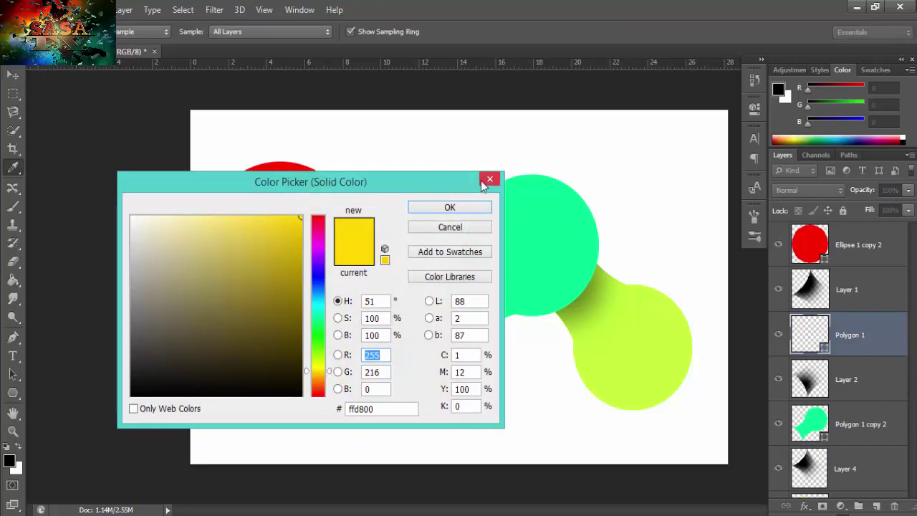
{"action": "left_click", "coordinate": [484, 183]}
{"action": "double_click", "coordinate": [886, 346]}
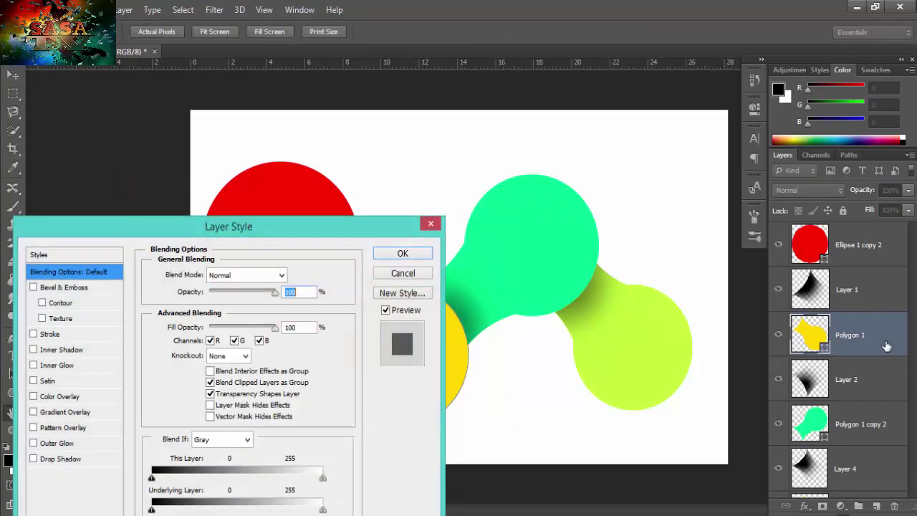
{"action": "left_click", "coordinate": [33, 412]}
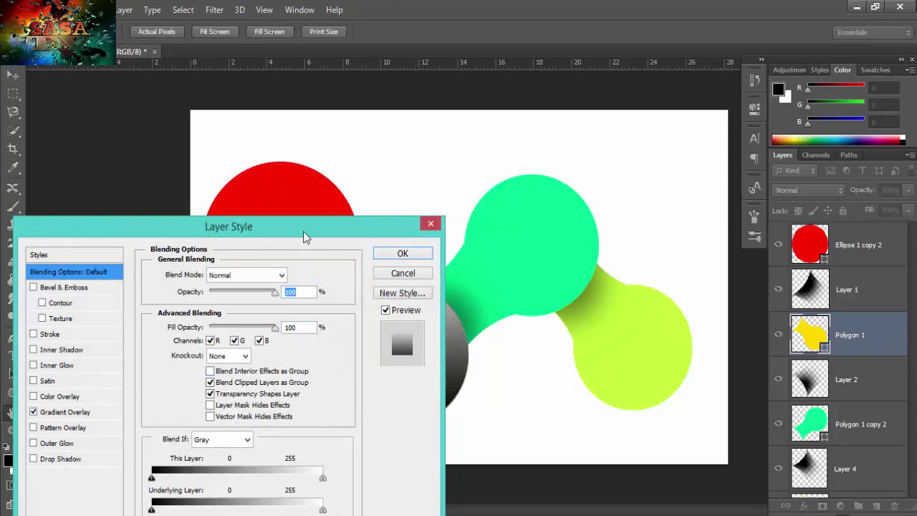
{"action": "left_click_drag", "start_coordinate": [303, 236], "coordinate": [623, 143]}
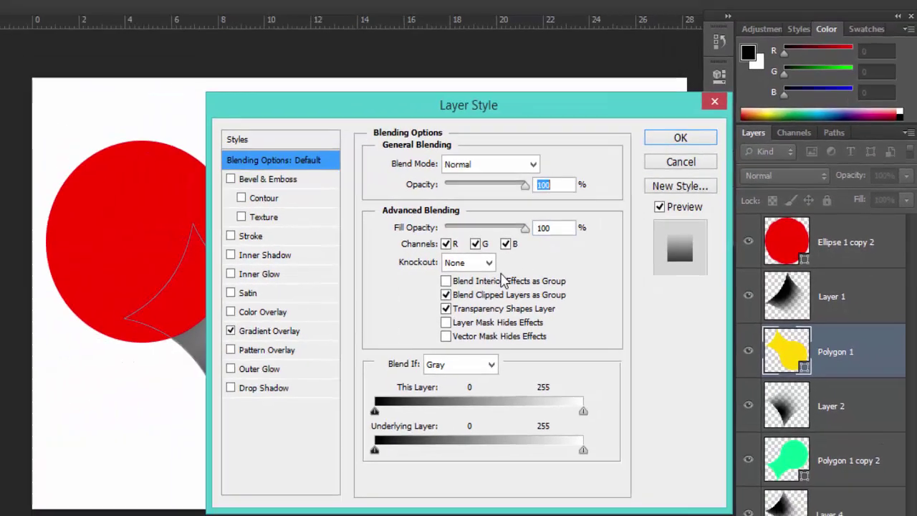
{"action": "left_click", "coordinate": [96, 351]}
{"action": "left_click", "coordinate": [592, 214]}
{"action": "left_click", "coordinate": [592, 214]}
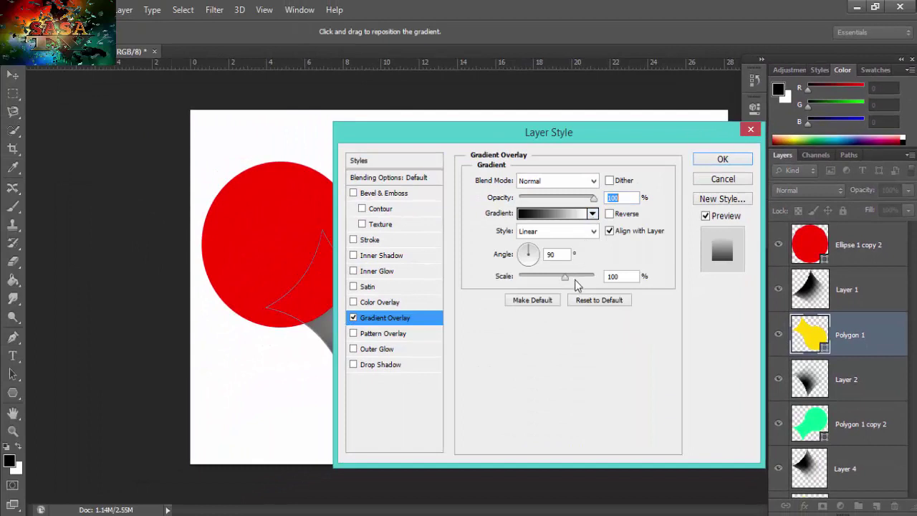
Set the yellow shape's gradient overlay to an angle of -34° and a scale of 124%
{"action": "double_click", "coordinate": [563, 253]}
{"action": "type", "text": "-34"}
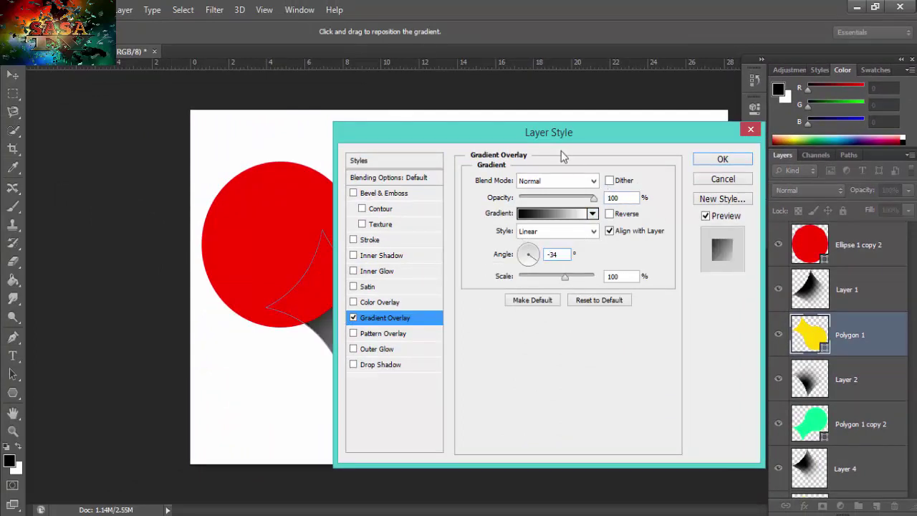
{"action": "left_click_drag", "start_coordinate": [531, 133], "coordinate": [727, 130]}
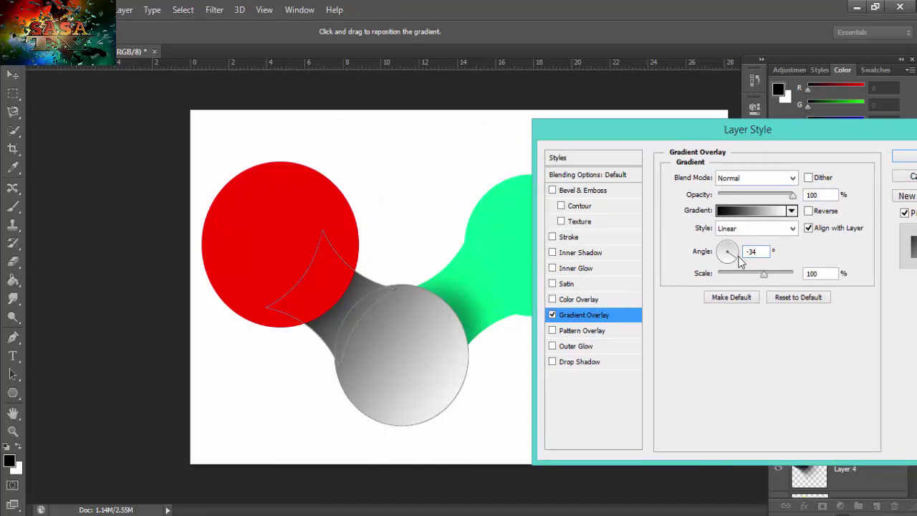
{"action": "left_click", "coordinate": [728, 252]}
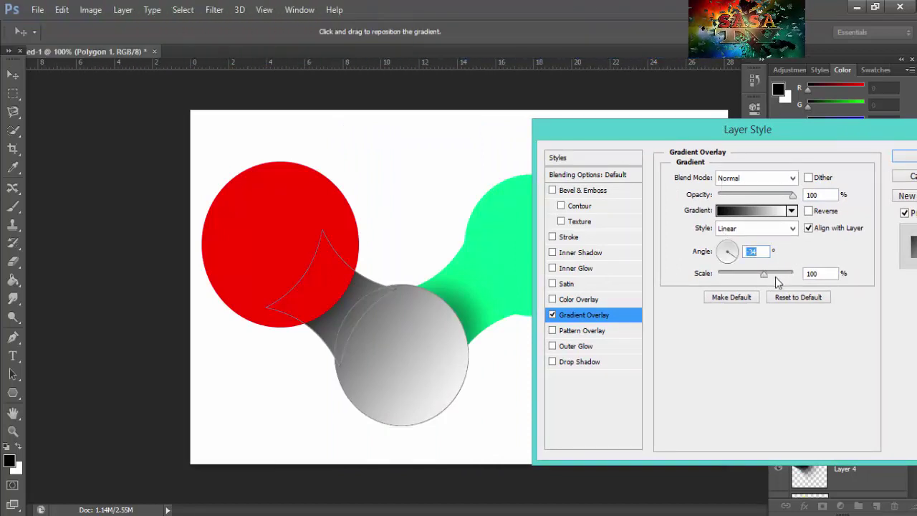
{"action": "left_click_drag", "start_coordinate": [776, 278], "coordinate": [779, 280]}
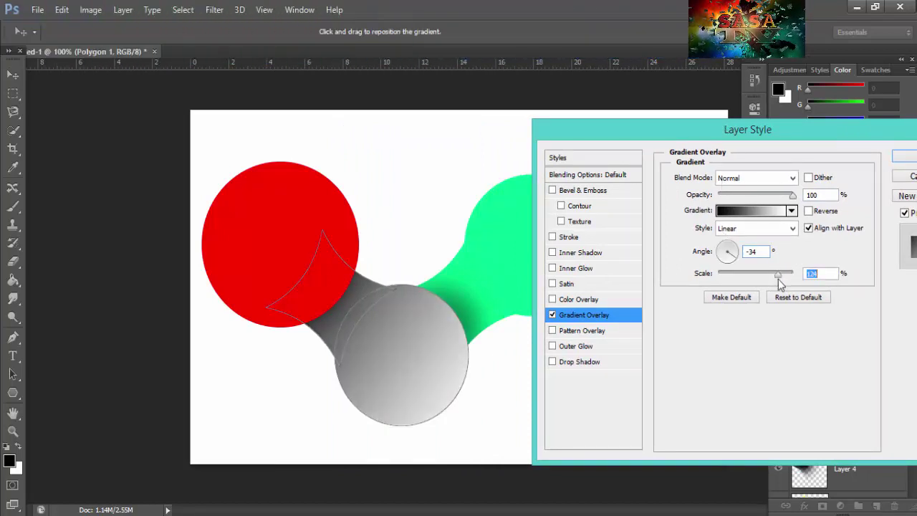
Change the yellow shape's gradient overlay to Soft Light blending and apply the layer style
{"action": "left_click", "coordinate": [779, 177]}
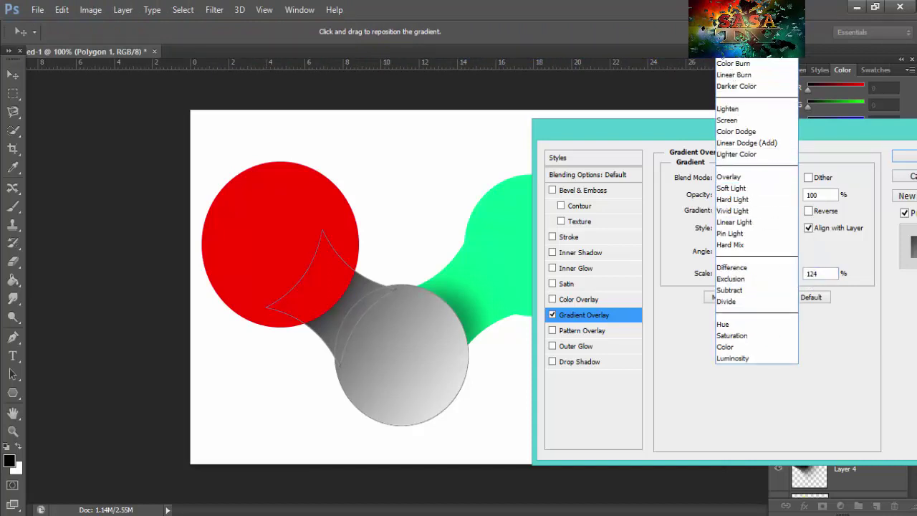
{"action": "left_click", "coordinate": [737, 189]}
{"action": "key", "text": "Tab"}
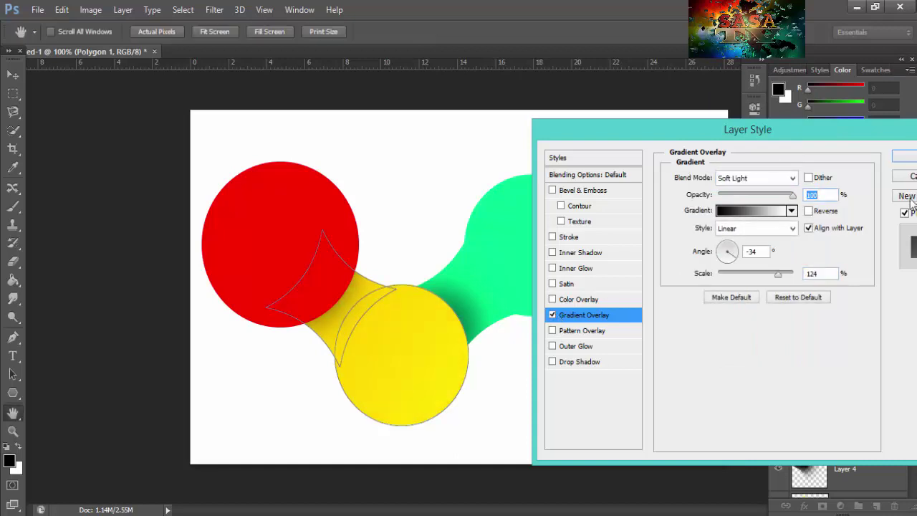
{"action": "left_click_drag", "start_coordinate": [829, 139], "coordinate": [646, 138]}
{"action": "left_click", "coordinate": [746, 155]}
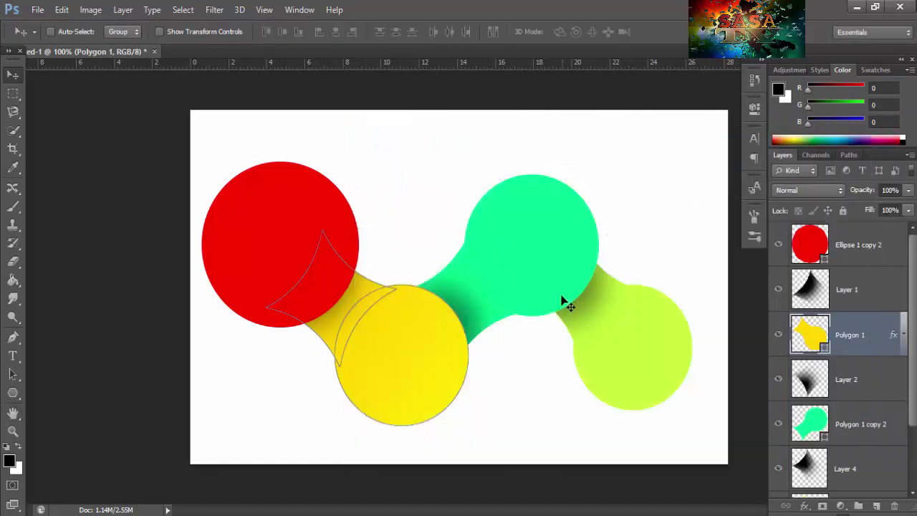
Add a Gradient Overlay to the green Polygon 1 copy 2 layer with an angle of -34° and a scale of 150%
{"action": "left_click", "coordinate": [839, 430]}
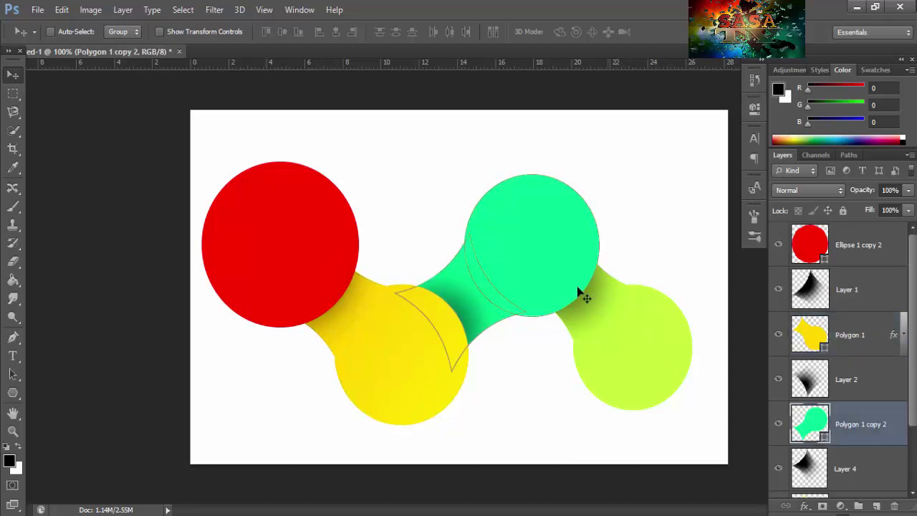
{"action": "key", "text": "h"}
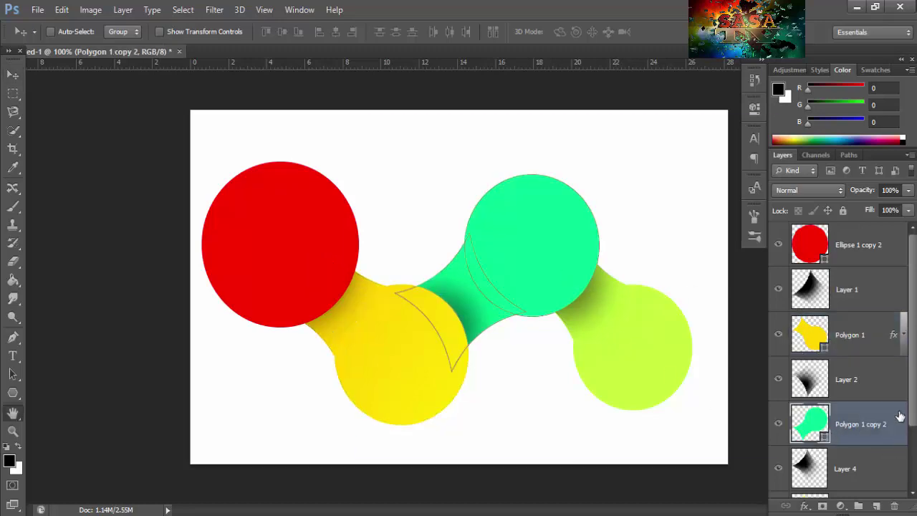
{"action": "double_click", "coordinate": [895, 423]}
{"action": "left_click", "coordinate": [411, 315]}
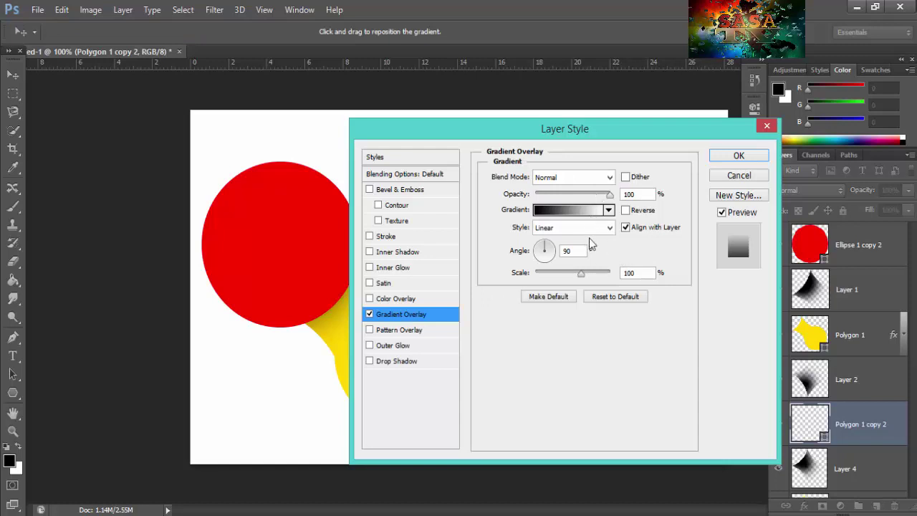
{"action": "left_click_drag", "start_coordinate": [581, 273], "coordinate": [610, 273]}
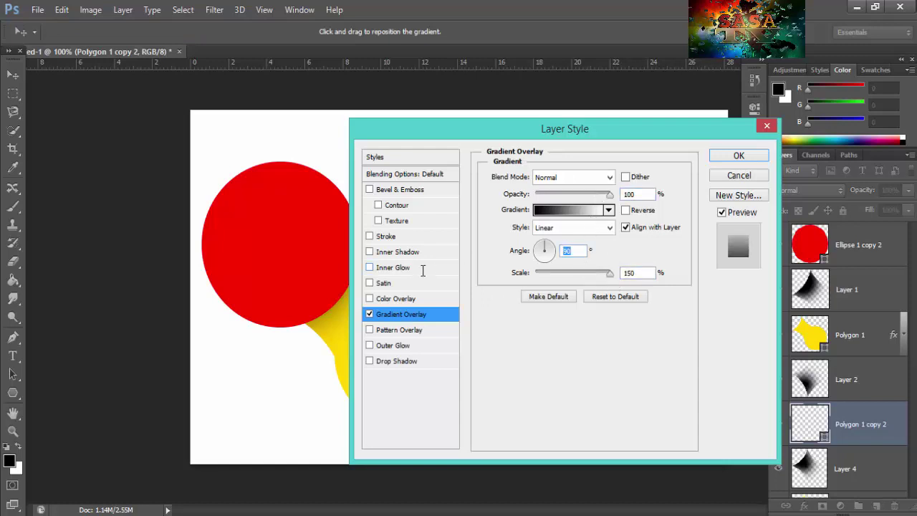
{"action": "type", "text": "-3"}
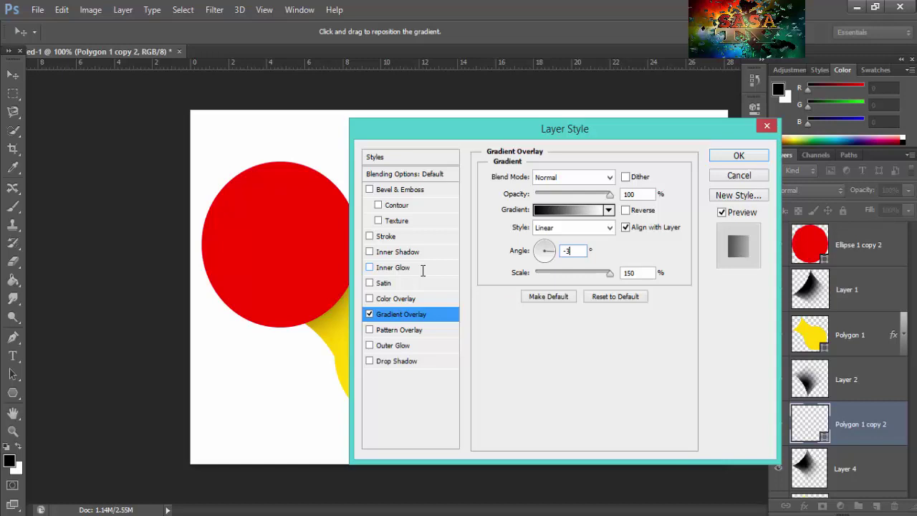
{"action": "type", "text": "4"}
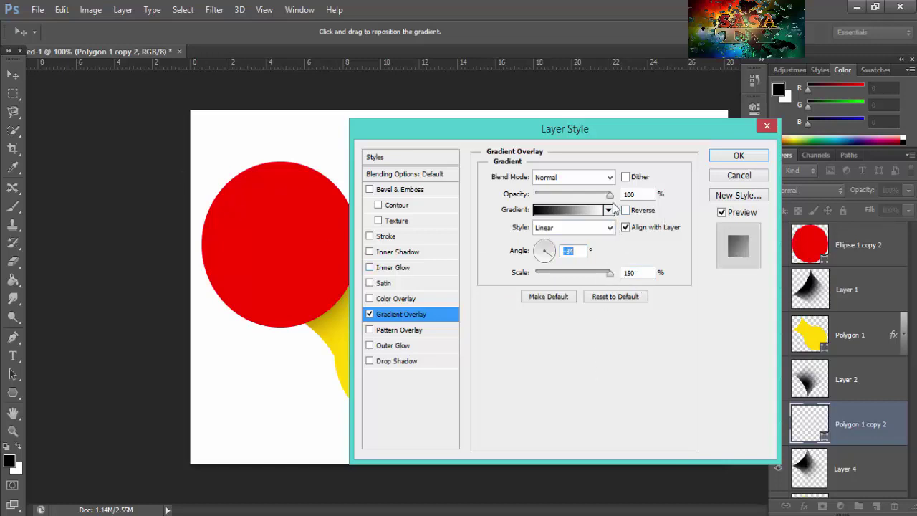
Change the green shape's gradient overlay to Soft Light blending
{"action": "left_click", "coordinate": [607, 181]}
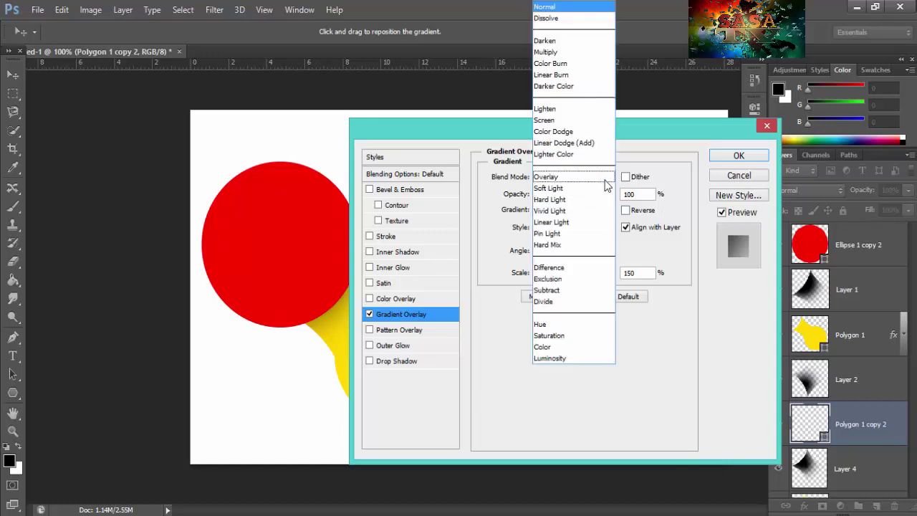
{"action": "left_click", "coordinate": [592, 189]}
{"action": "left_click_drag", "start_coordinate": [585, 124], "coordinate": [821, 129]}
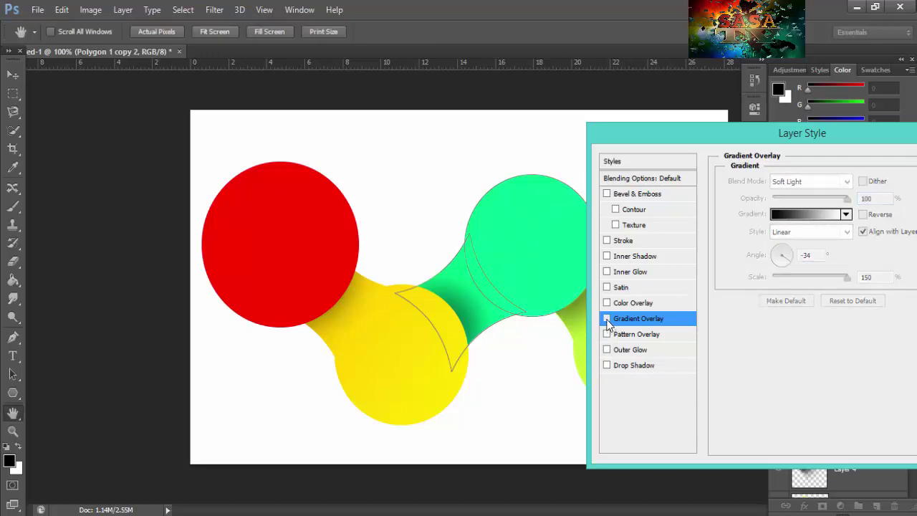
Try other gradient presets, including Red, Green, on the green shape's overlay and return to the black-to-white gradient
{"action": "left_click", "coordinate": [846, 214]}
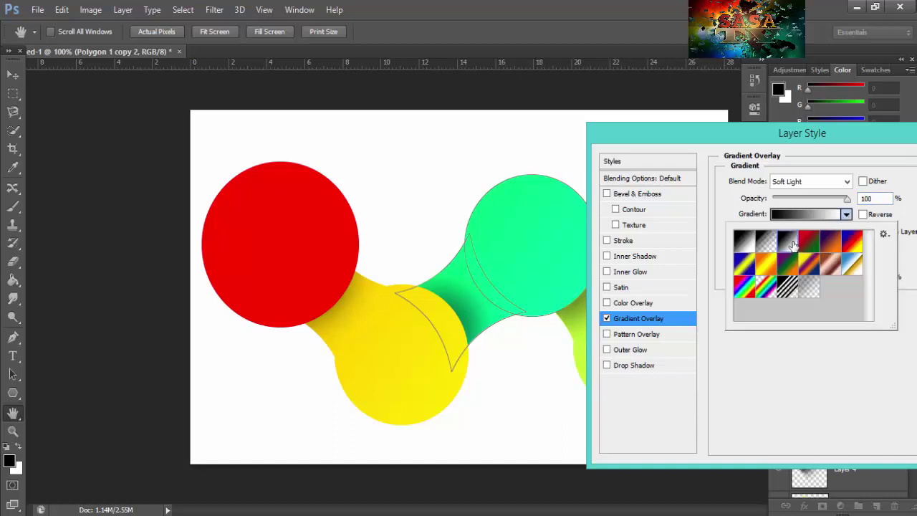
{"action": "left_click", "coordinate": [765, 244]}
{"action": "left_click", "coordinate": [746, 243]}
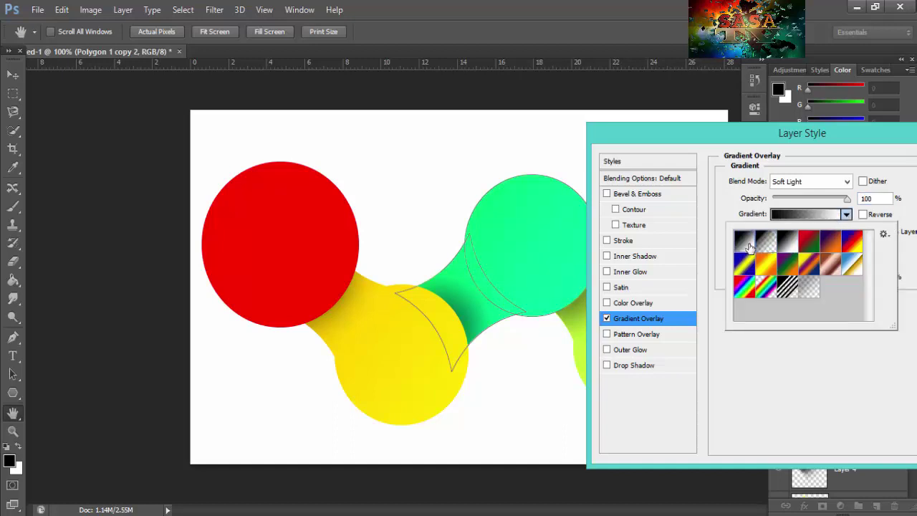
{"action": "left_click", "coordinate": [807, 239]}
{"action": "left_click", "coordinate": [790, 242]}
{"action": "left_click", "coordinate": [806, 244]}
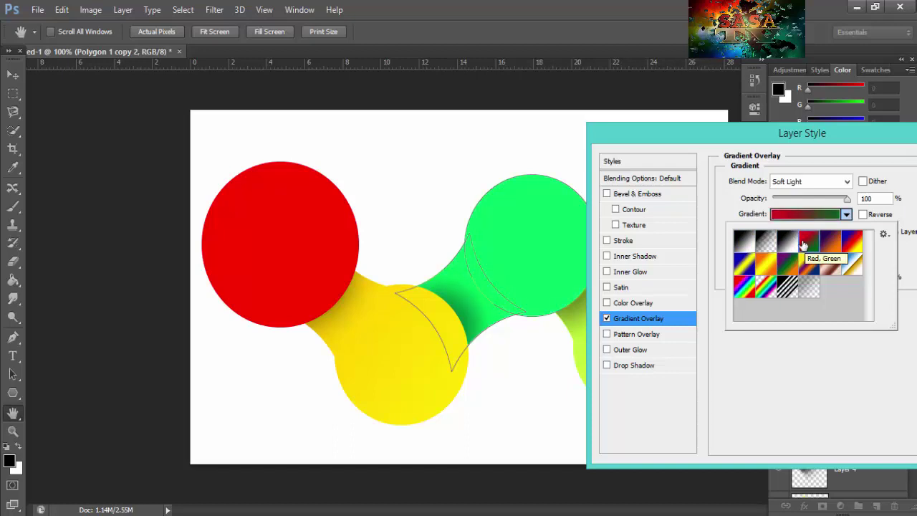
{"action": "left_click", "coordinate": [794, 244]}
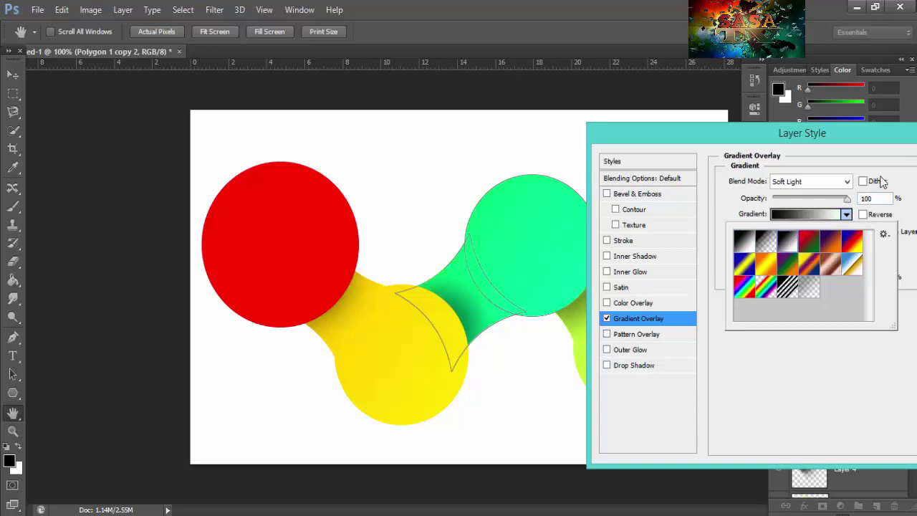
{"action": "left_click", "coordinate": [831, 140]}
{"action": "left_click_drag", "start_coordinate": [831, 140], "coordinate": [744, 181]}
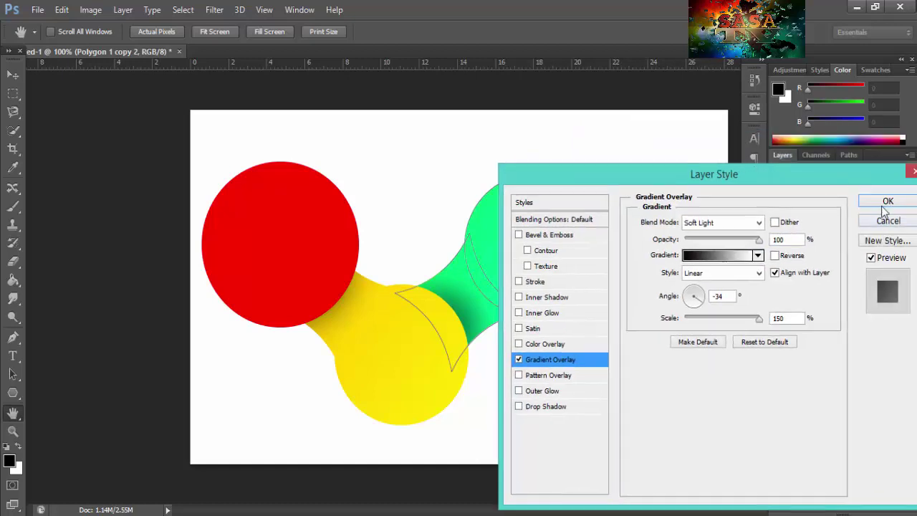
Apply the green shape's layer style and add a black-to-white Gradient Overlay to the lime Polygon 1 copy layer
{"action": "key", "text": "Return"}
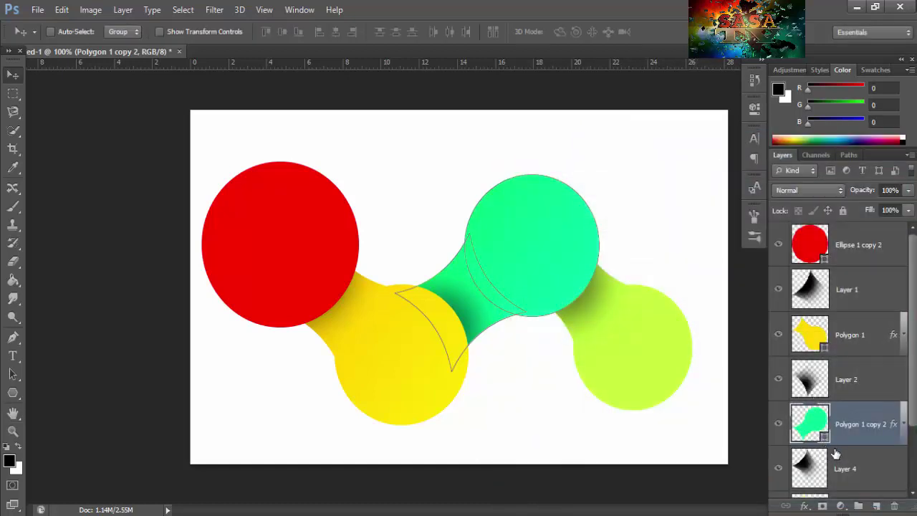
{"action": "scroll", "coordinate": [912, 373], "scroll_direction": "down", "scroll_amount": 2}
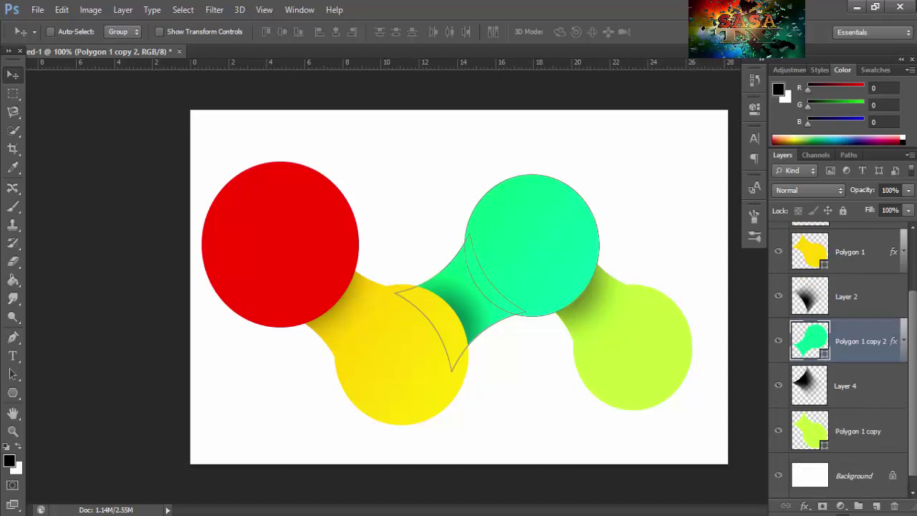
{"action": "left_click", "coordinate": [839, 434]}
{"action": "double_click", "coordinate": [895, 433]}
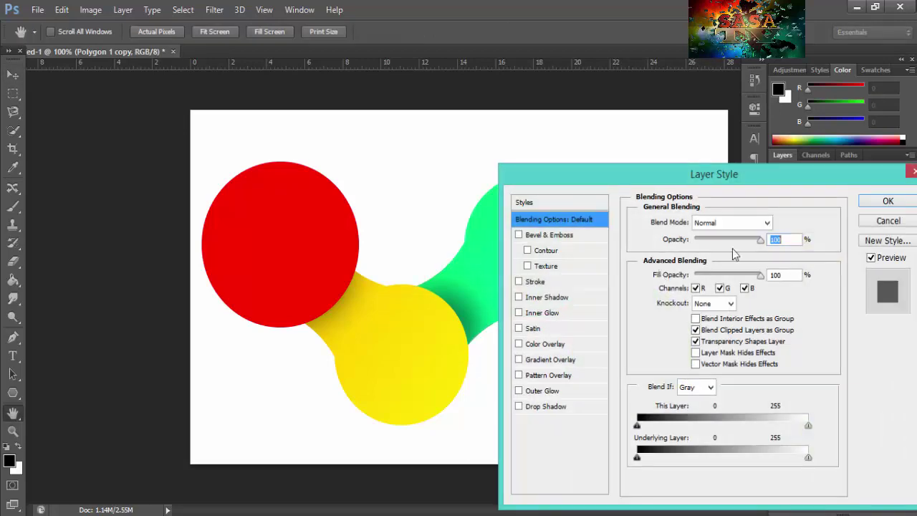
{"action": "left_click", "coordinate": [550, 358]}
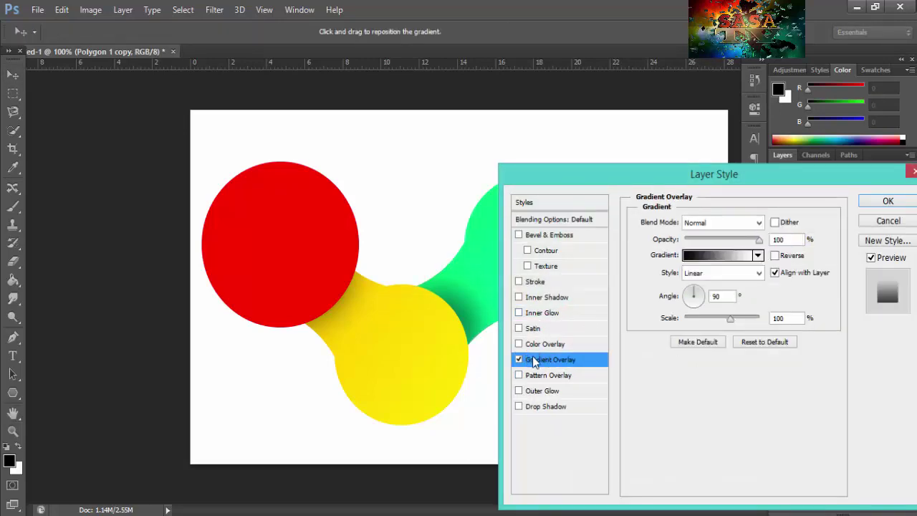
{"action": "left_click", "coordinate": [724, 252]}
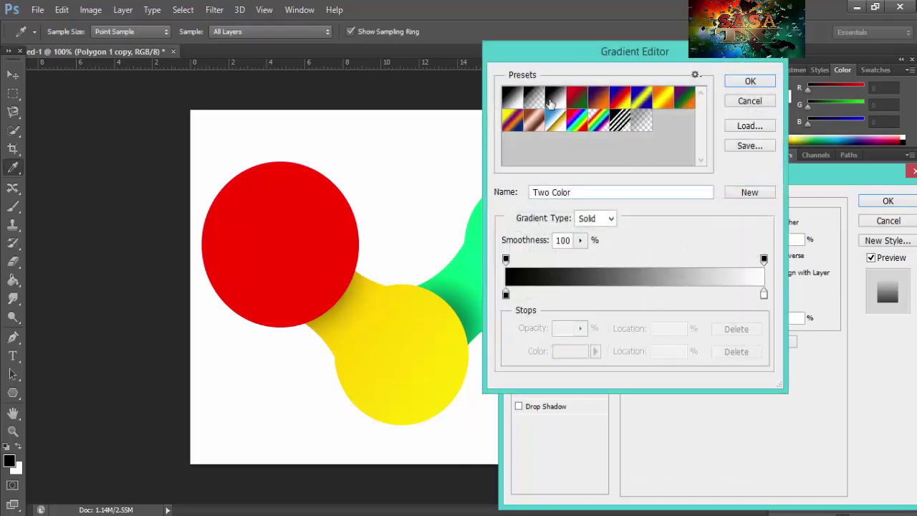
{"action": "left_click", "coordinate": [554, 101]}
{"action": "left_click", "coordinate": [750, 81]}
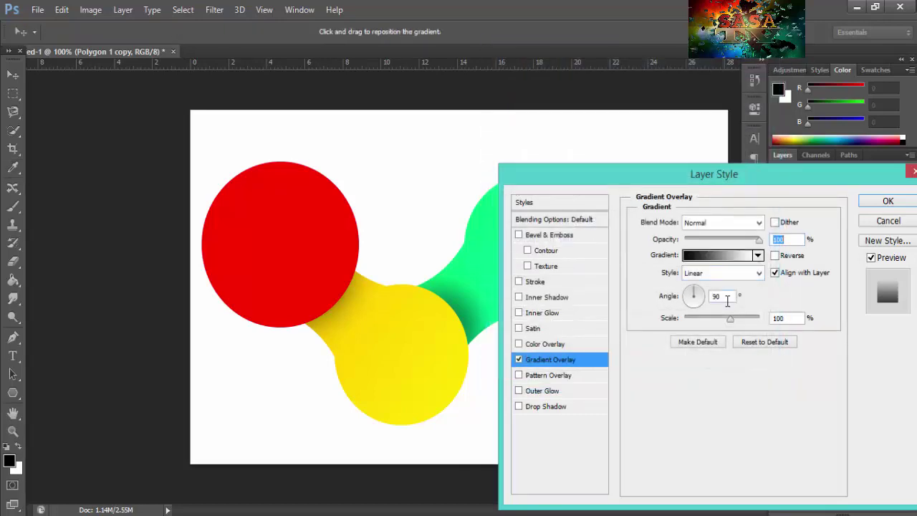
Set the lime shape's gradient overlay to a -34° angle, 150% scale and Soft Light blending, and apply the style
{"action": "double_click", "coordinate": [727, 300]}
{"action": "type", "text": "-34"}
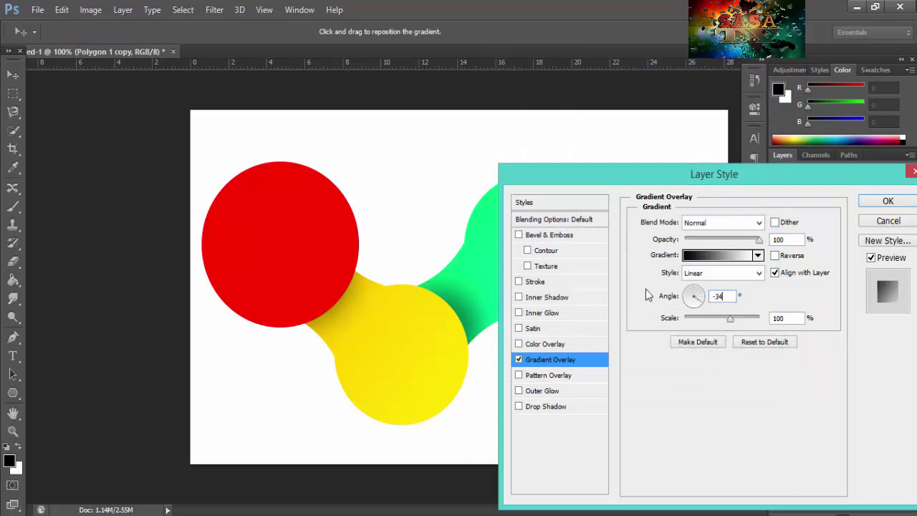
{"action": "left_click", "coordinate": [756, 319]}
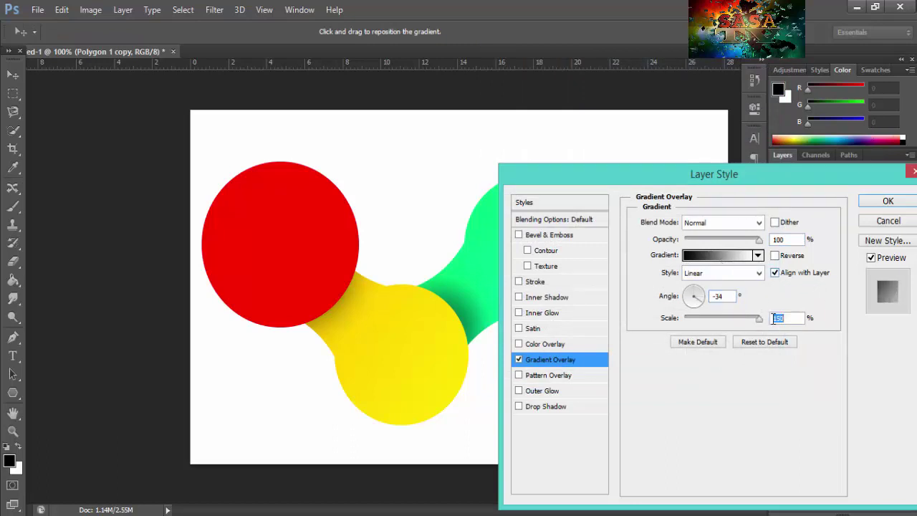
{"action": "left_click", "coordinate": [740, 222]}
{"action": "left_click", "coordinate": [698, 187]}
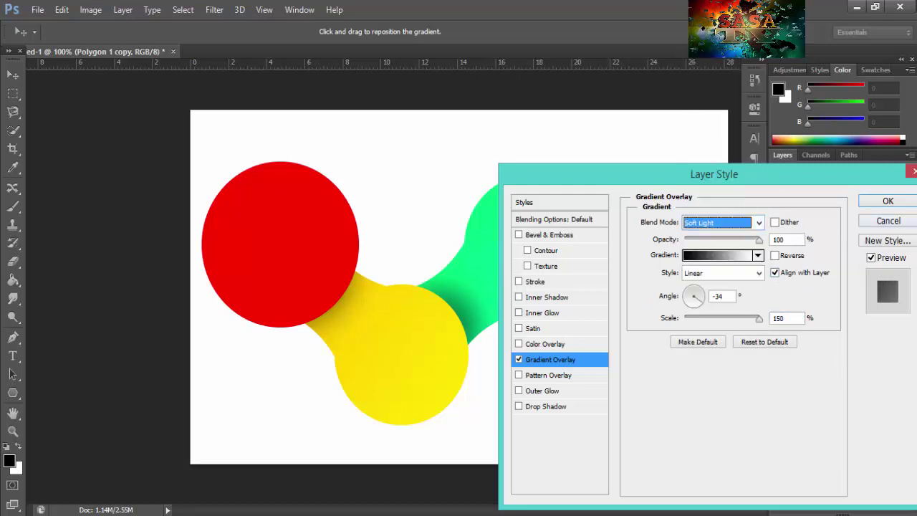
{"action": "left_click", "coordinate": [888, 202]}
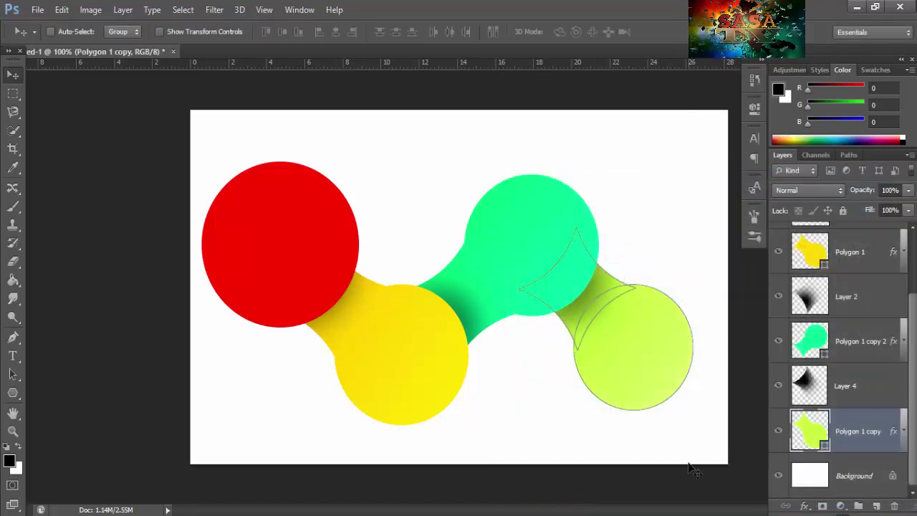
Scale the green Polygon 1 copy 2 shape down to about 94% around its centre
{"action": "left_click", "coordinate": [824, 477]}
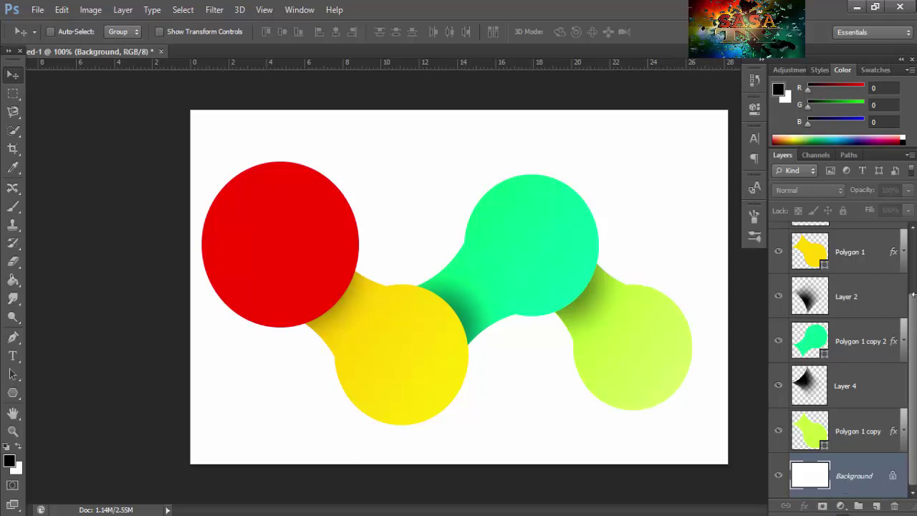
{"action": "scroll", "coordinate": [913, 295], "scroll_direction": "up", "scroll_amount": 3}
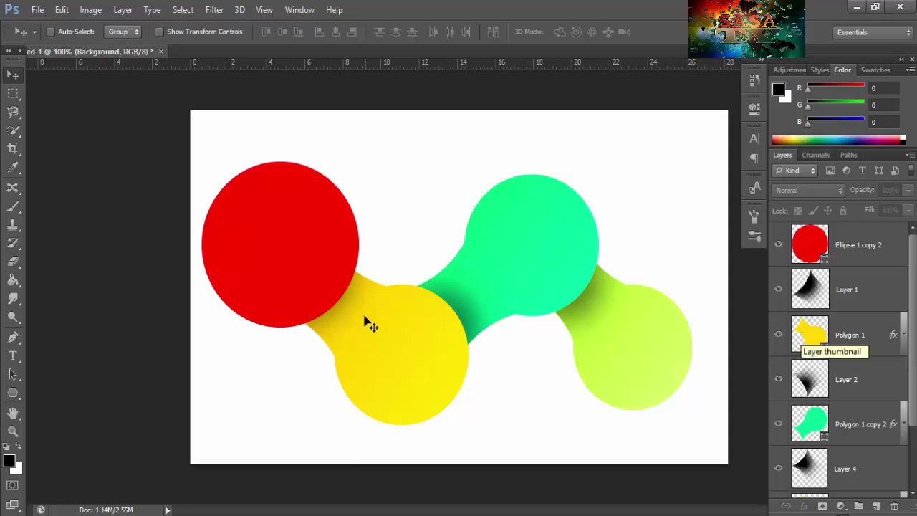
{"action": "left_click", "coordinate": [808, 414]}
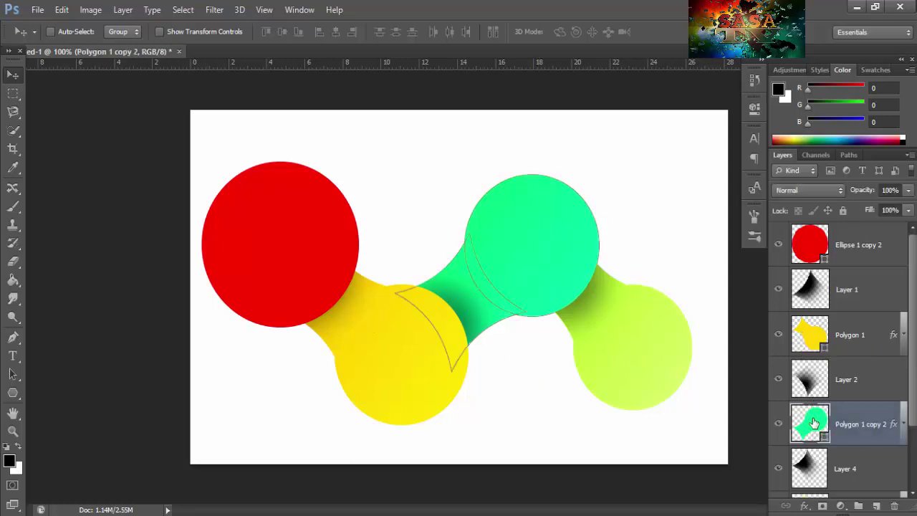
{"action": "key", "text": "ctrl+t"}
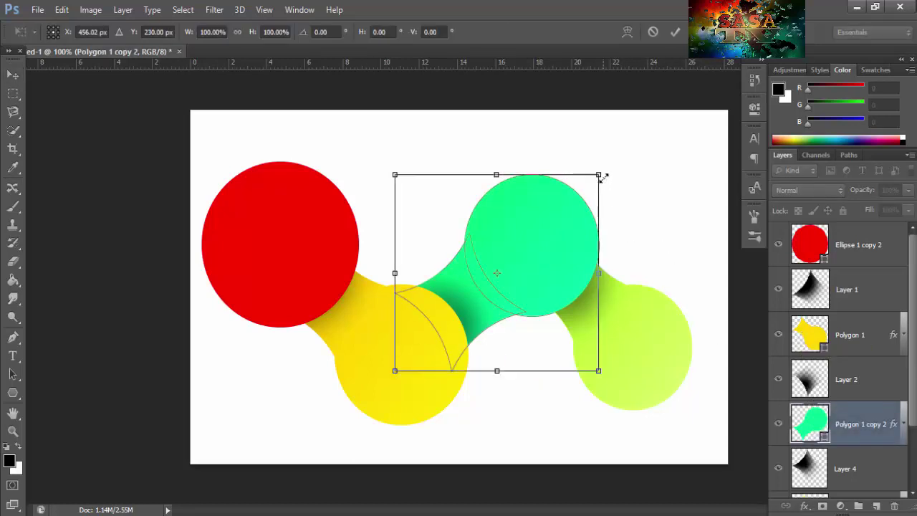
{"action": "left_click_drag", "start_coordinate": [600, 174], "coordinate": [593, 179]}
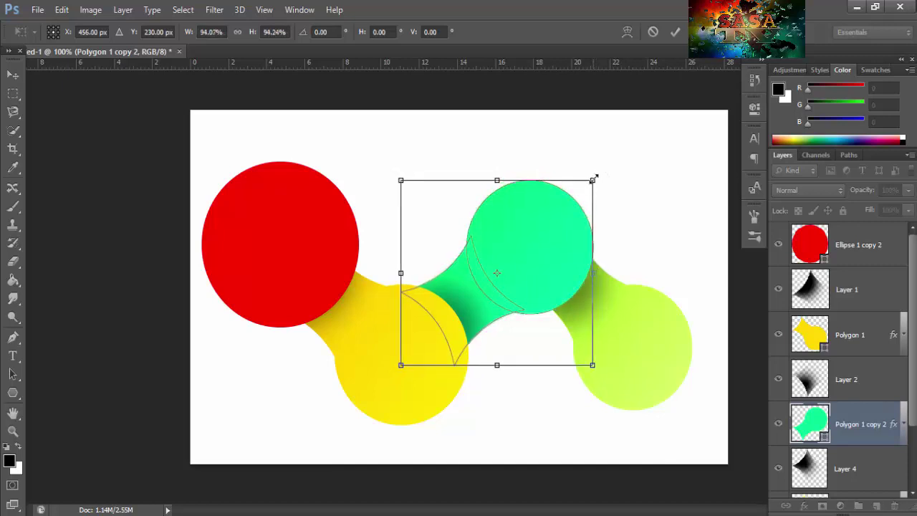
{"action": "left_click", "coordinate": [675, 32]}
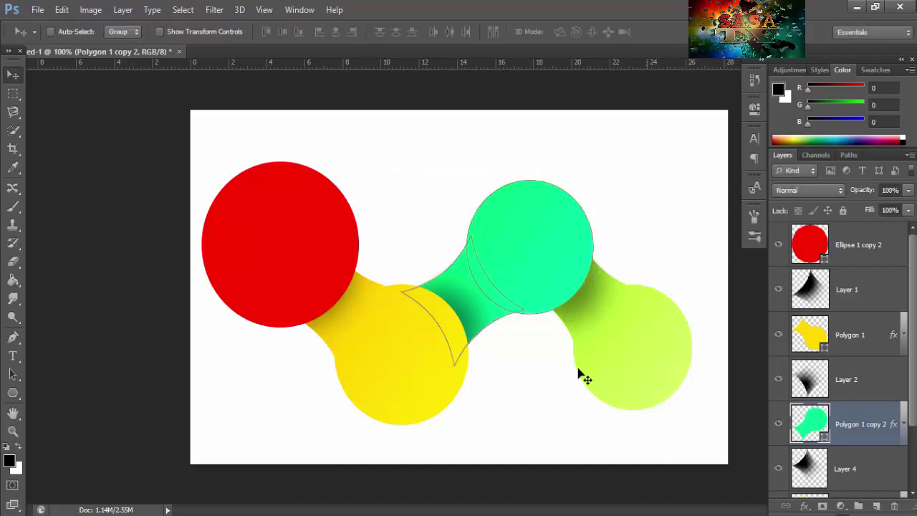
Add a Gradient fill layer above the Background with Radial style and an angle of -34°
{"action": "scroll", "coordinate": [806, 476], "scroll_direction": "down", "scroll_amount": 2}
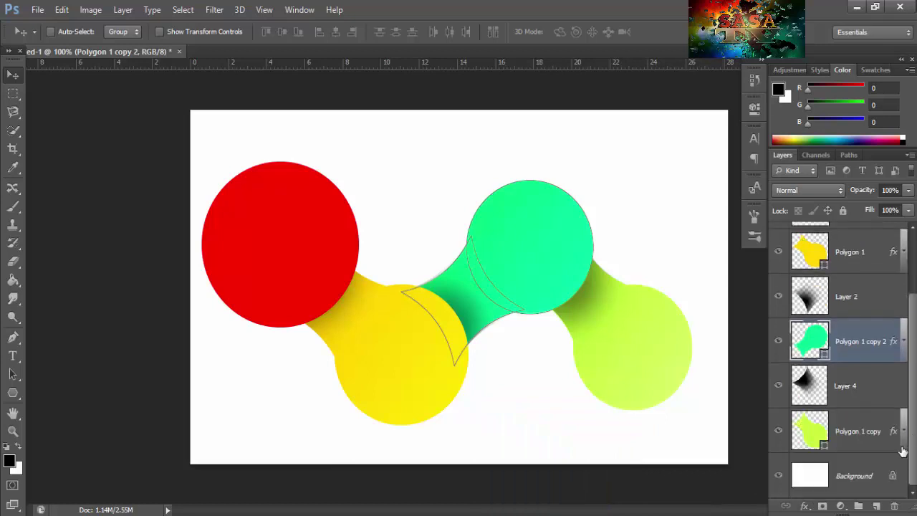
{"action": "left_click", "coordinate": [846, 477]}
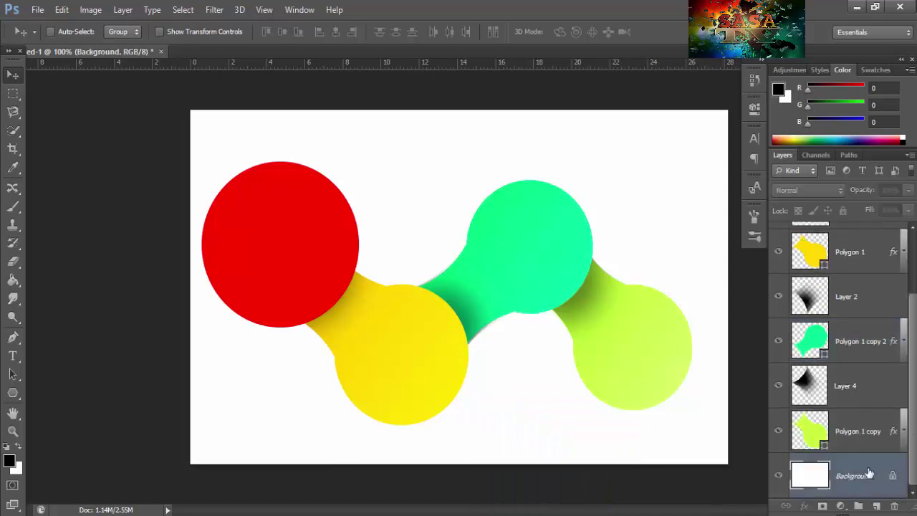
{"action": "left_click", "coordinate": [842, 506]}
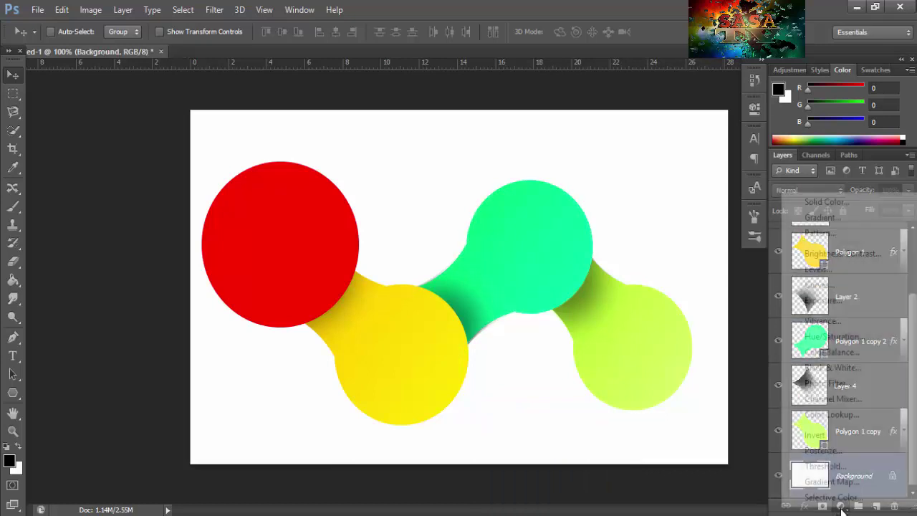
{"action": "left_click", "coordinate": [837, 218]}
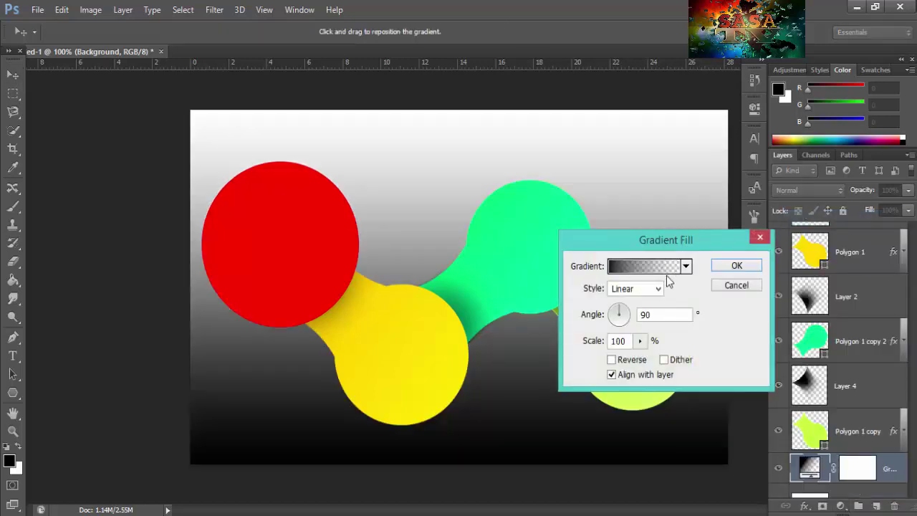
{"action": "left_click", "coordinate": [656, 289]}
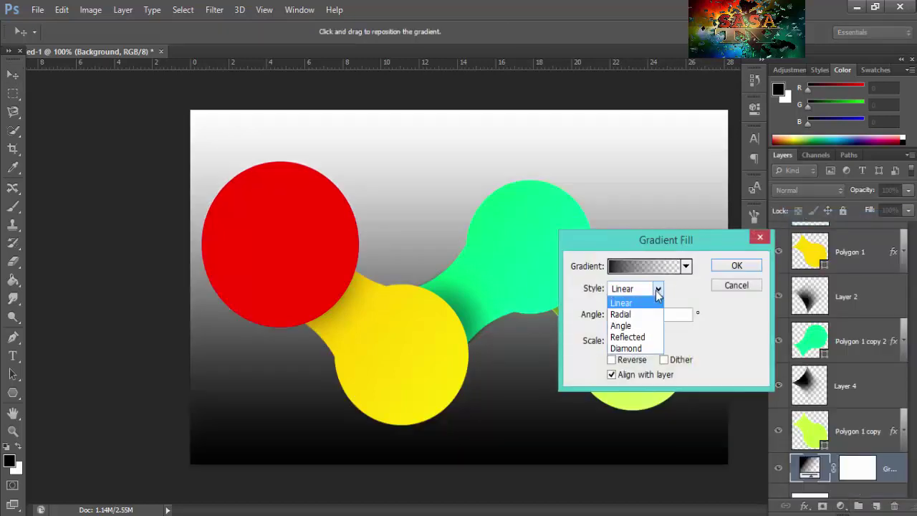
{"action": "left_click", "coordinate": [649, 315]}
{"action": "key", "text": "Tab"}
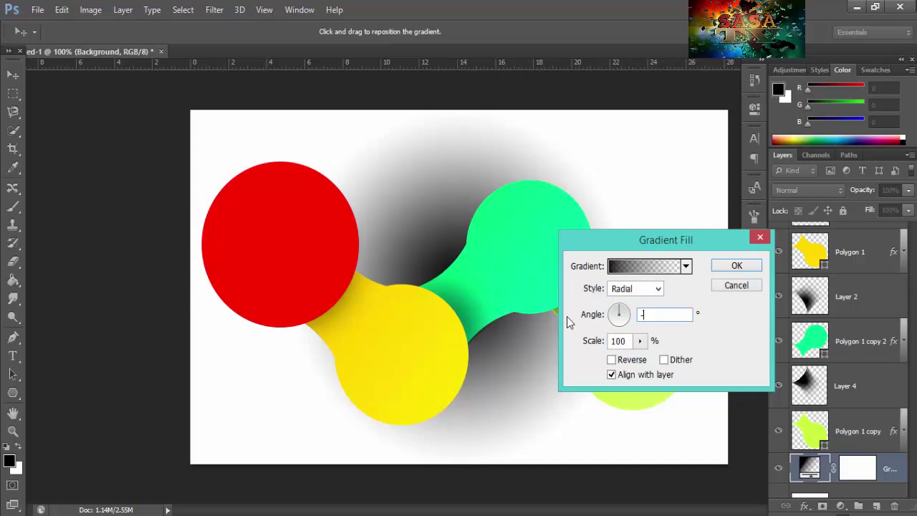
{"action": "type", "text": "-34"}
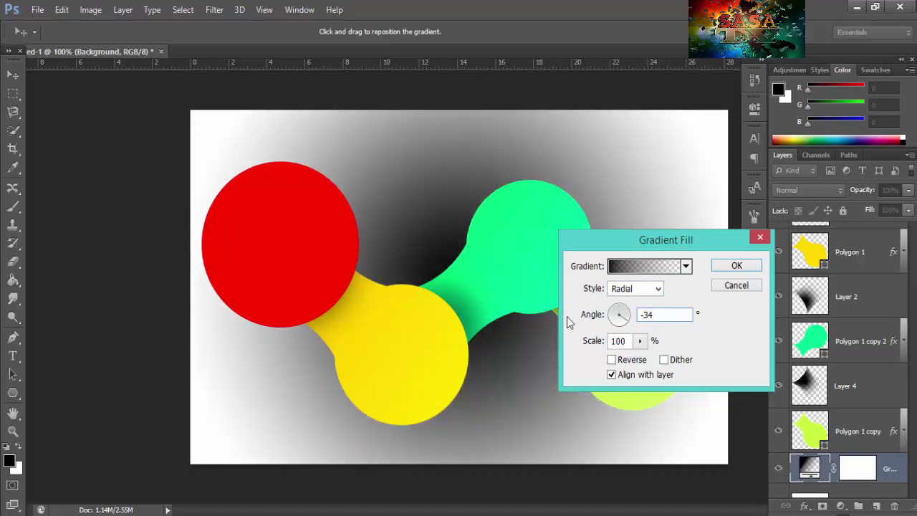
Reverse the background gradient fill, set its scale to about 426% and apply it
{"action": "left_click", "coordinate": [641, 363]}
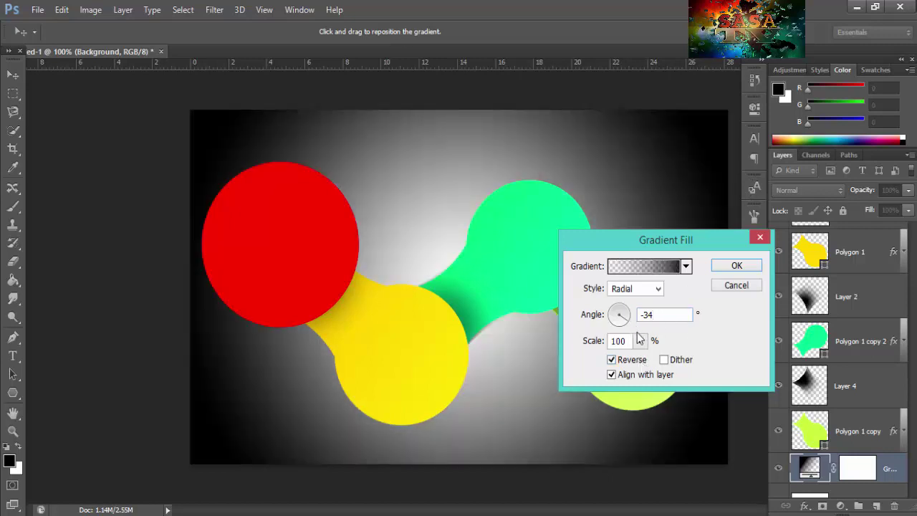
{"action": "left_click_drag", "start_coordinate": [640, 341], "coordinate": [603, 358]}
{"action": "left_click", "coordinate": [641, 342]}
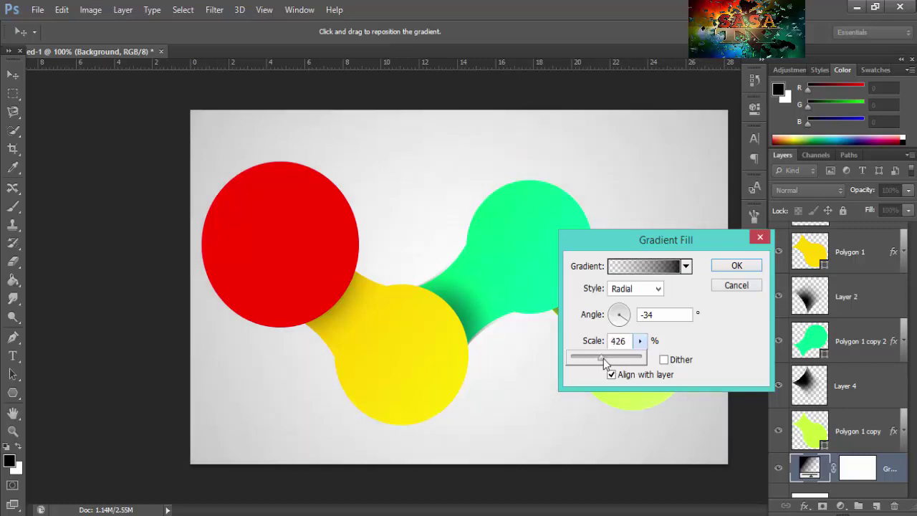
{"action": "left_click", "coordinate": [752, 266]}
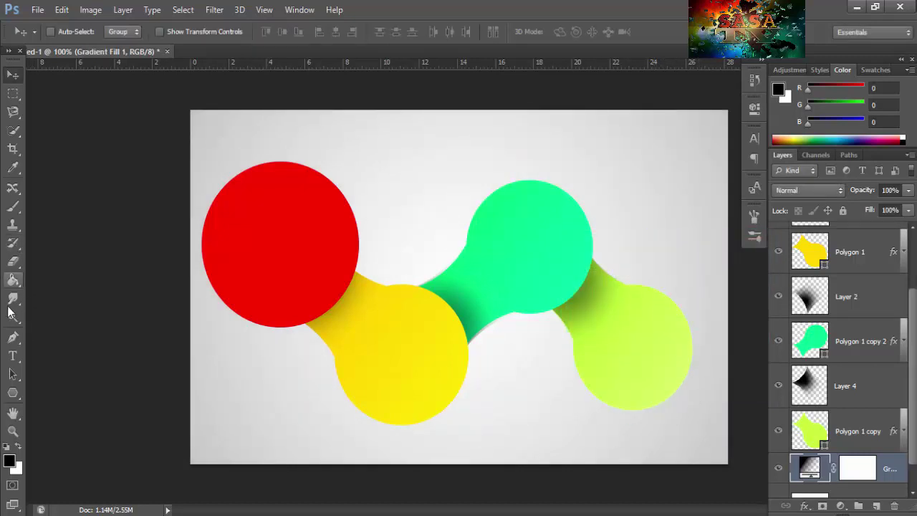
{"action": "left_click", "coordinate": [13, 337]}
{"action": "left_click", "coordinate": [13, 355]}
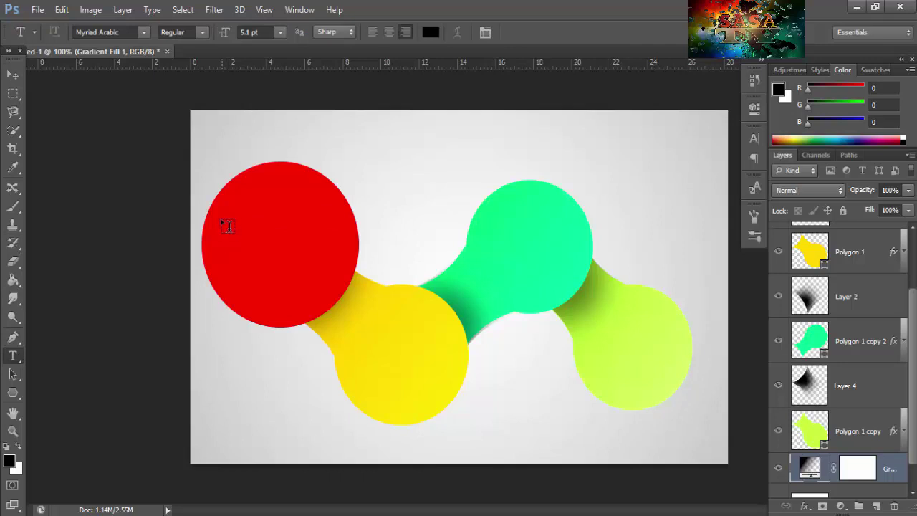
{"action": "left_click_drag", "start_coordinate": [221, 219], "coordinate": [280, 297]}
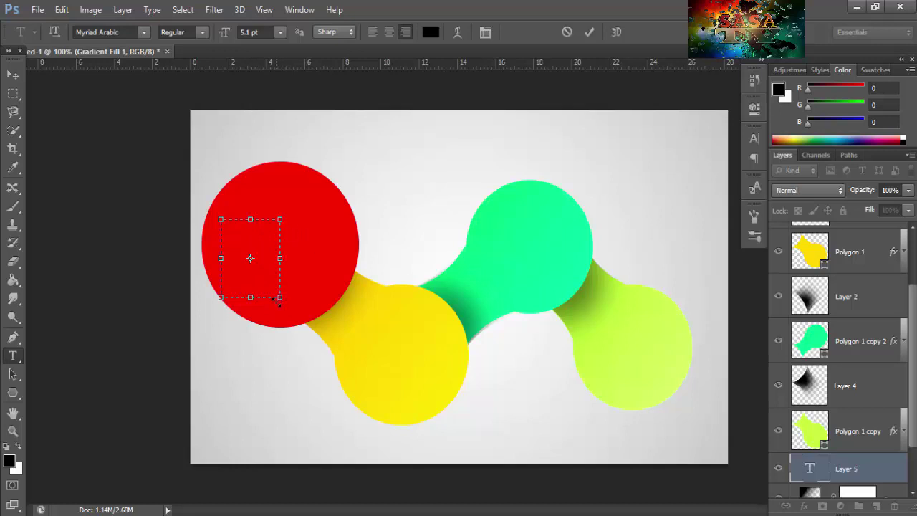
{"action": "left_click_drag", "start_coordinate": [313, 296], "coordinate": [321, 291]}
{"action": "left_click", "coordinate": [281, 32]}
{"action": "left_click", "coordinate": [260, 269]}
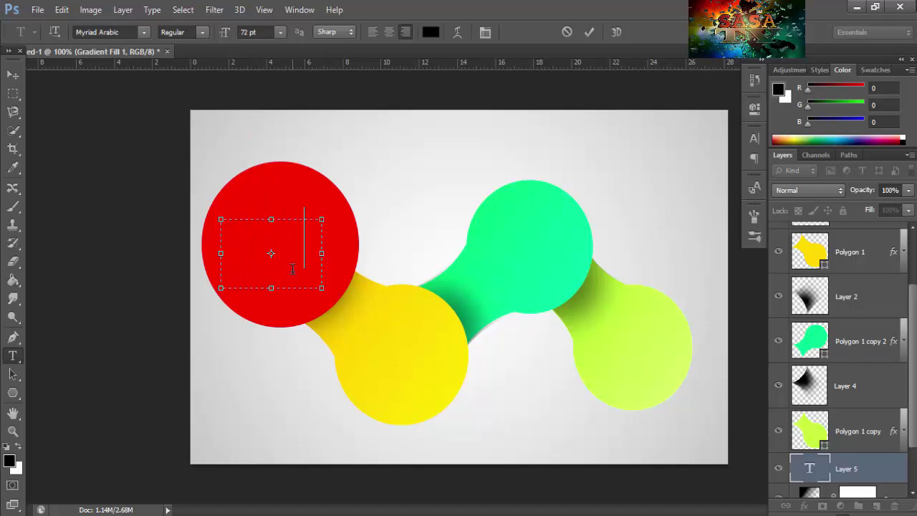
{"action": "left_click_drag", "start_coordinate": [327, 293], "coordinate": [412, 358]}
{"action": "type", "text": "1"}
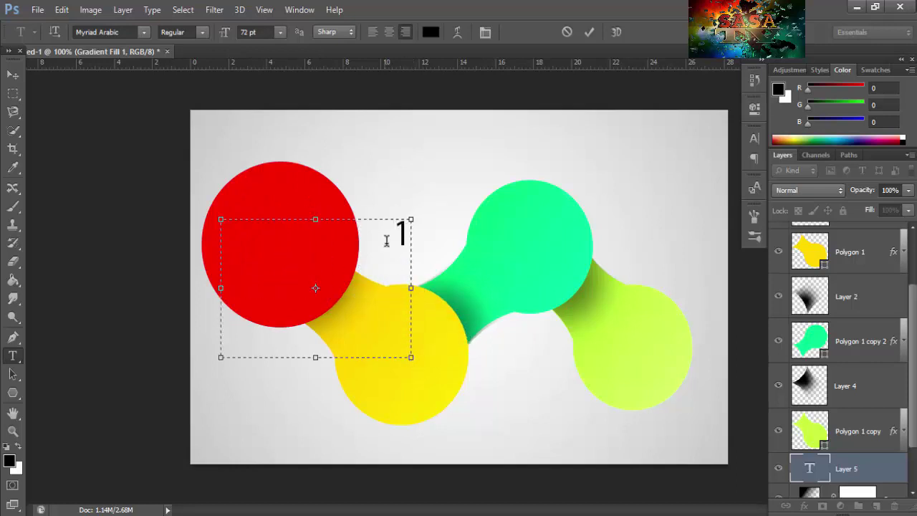
{"action": "key", "text": "BackSpace"}
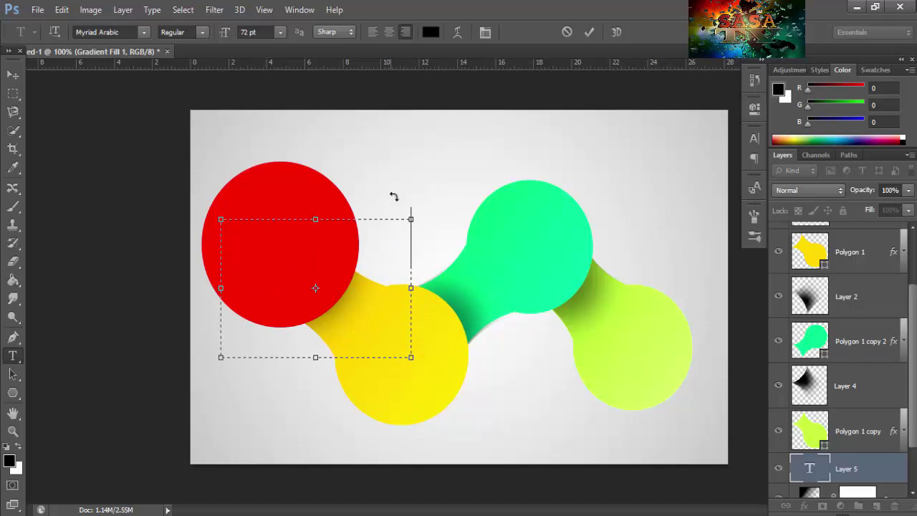
{"action": "left_click", "coordinate": [567, 32]}
Create a text box overlapping the upper part of the red circle and set its font to Cooper Std
{"action": "left_click_drag", "start_coordinate": [222, 208], "coordinate": [295, 317]}
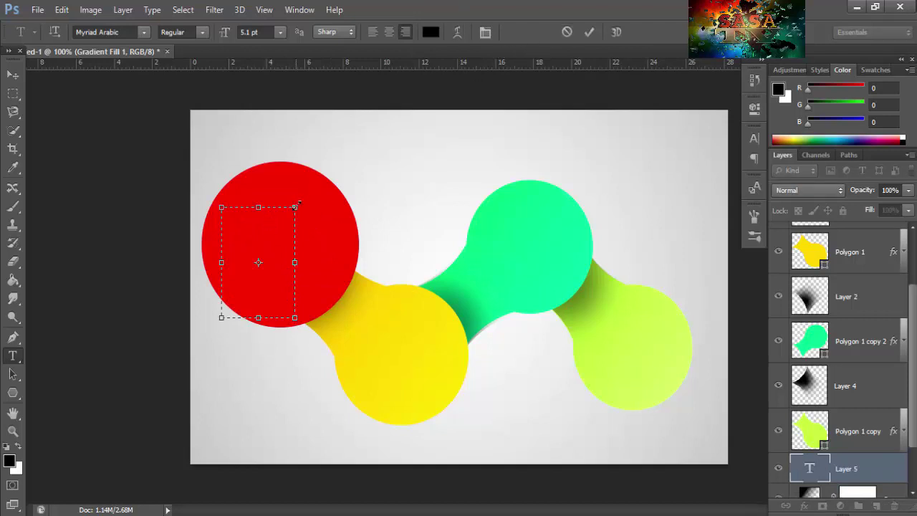
{"action": "left_click_drag", "start_coordinate": [297, 205], "coordinate": [367, 179]}
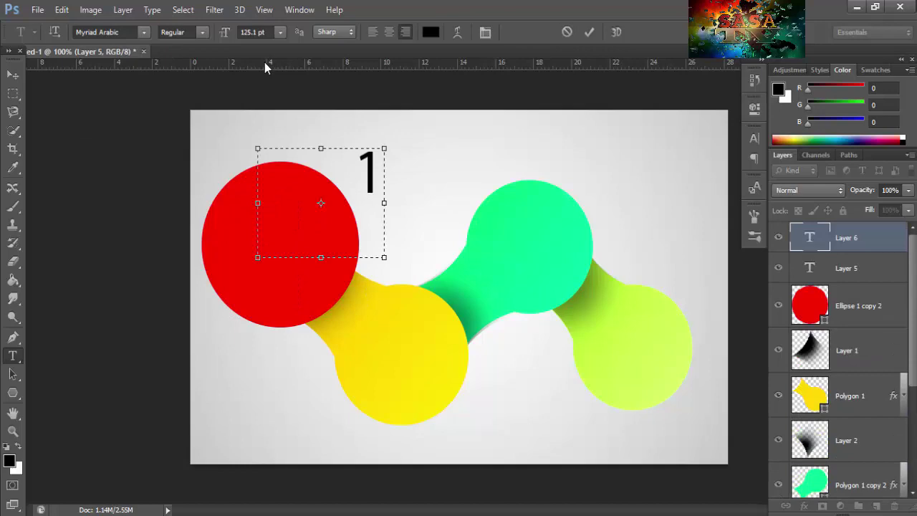
{"action": "key", "text": "BackSpace"}
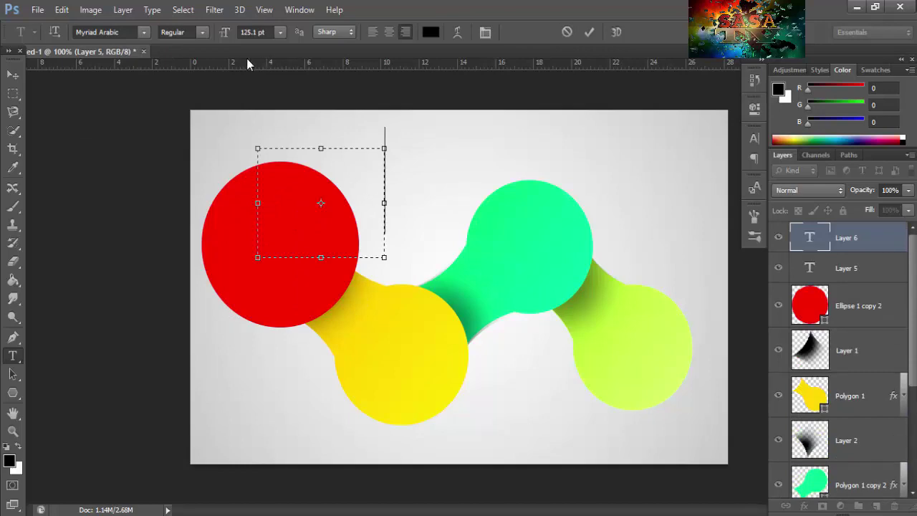
{"action": "left_click", "coordinate": [143, 32]}
{"action": "scroll", "coordinate": [241, 211], "scroll_direction": "down", "scroll_amount": 10}
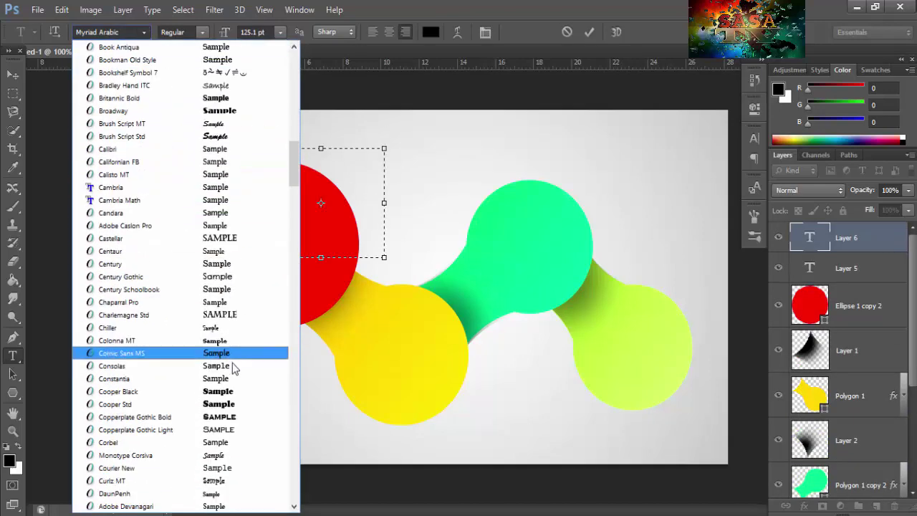
{"action": "left_click", "coordinate": [215, 403]}
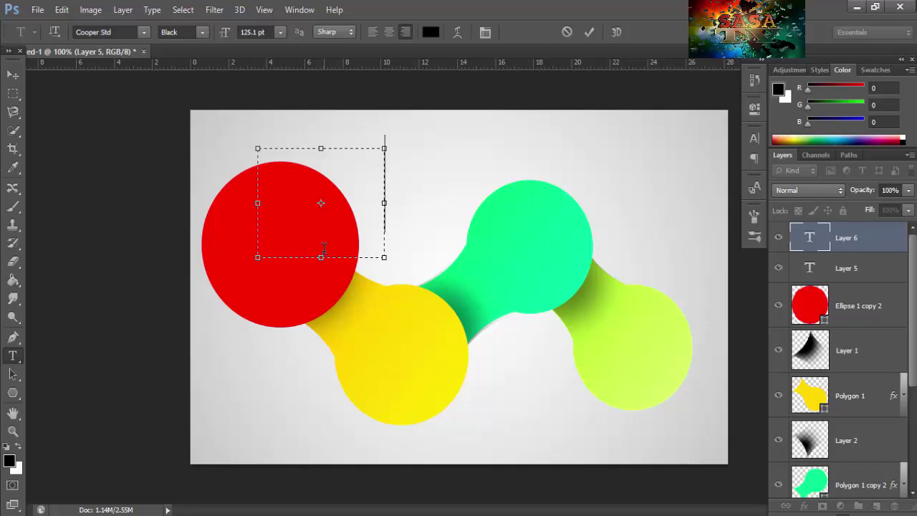
Enter the number 1 in the text box and move it onto the left half of the red circle
{"action": "type", "text": "1"}
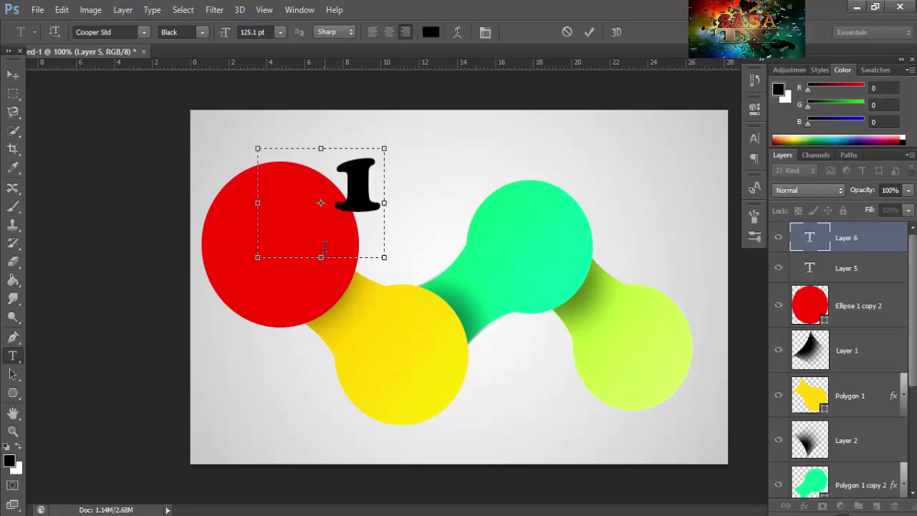
{"action": "left_click", "coordinate": [592, 32]}
{"action": "left_click", "coordinate": [13, 75]}
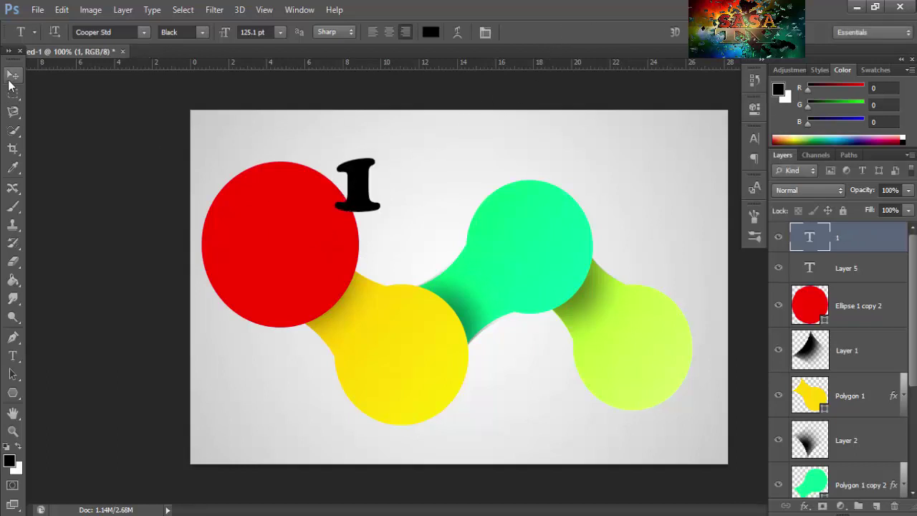
{"action": "left_click_drag", "start_coordinate": [364, 193], "coordinate": [251, 254]}
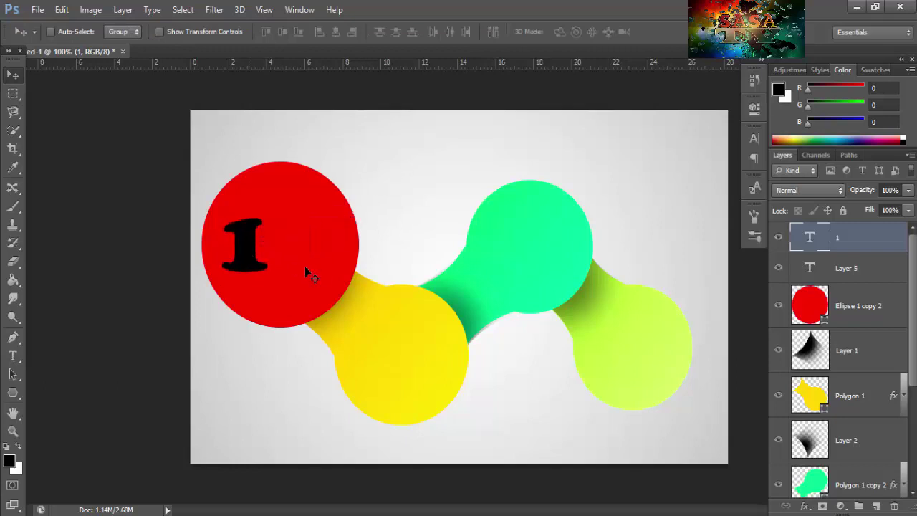
Add the number 2 in a new text box on the yellow circle
{"action": "left_click", "coordinate": [12, 356]}
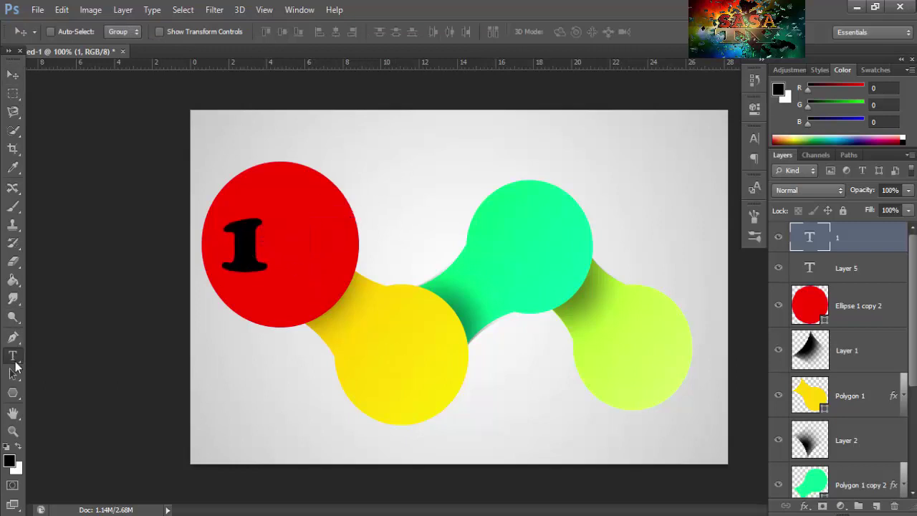
{"action": "left_click_drag", "start_coordinate": [359, 327], "coordinate": [447, 400]}
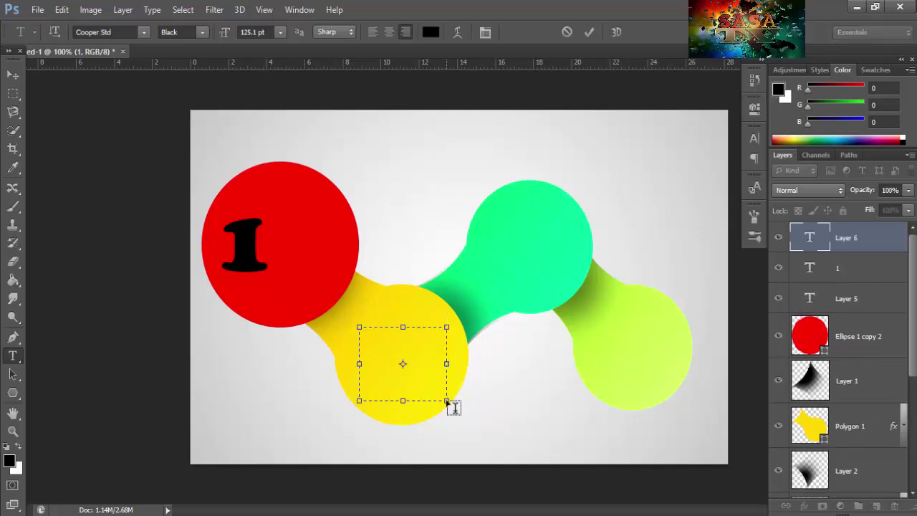
{"action": "type", "text": "2"}
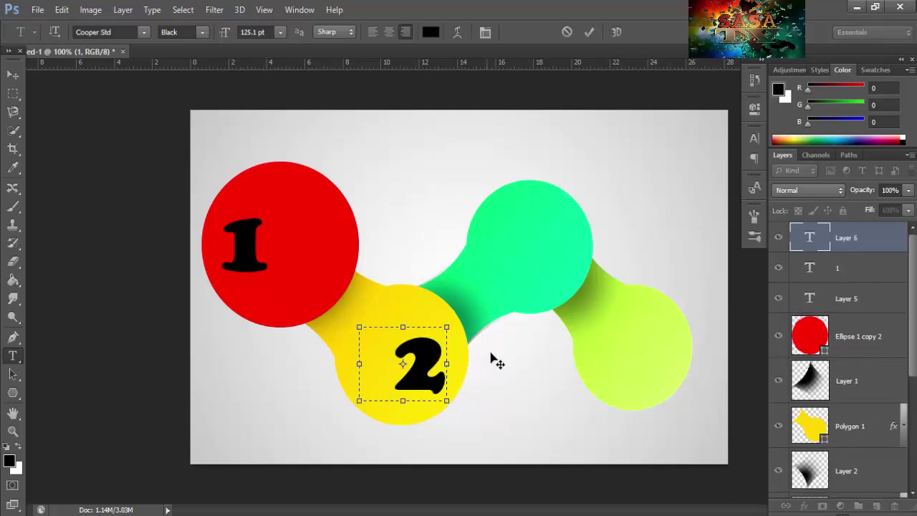
{"action": "left_click", "coordinate": [589, 31]}
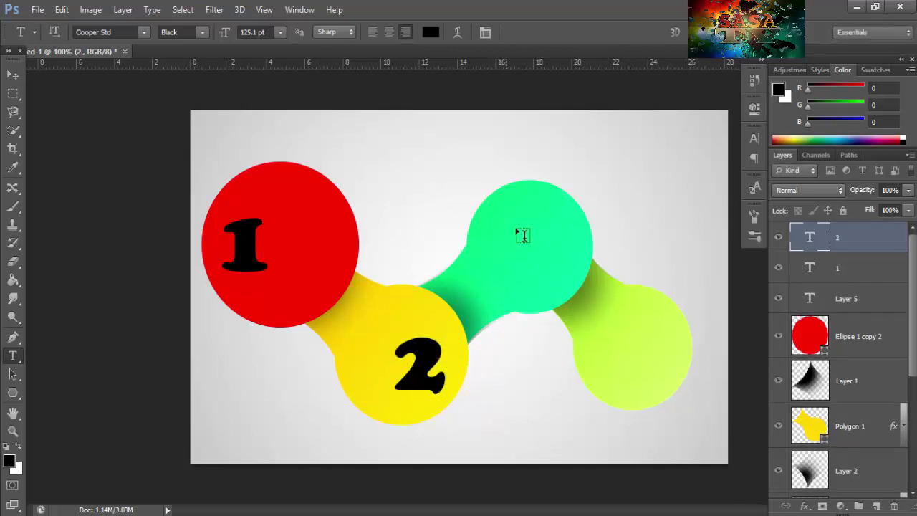
Add the number 3 in a new text box on the green circle
{"action": "left_click_drag", "start_coordinate": [505, 216], "coordinate": [583, 288]}
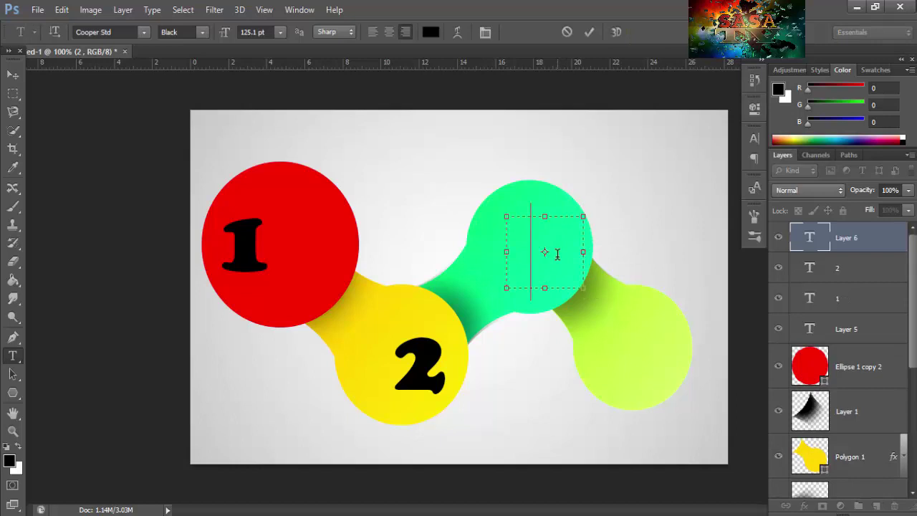
{"action": "type", "text": "3"}
{"action": "left_click", "coordinate": [589, 32]}
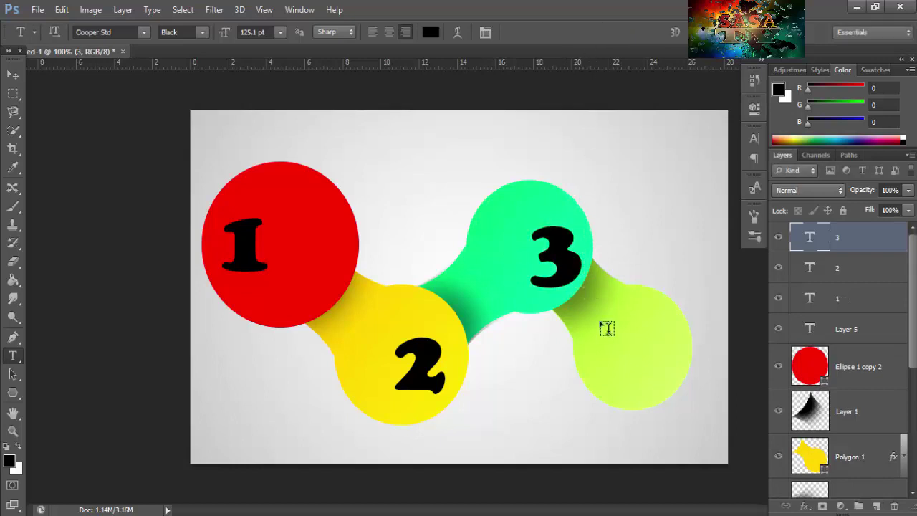
Add the number 4 in a new text box on the lime circle, sizing the box to fit the digit
{"action": "left_click_drag", "start_coordinate": [671, 341], "coordinate": [593, 389]}
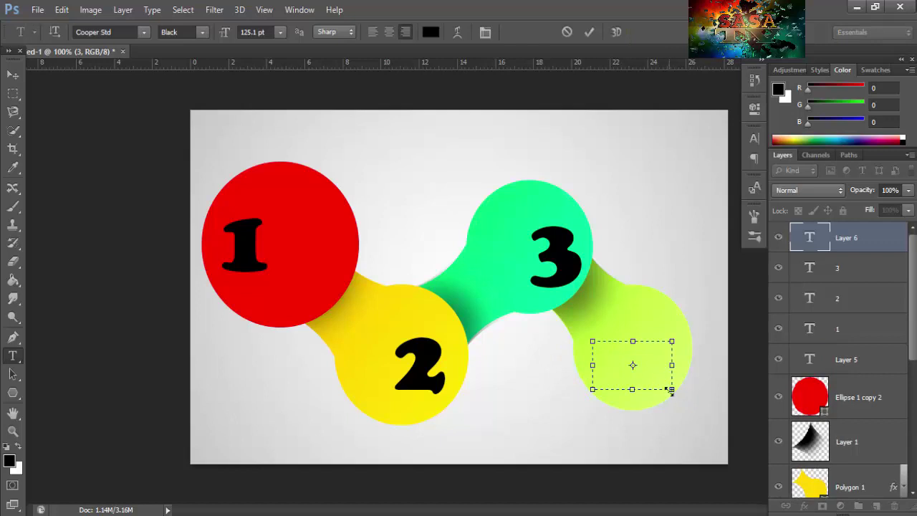
{"action": "left_click_drag", "start_coordinate": [671, 390], "coordinate": [677, 443]}
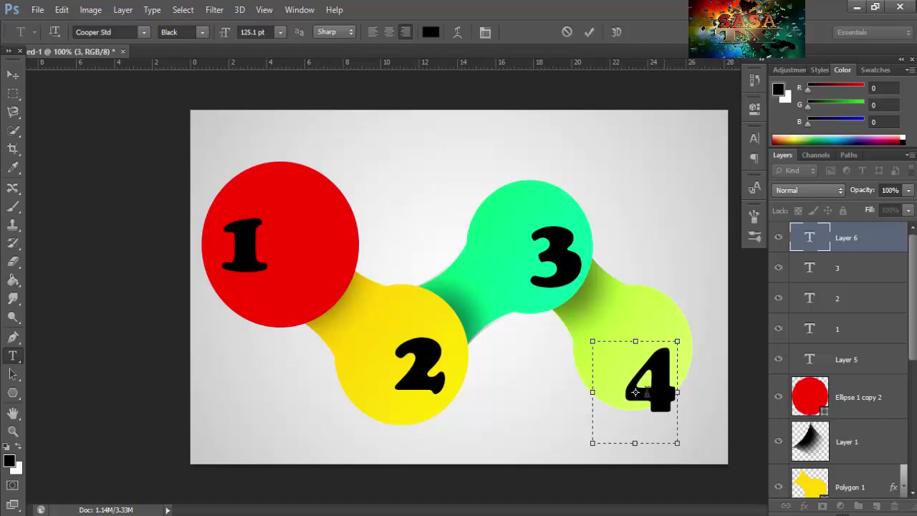
{"action": "double_click", "coordinate": [645, 390]}
{"action": "left_click_drag", "start_coordinate": [679, 444], "coordinate": [679, 411]}
{"action": "left_click", "coordinate": [581, 31]}
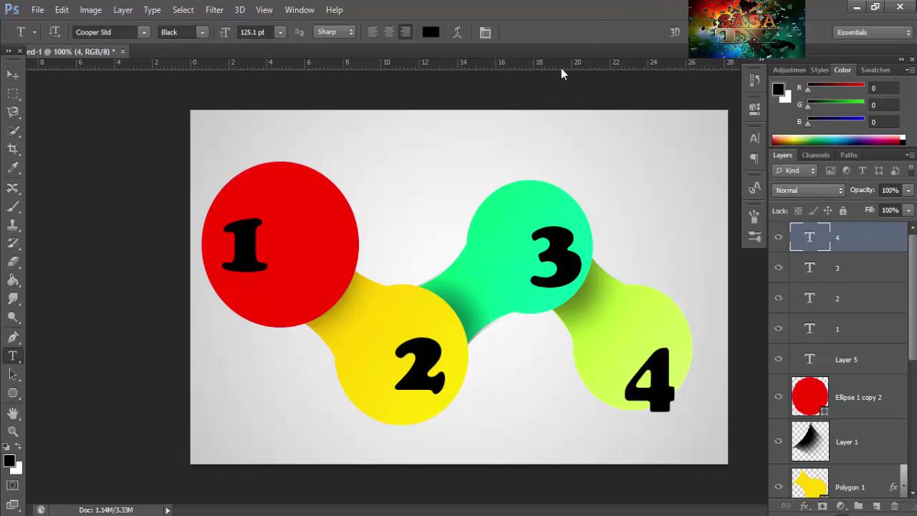
Change the text colour of the number 1 on the red circle to white (ffffff)
{"action": "left_click", "coordinate": [12, 75]}
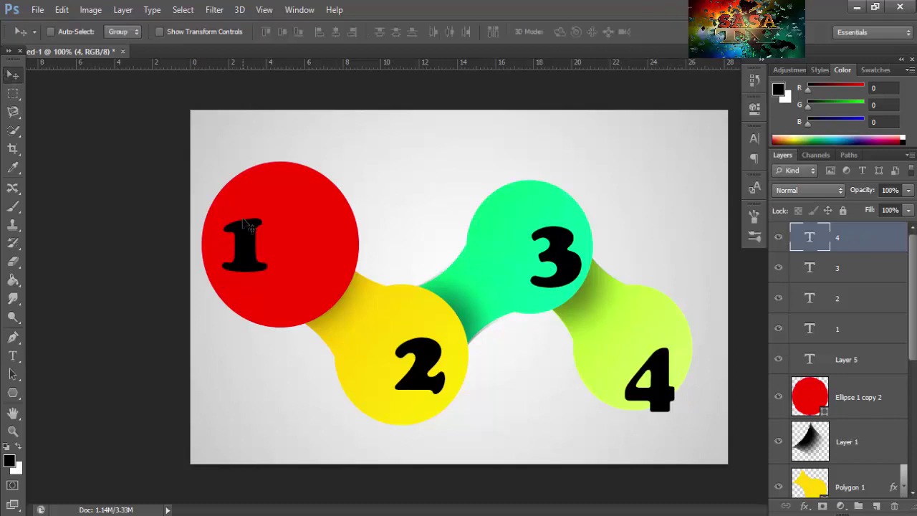
{"action": "left_click", "coordinate": [12, 357]}
{"action": "double_click", "coordinate": [255, 224]}
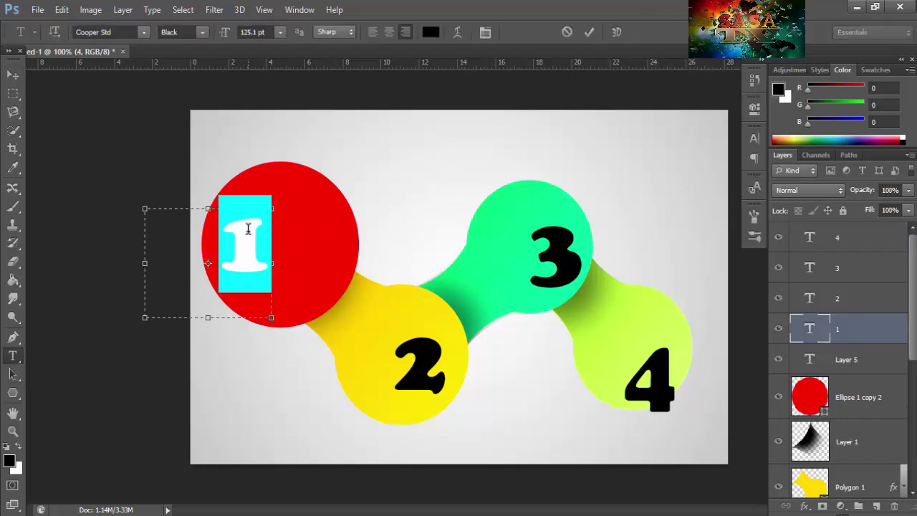
{"action": "left_click", "coordinate": [431, 32]}
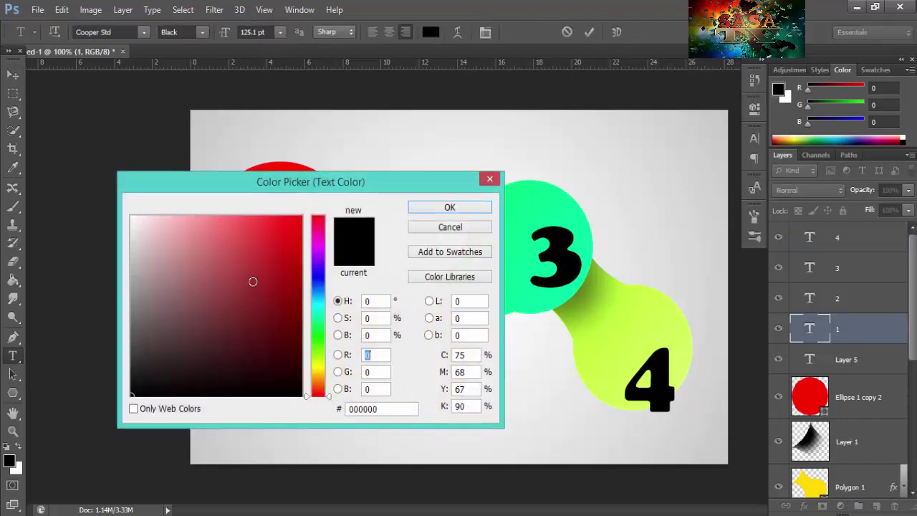
{"action": "left_click", "coordinate": [215, 274]}
{"action": "left_click_drag", "start_coordinate": [185, 246], "coordinate": [72, 182]}
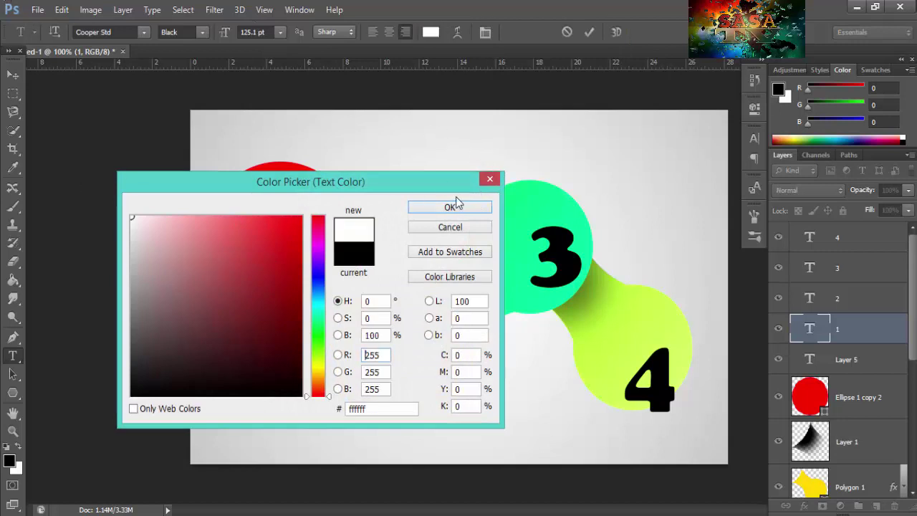
{"action": "left_click", "coordinate": [453, 207]}
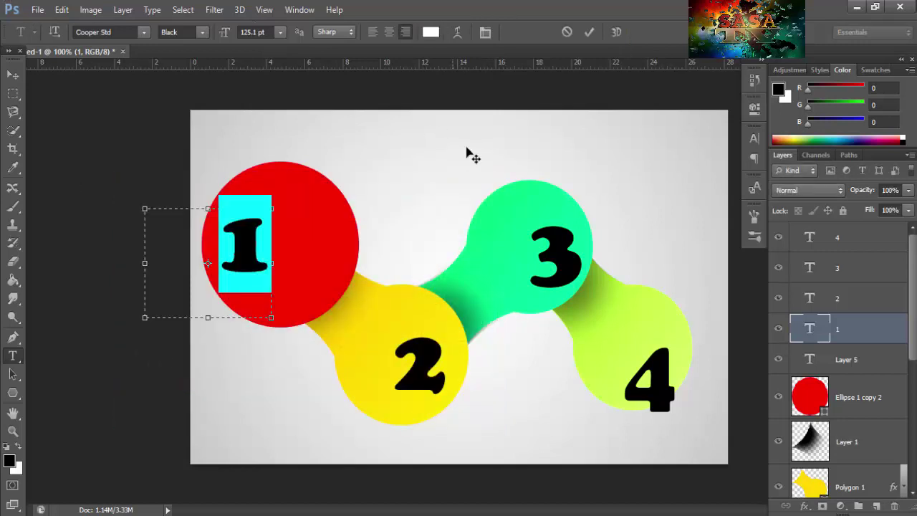
{"action": "left_click", "coordinate": [589, 32]}
Change the text colour of the number 2 on the yellow circle to white (ffffff)
{"action": "double_click", "coordinate": [413, 350]}
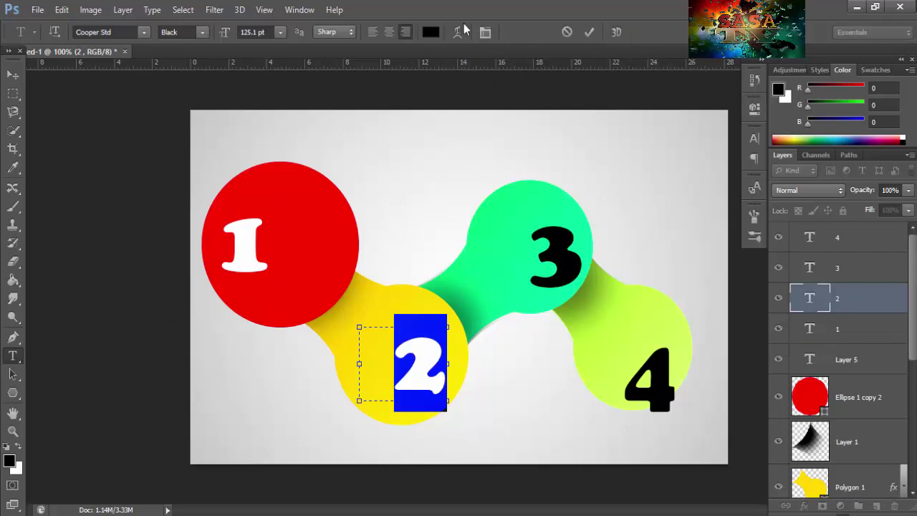
{"action": "left_click", "coordinate": [430, 32]}
{"action": "left_click", "coordinate": [133, 217]}
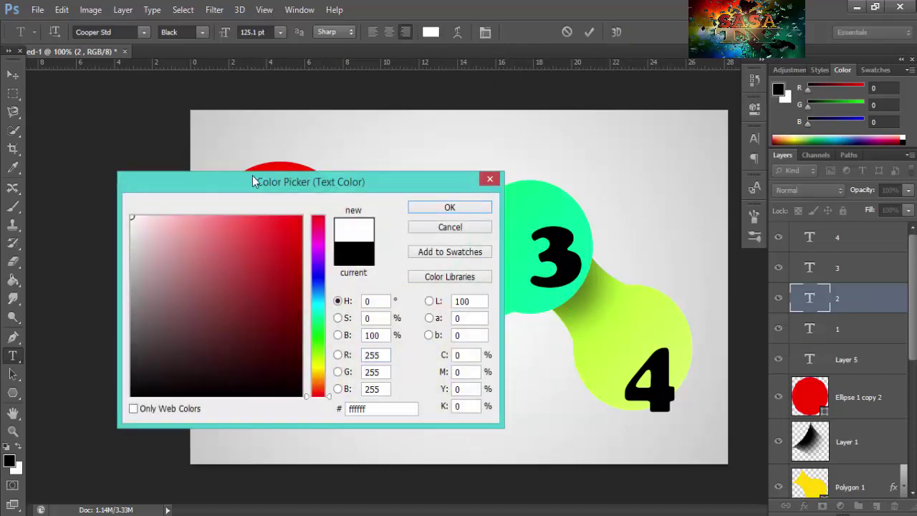
{"action": "left_click", "coordinate": [439, 207]}
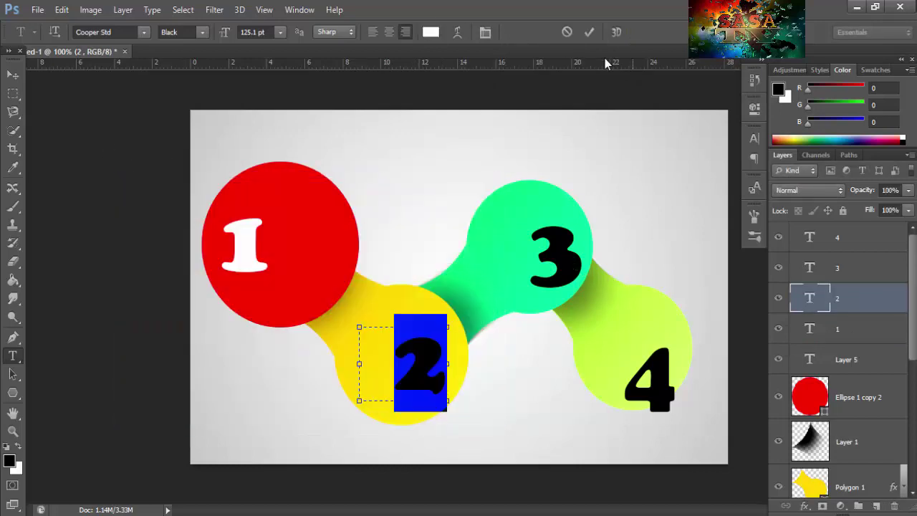
{"action": "left_click", "coordinate": [589, 33]}
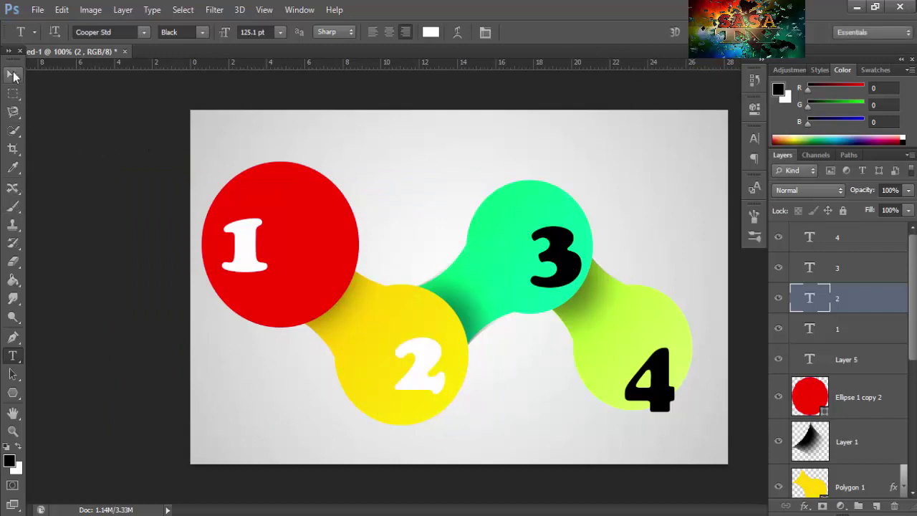
Change the text colour of the number 3 on the green circle to white (ffffff)
{"action": "double_click", "coordinate": [563, 259]}
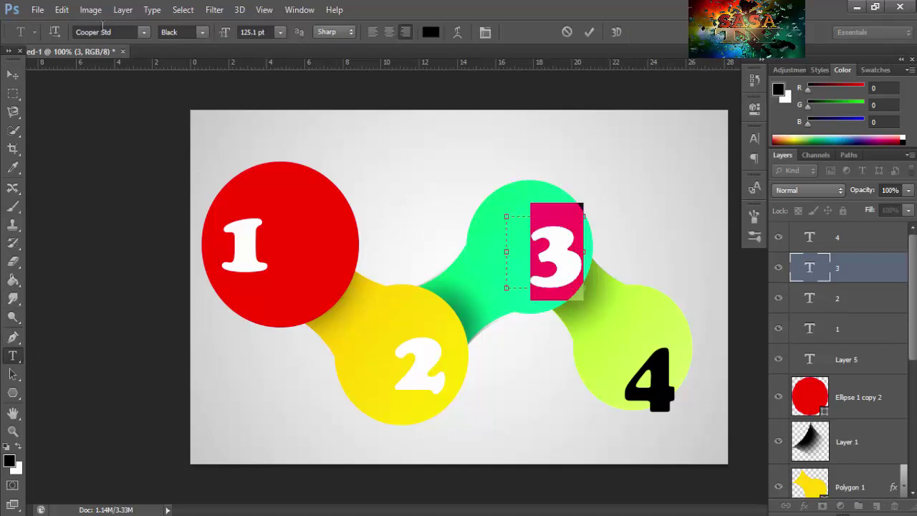
{"action": "left_click", "coordinate": [430, 31]}
{"action": "left_click_drag", "start_coordinate": [230, 246], "coordinate": [132, 216]}
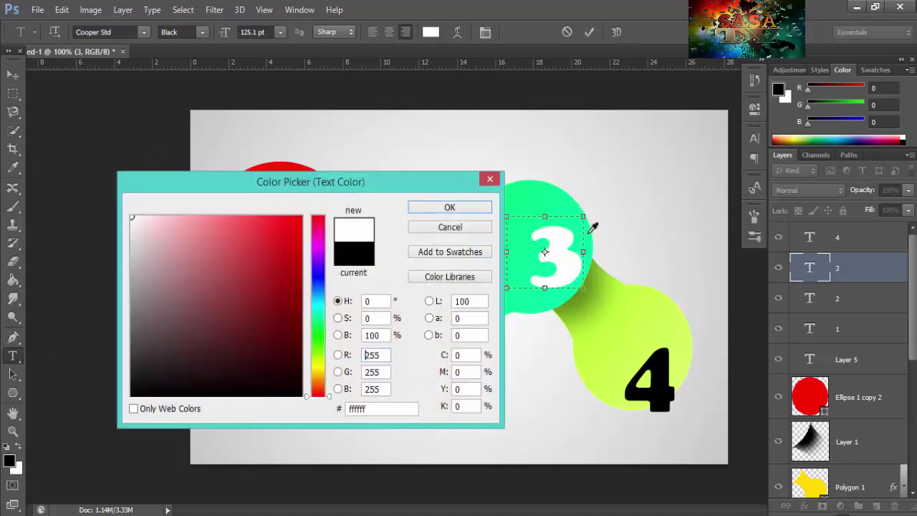
{"action": "left_click", "coordinate": [420, 206]}
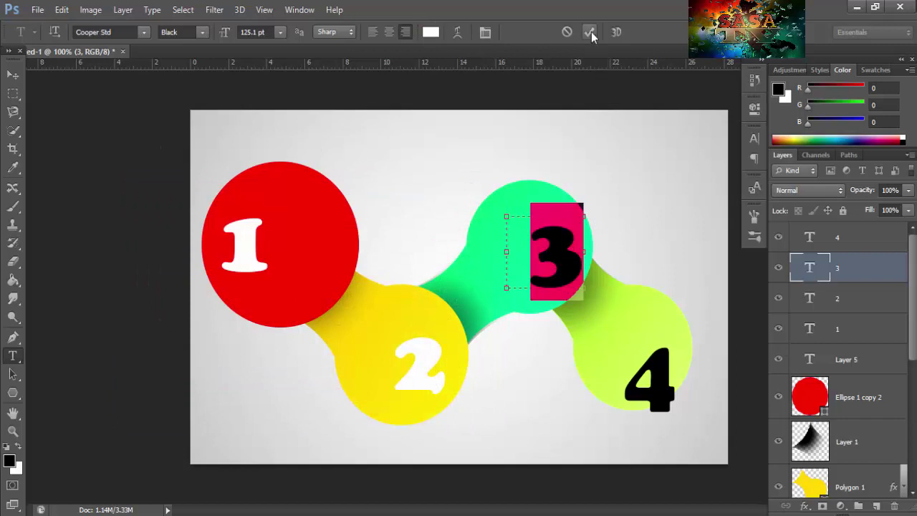
{"action": "left_click", "coordinate": [590, 33]}
Change the text colour of the number 4 on the lime circle to white (ffffff)
{"action": "double_click", "coordinate": [652, 382]}
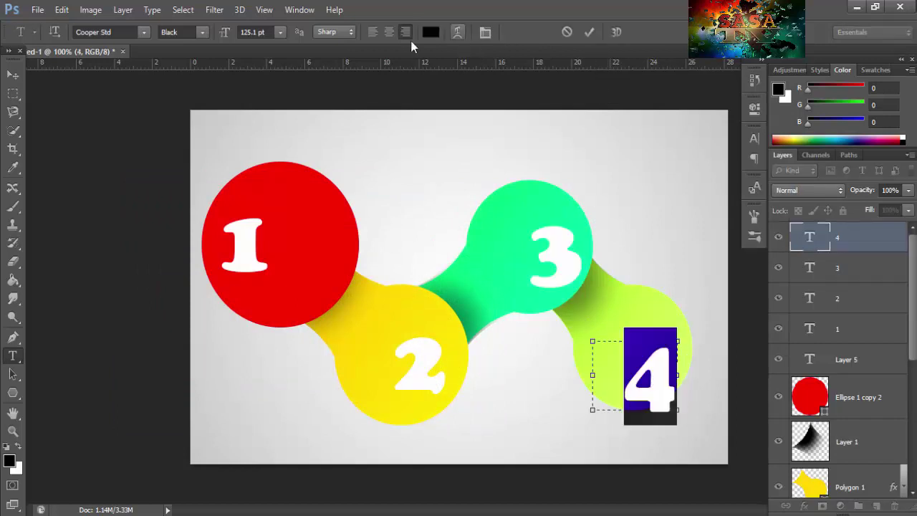
{"action": "left_click", "coordinate": [430, 32]}
{"action": "left_click", "coordinate": [133, 217]}
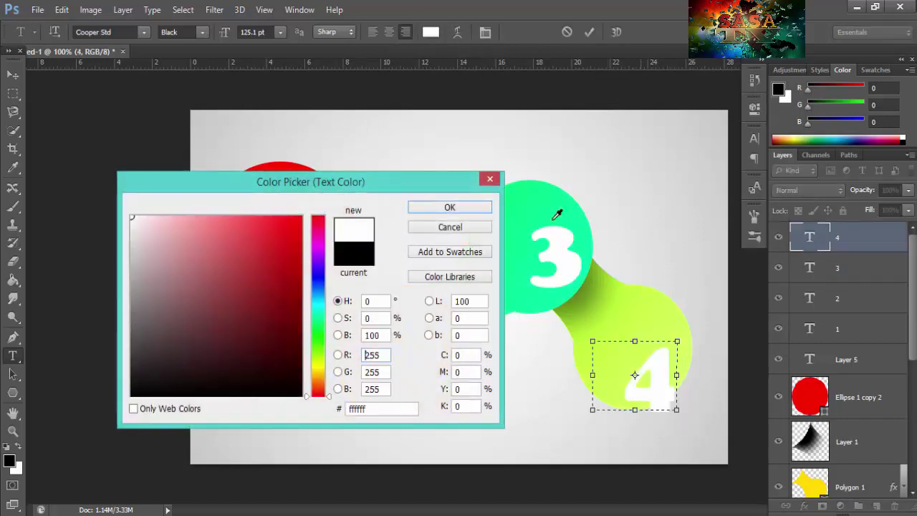
{"action": "left_click", "coordinate": [472, 210]}
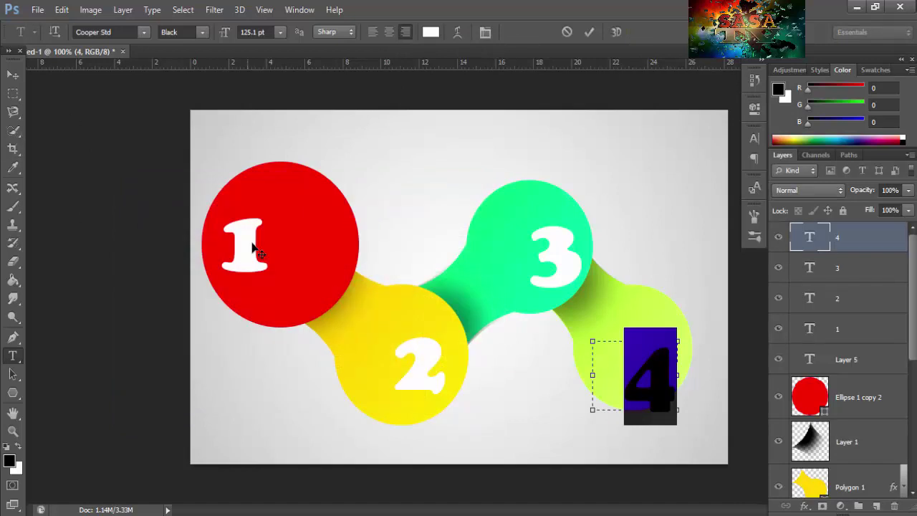
Move the number 4 up and to the left so it sits inside the lime circle, and commit the text
{"action": "left_click_drag", "start_coordinate": [258, 250], "coordinate": [213, 213]}
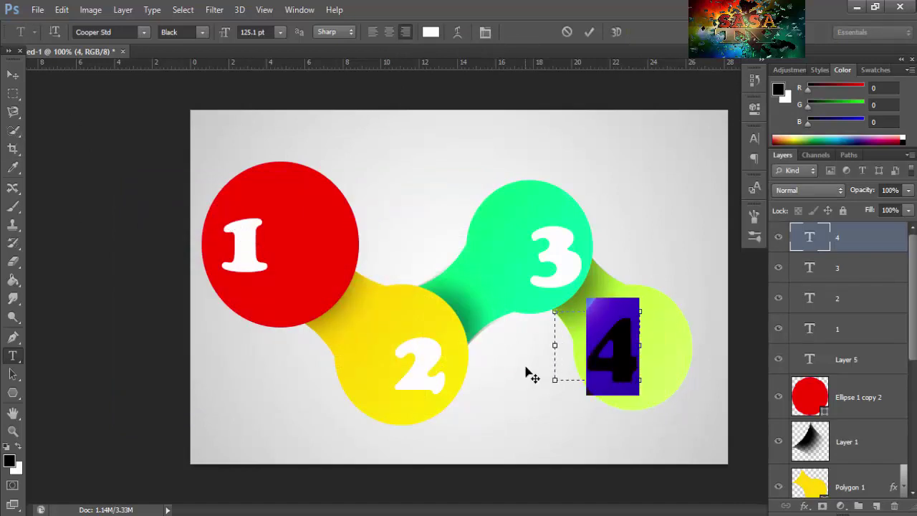
{"action": "left_click", "coordinate": [629, 372]}
{"action": "double_click", "coordinate": [609, 361]}
{"action": "left_click", "coordinate": [584, 360]}
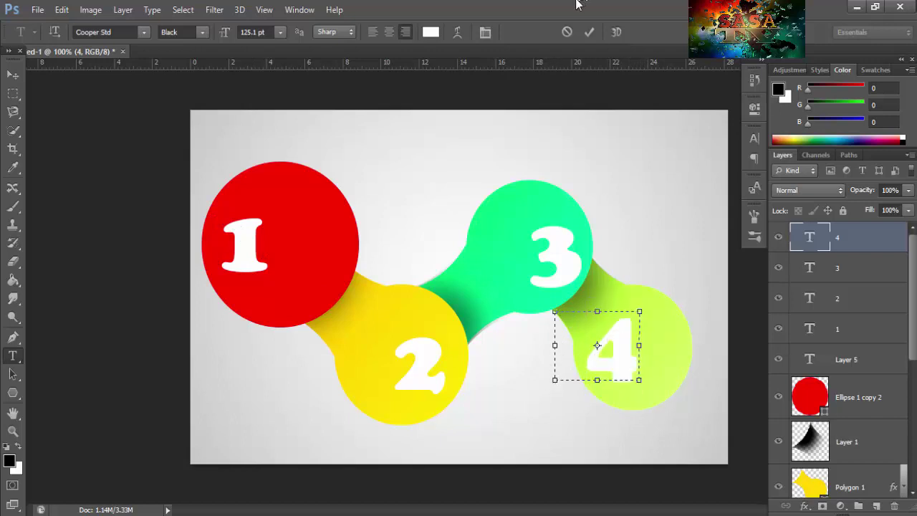
{"action": "left_click", "coordinate": [589, 31]}
{"action": "left_click", "coordinate": [13, 74]}
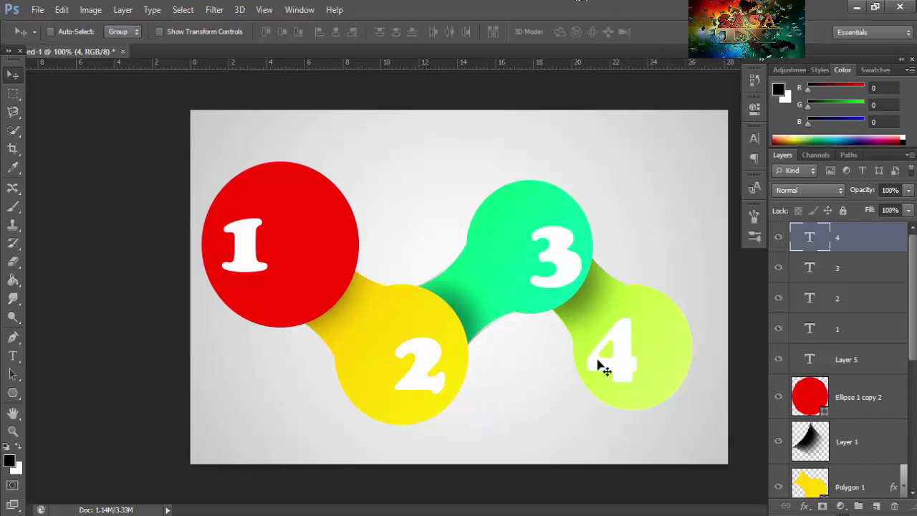
Scale the number 4 in the lime circle down to about 55%
{"action": "mouse_move", "coordinate": [599, 364]}
{"action": "left_mouse_down"}
{"action": "mouse_move", "coordinate": [602, 356]}
{"action": "mouse_move", "coordinate": [598, 365]}
{"action": "mouse_move", "coordinate": [606, 366]}
{"action": "left_mouse_up"}
{"action": "key", "text": "ctrl+t"}
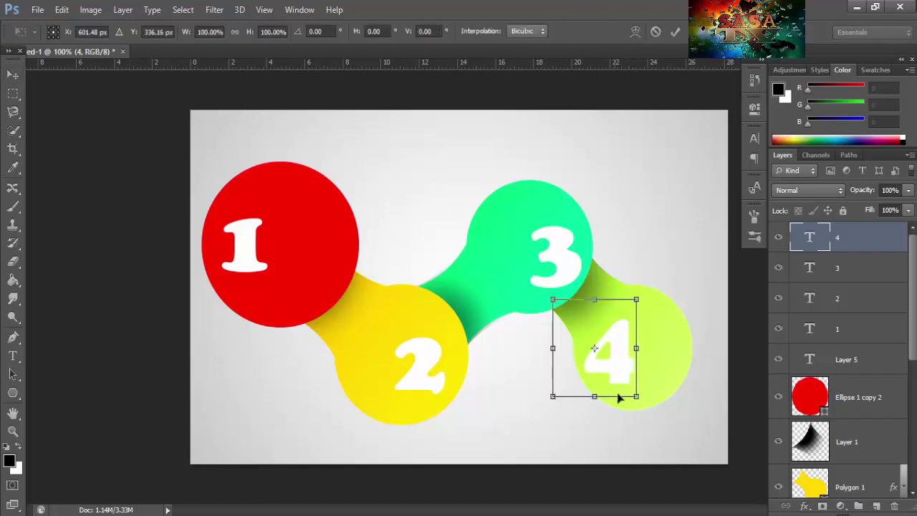
{"action": "left_click_drag", "start_coordinate": [636, 396], "coordinate": [617, 373]}
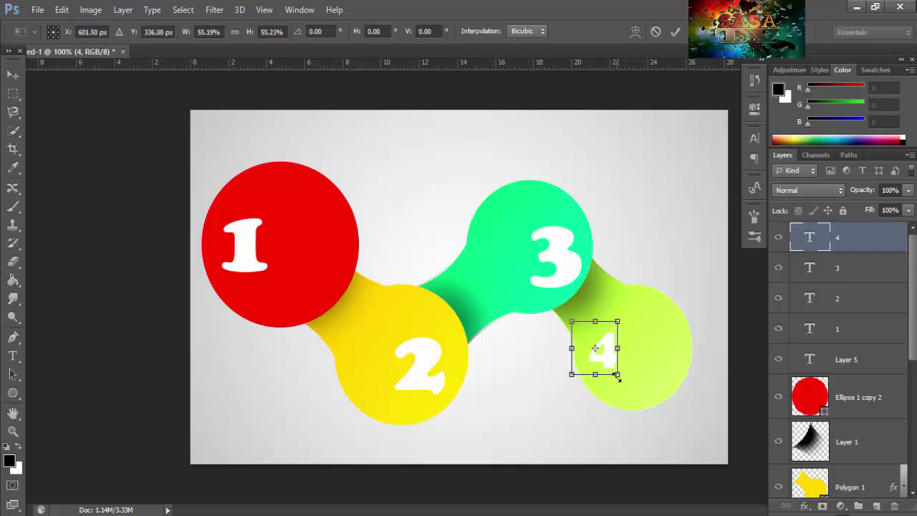
{"action": "left_click", "coordinate": [675, 31]}
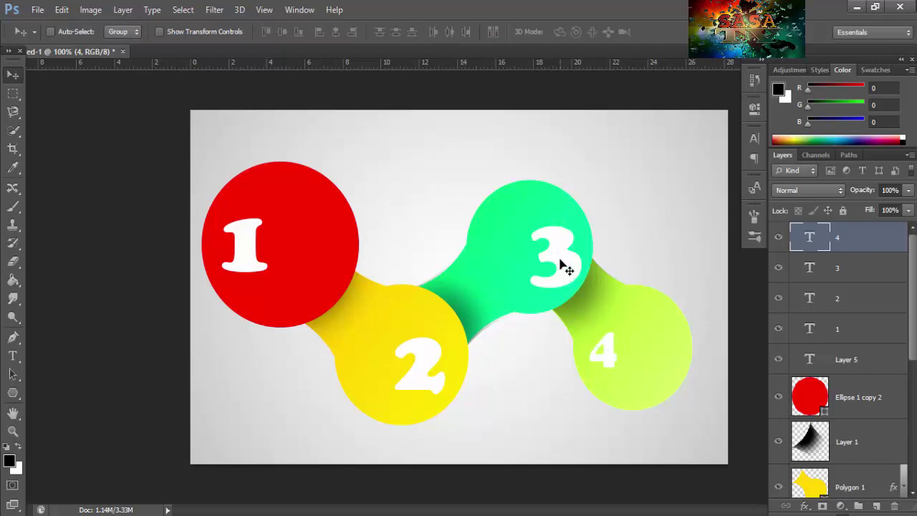
Move the number 3 to the left side of the green circle and scale it down to about 50%
{"action": "left_click", "coordinate": [887, 270]}
{"action": "left_click_drag", "start_coordinate": [553, 271], "coordinate": [497, 269]}
{"action": "key", "text": "ctrl+t"}
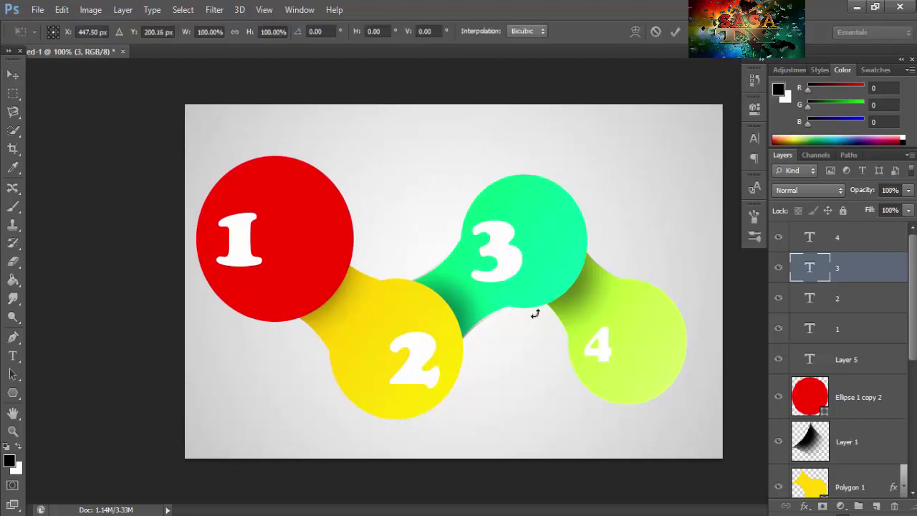
{"action": "left_click_drag", "start_coordinate": [523, 294], "coordinate": [506, 270]}
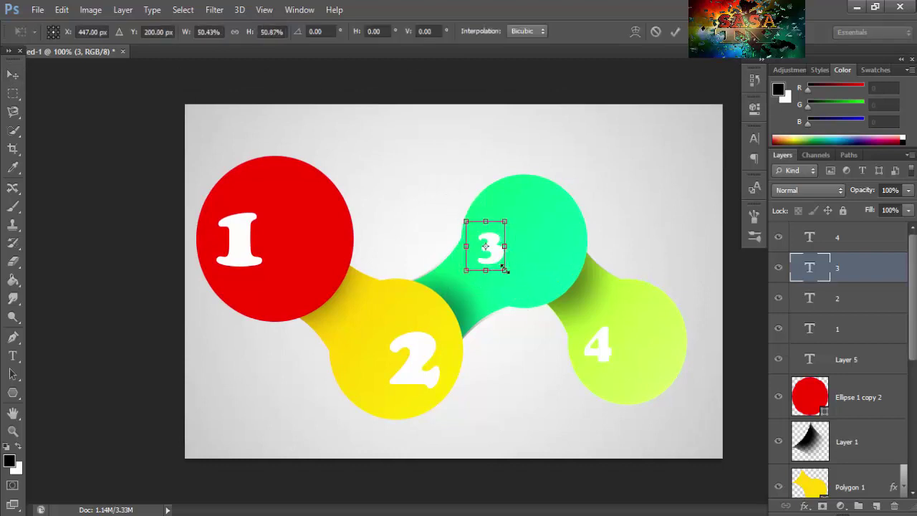
{"action": "left_click", "coordinate": [677, 32]}
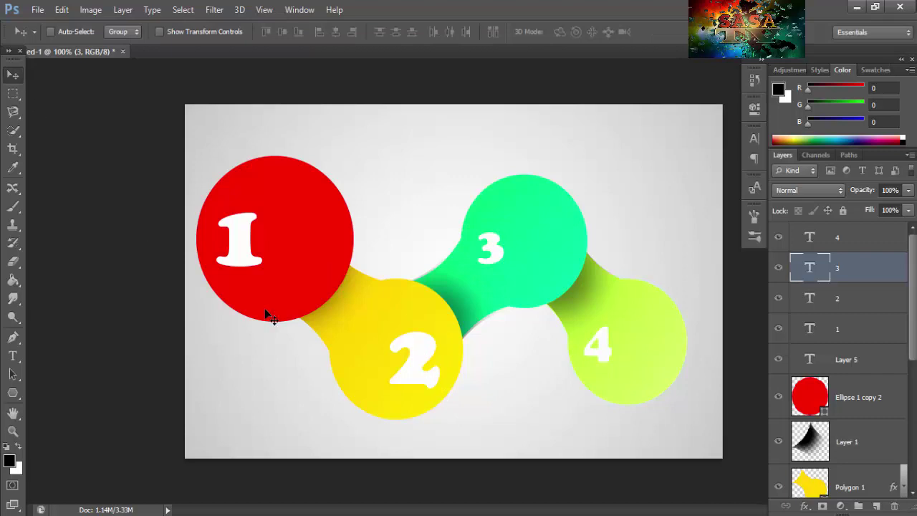
Scale the number 2 down to about 60% and place it at the left side of the yellow circle
{"action": "left_click", "coordinate": [838, 307]}
{"action": "key", "text": "ctrl+t"}
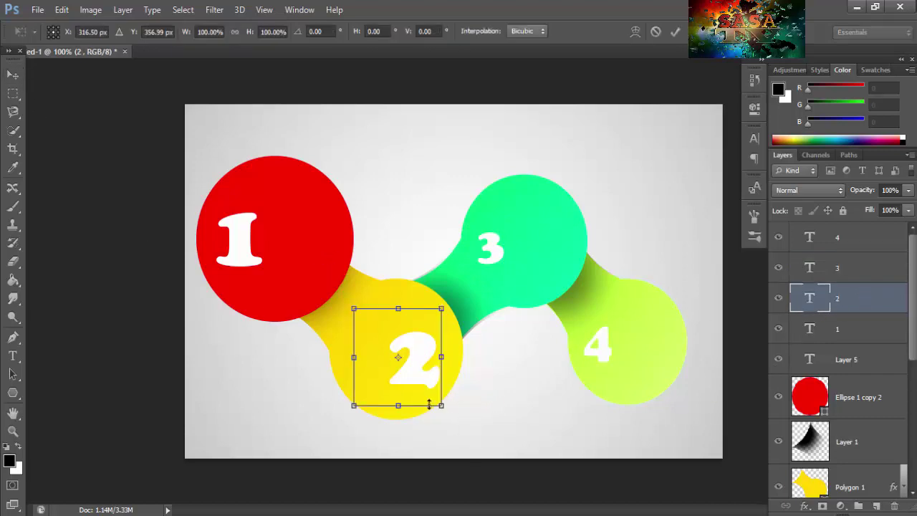
{"action": "left_click_drag", "start_coordinate": [440, 407], "coordinate": [377, 389]}
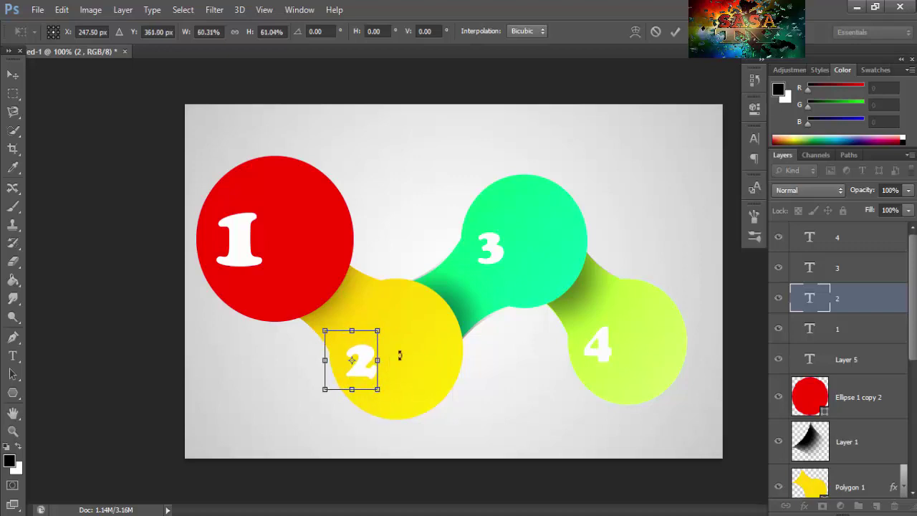
{"action": "left_click", "coordinate": [674, 32]}
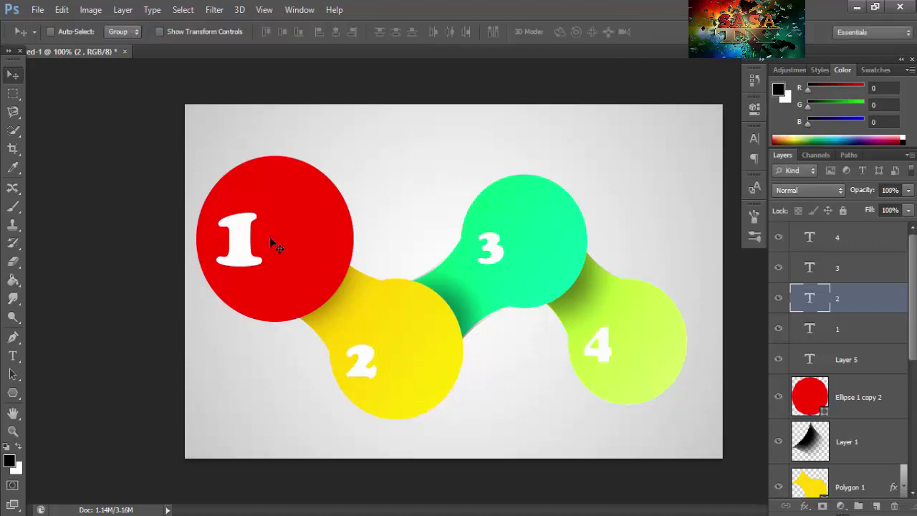
Scale the number 1 in the red circle down to about 67%
{"action": "left_click", "coordinate": [864, 338]}
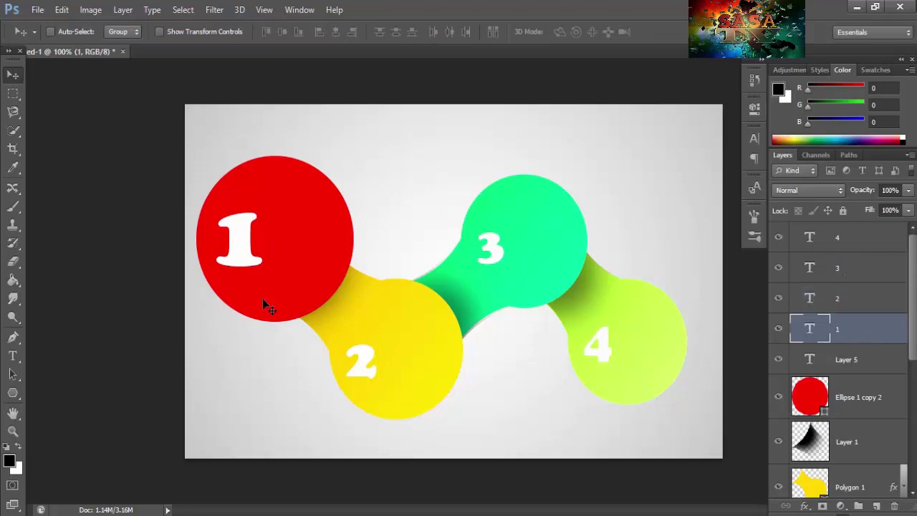
{"action": "key", "text": "ctrl+t"}
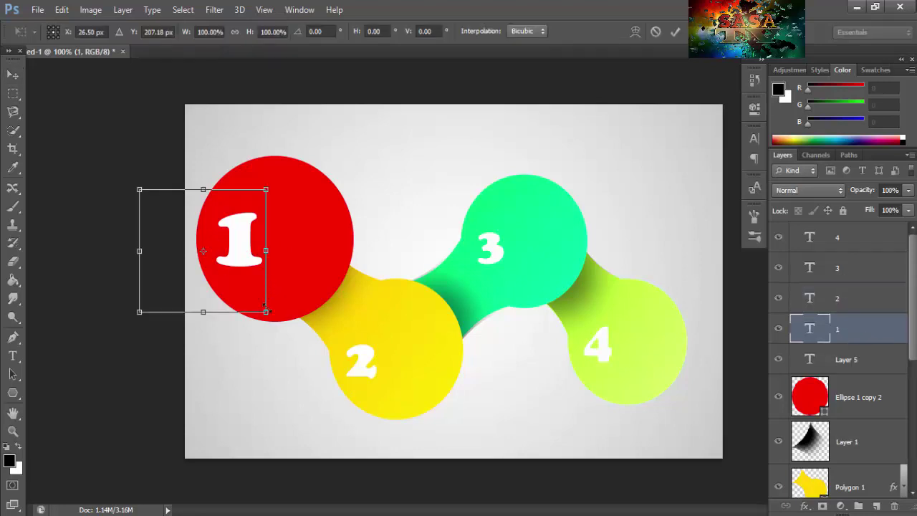
{"action": "left_click_drag", "start_coordinate": [265, 312], "coordinate": [244, 291]}
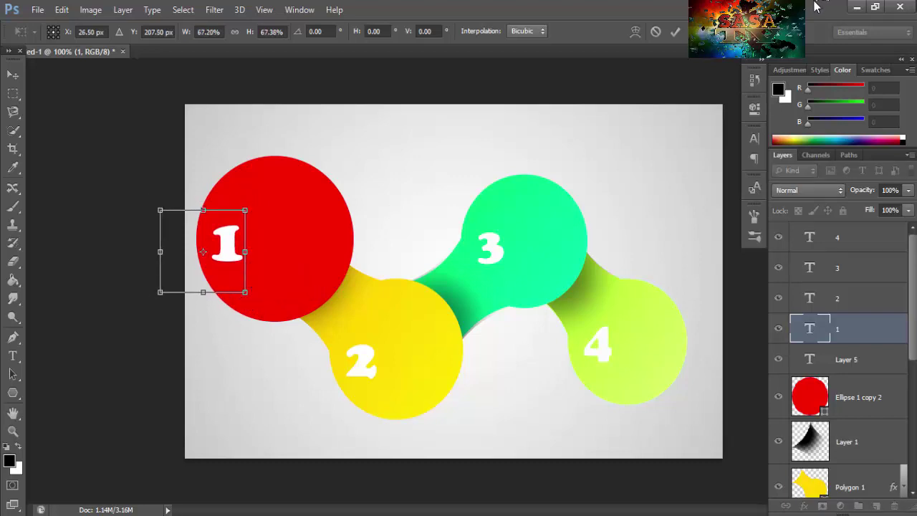
{"action": "left_click", "coordinate": [676, 32]}
Make the first line of the Arabic paragraph text above the circles bold as its heading
{"action": "left_click", "coordinate": [851, 363]}
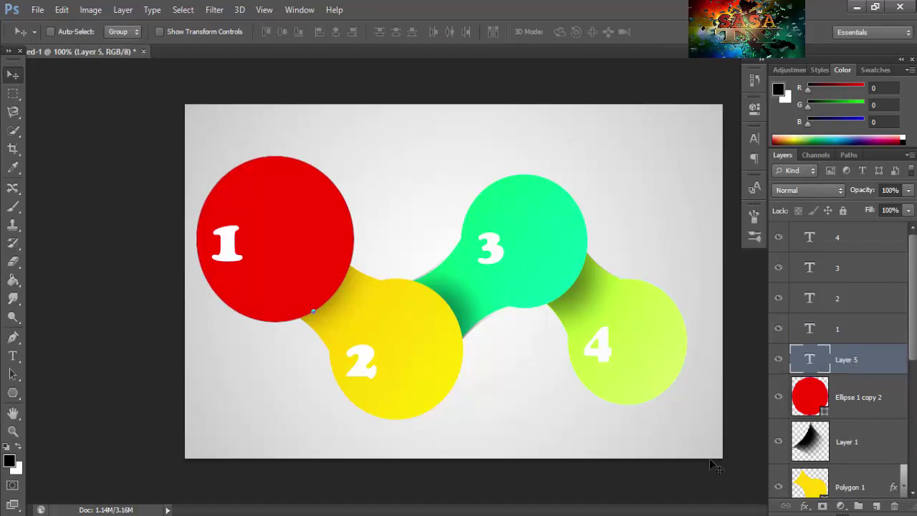
{"action": "scroll", "coordinate": [838, 394], "scroll_direction": "down", "scroll_amount": 5}
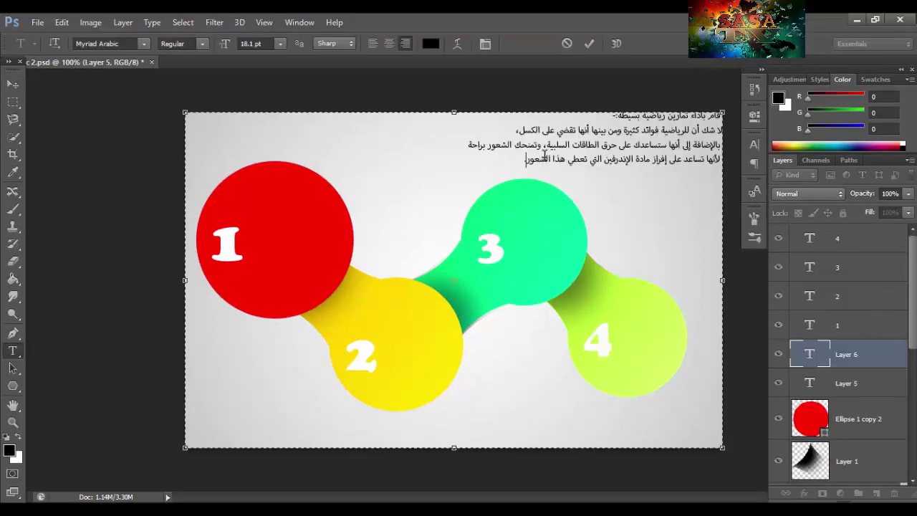
{"action": "left_click_drag", "start_coordinate": [616, 115], "coordinate": [723, 116]}
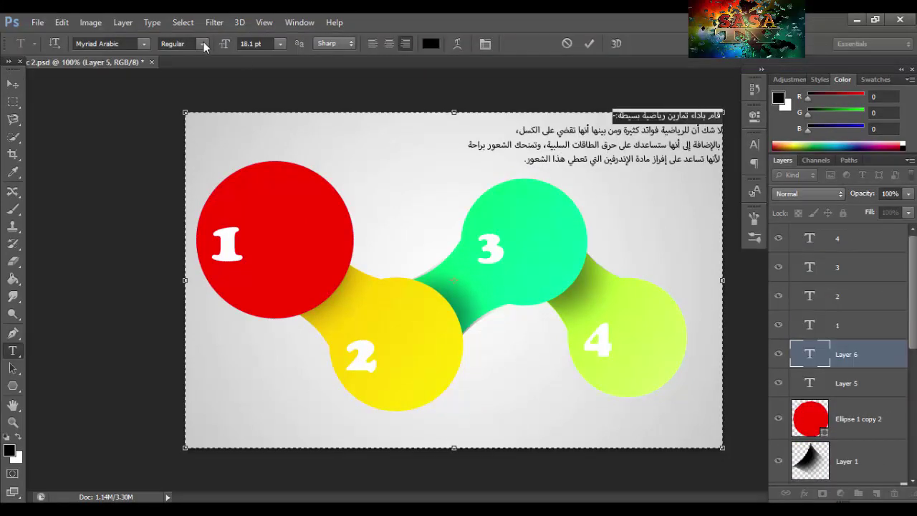
{"action": "left_click", "coordinate": [202, 43]}
{"action": "left_click", "coordinate": [179, 75]}
{"action": "left_click", "coordinate": [571, 161]}
Reduce the font size of the three Arabic body lines below the heading and commit the text
{"action": "left_click_drag", "start_coordinate": [531, 162], "coordinate": [722, 126]}
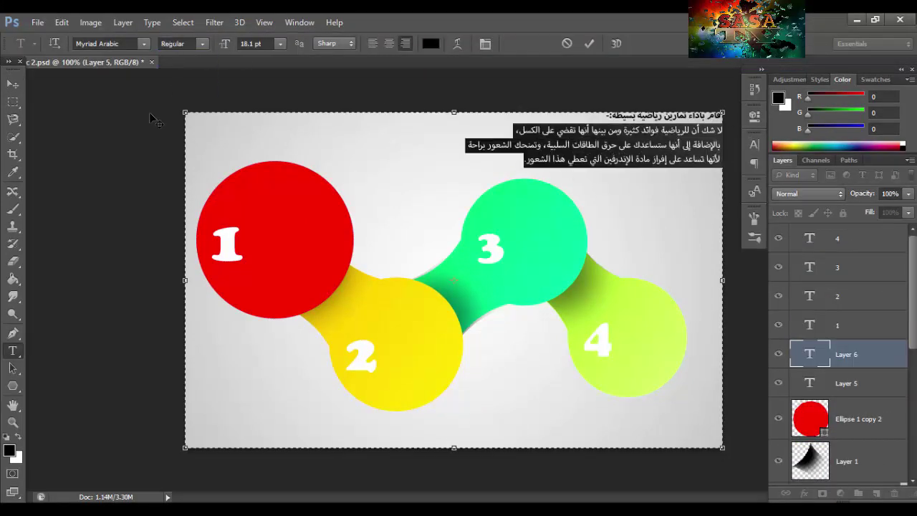
{"action": "left_click_drag", "start_coordinate": [224, 45], "coordinate": [146, 43]}
{"action": "left_click", "coordinate": [589, 43]}
{"action": "key", "text": "v"}
Move the Arabic text block into the red circle beside the number 1 and scale it down to fit
{"action": "left_click_drag", "start_coordinate": [675, 127], "coordinate": [303, 236]}
{"action": "key", "text": "ctrl+t"}
{"action": "left_click_drag", "start_coordinate": [211, 328], "coordinate": [324, 446]}
{"action": "left_click_drag", "start_coordinate": [630, 145], "coordinate": [331, 218]}
{"action": "left_click_drag", "start_coordinate": [267, 300], "coordinate": [389, 202]}
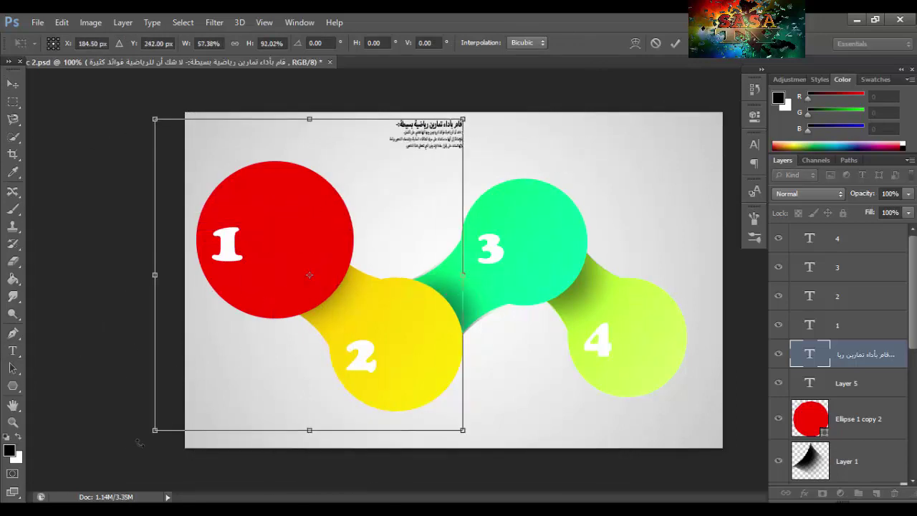
{"action": "left_click_drag", "start_coordinate": [153, 434], "coordinate": [265, 243]}
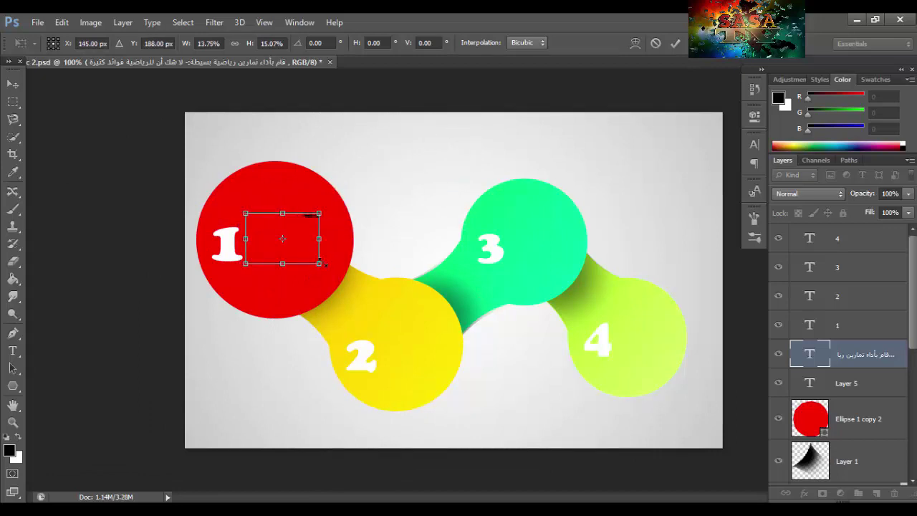
{"action": "left_click_drag", "start_coordinate": [323, 264], "coordinate": [346, 483]}
{"action": "left_click_drag", "start_coordinate": [241, 355], "coordinate": [45, 350]}
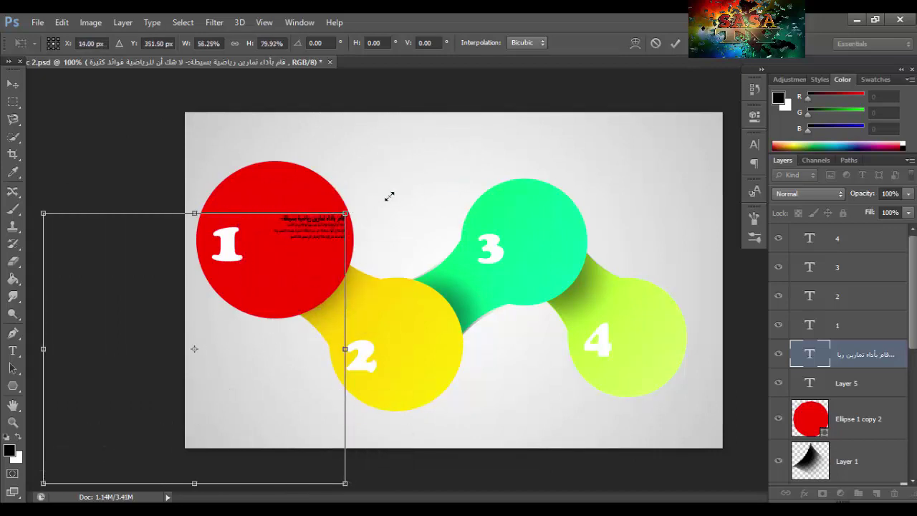
{"action": "left_click_drag", "start_coordinate": [344, 213], "coordinate": [343, 224]}
{"action": "left_click", "coordinate": [675, 43]}
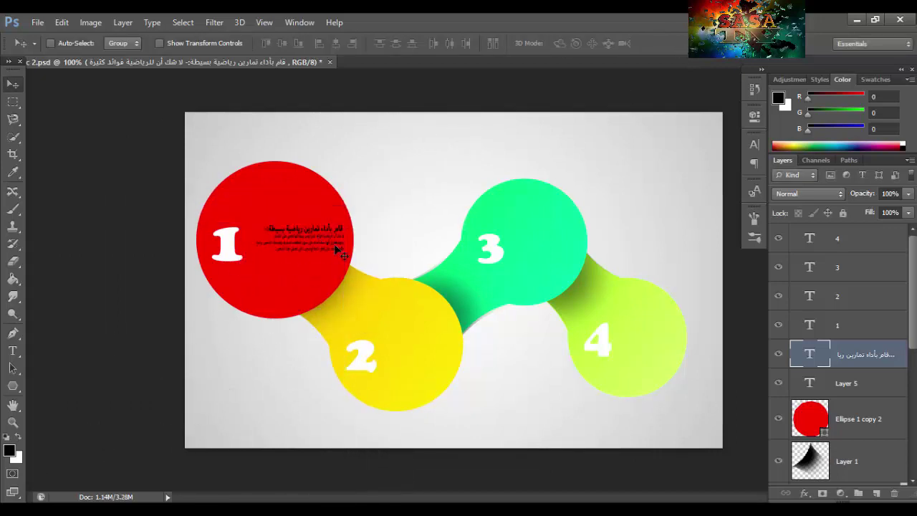
Create a paragraph text box beside the number 2 in the yellow circle and switch to New Text Document (3) in Notepad
{"action": "left_click", "coordinate": [12, 351]}
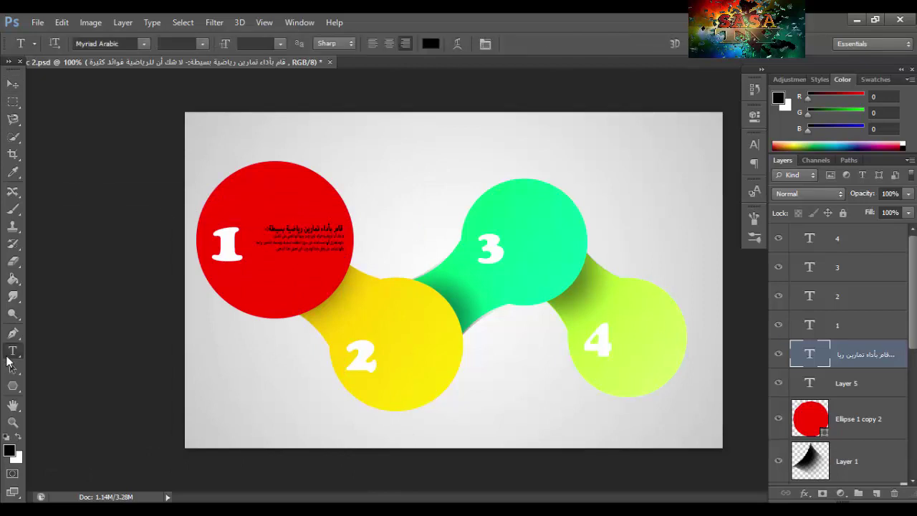
{"action": "left_click_drag", "start_coordinate": [387, 323], "coordinate": [450, 399]}
{"action": "key", "text": "alt+Tab"}
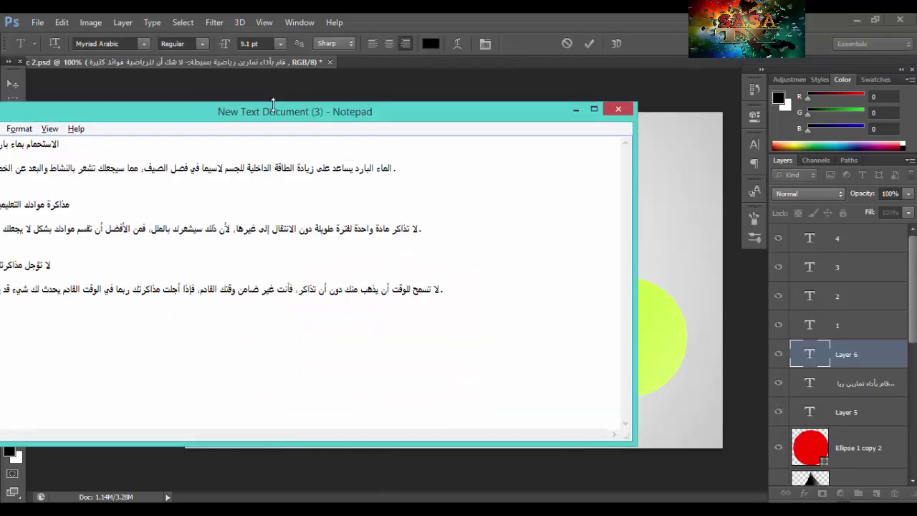
{"action": "left_click_drag", "start_coordinate": [309, 175], "coordinate": [395, 166]}
{"action": "left_click", "coordinate": [322, 174]}
{"action": "left_click_drag", "start_coordinate": [286, 104], "coordinate": [409, 107]}
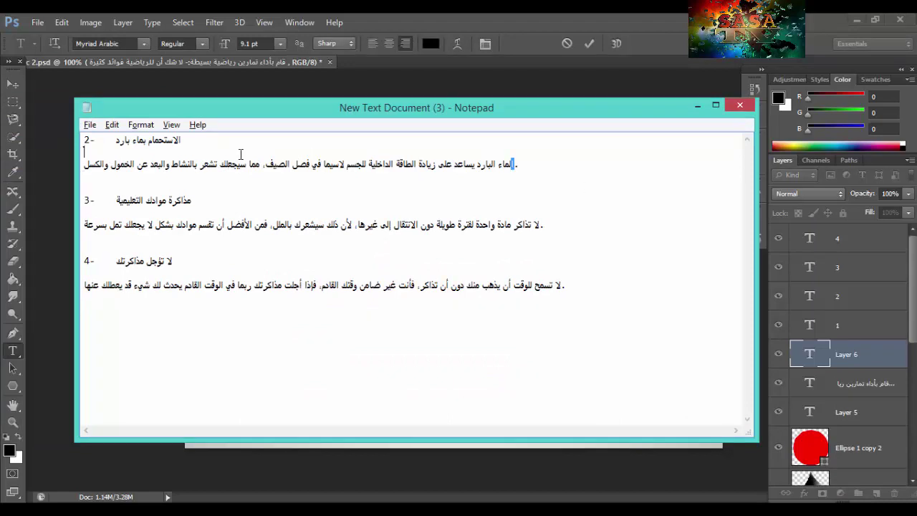
Copy the heading and paragraph of item 3 from Notepad and paste them into the Photoshop text box in the yellow circle
{"action": "left_click_drag", "start_coordinate": [566, 241], "coordinate": [107, 192]}
{"action": "key", "text": "ctrl+c"}
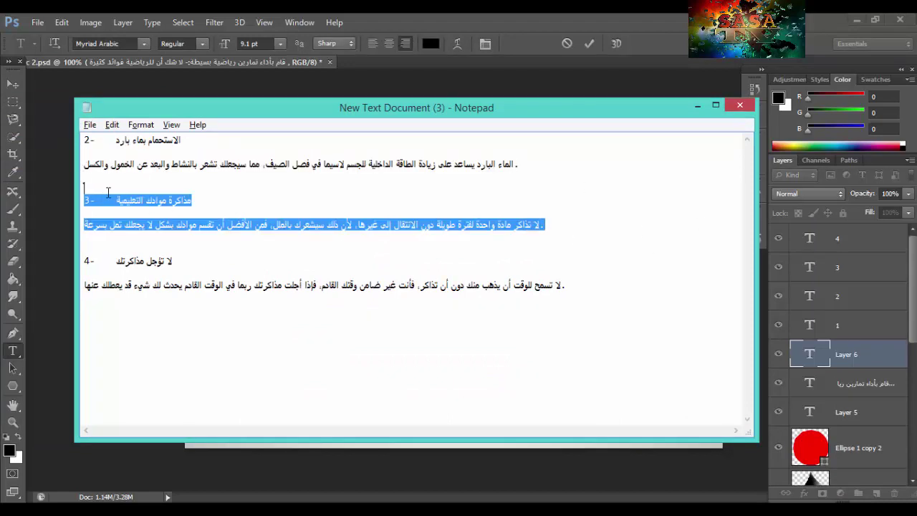
{"action": "right_click", "coordinate": [120, 203]}
{"action": "left_click", "coordinate": [144, 238]}
{"action": "key", "text": "alt+Tab"}
{"action": "key", "text": "ctrl+v"}
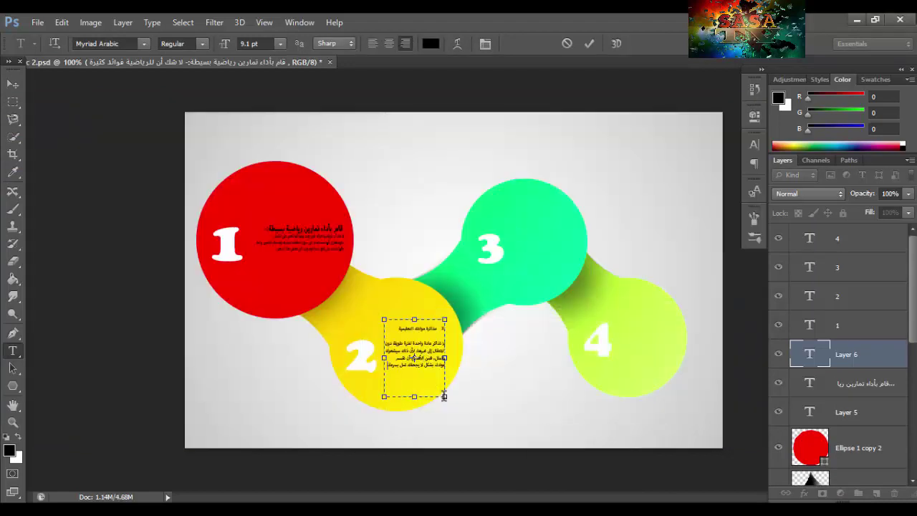
Make the heading of the yellow circle's text bold and set its font size to 12 pt
{"action": "left_click_drag", "start_coordinate": [398, 331], "coordinate": [445, 326]}
{"action": "left_click", "coordinate": [445, 326]}
{"action": "left_click", "coordinate": [179, 43]}
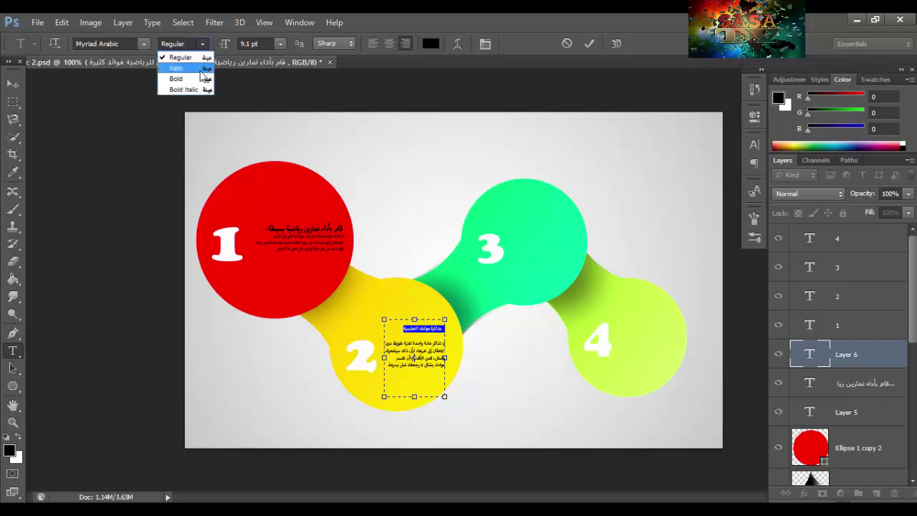
{"action": "left_click", "coordinate": [176, 78]}
{"action": "left_click", "coordinate": [405, 328]}
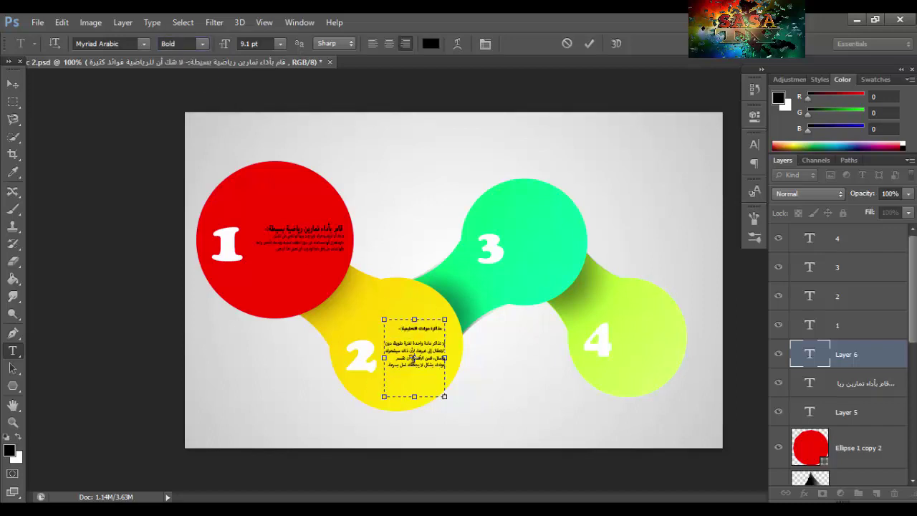
{"action": "left_click_drag", "start_coordinate": [397, 328], "coordinate": [443, 320]}
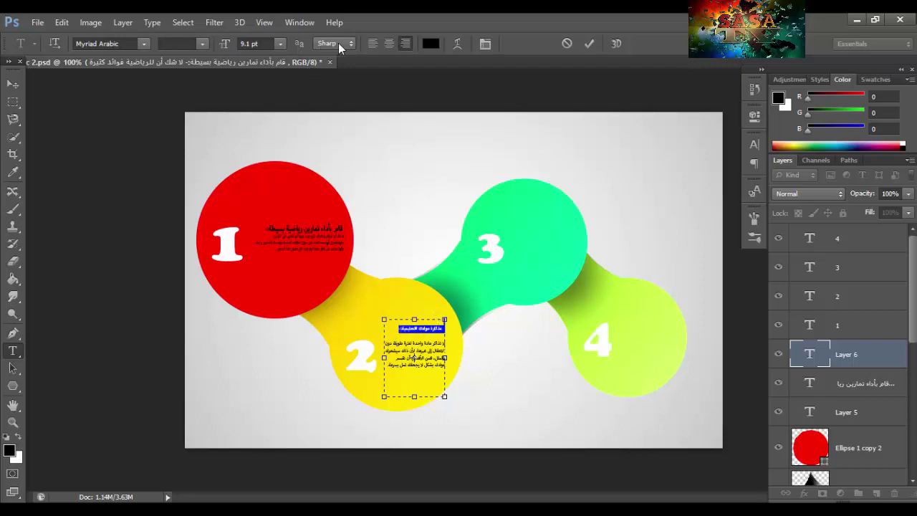
{"action": "left_click", "coordinate": [280, 44]}
{"action": "left_click", "coordinate": [300, 174]}
{"action": "left_click", "coordinate": [426, 335]}
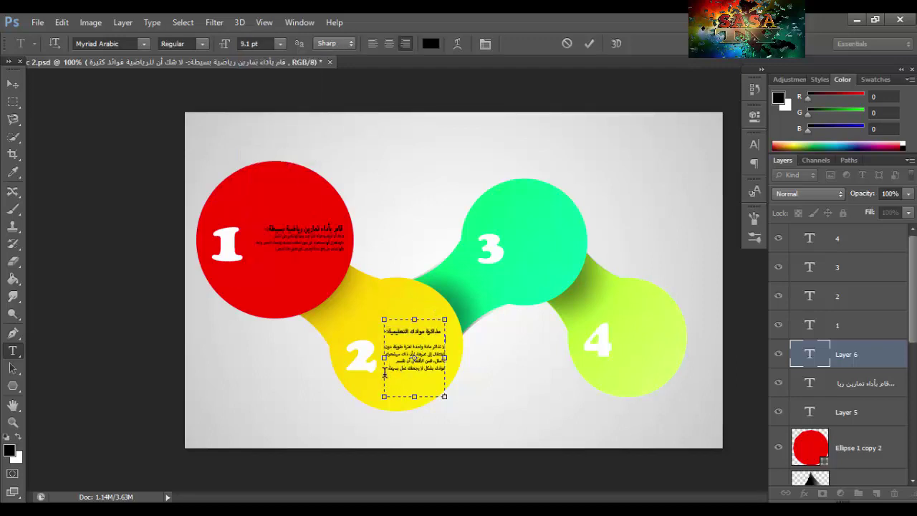
Make the body text in the yellow circle bold and remove the blank line between it and the heading
{"action": "left_click_drag", "start_coordinate": [444, 345], "coordinate": [385, 369]}
{"action": "left_click", "coordinate": [203, 44]}
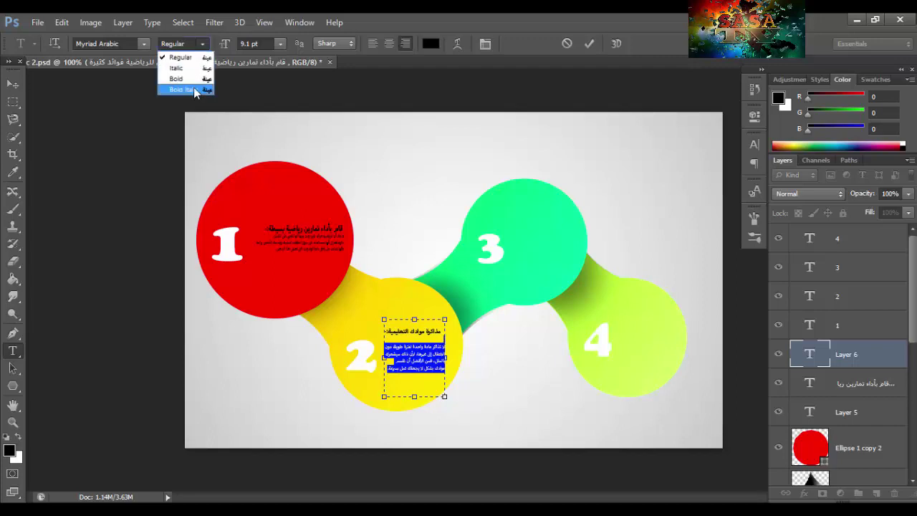
{"action": "left_click", "coordinate": [180, 78]}
{"action": "left_click", "coordinate": [437, 378]}
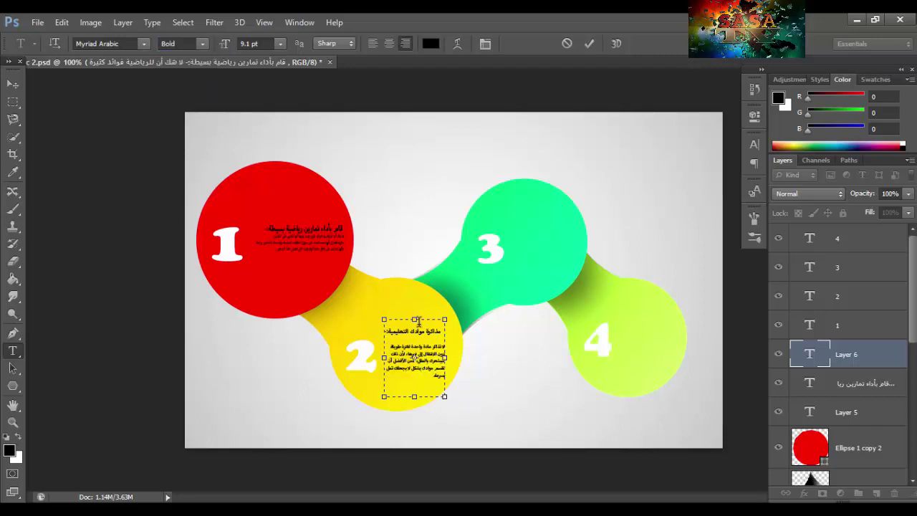
{"action": "key", "text": "BackSpace"}
Make the yellow circle's text box wider and shorter, and commit the text
{"action": "left_click_drag", "start_coordinate": [384, 396], "coordinate": [361, 366]}
{"action": "left_click", "coordinate": [589, 43]}
{"action": "key", "text": "v"}
Enlarge the heading font of the yellow circle's text, commit it and nudge the text block slightly upward
{"action": "key", "text": "t"}
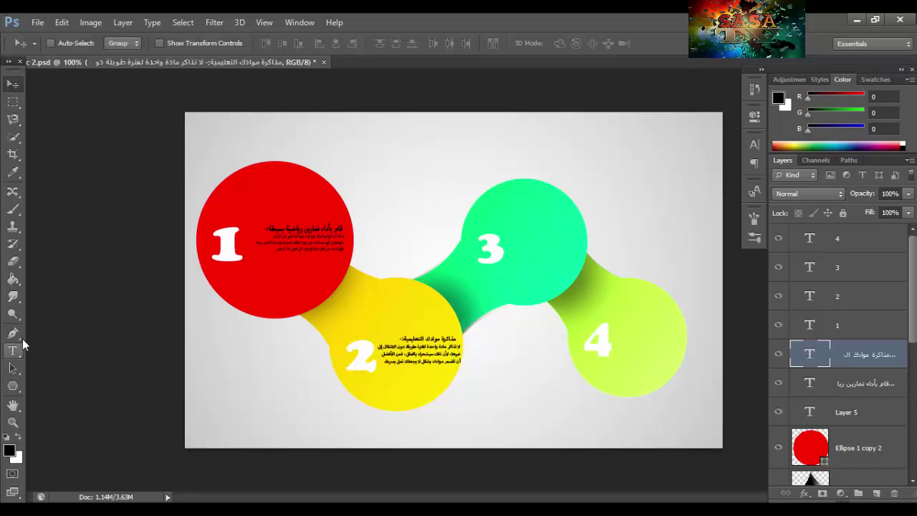
{"action": "left_click", "coordinate": [445, 345]}
{"action": "left_click_drag", "start_coordinate": [458, 338], "coordinate": [399, 338]}
{"action": "left_click", "coordinate": [250, 43]}
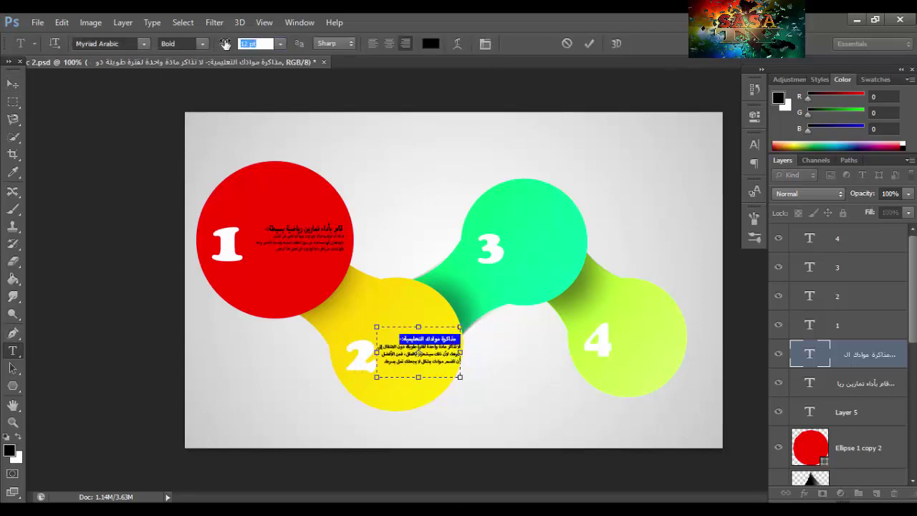
{"action": "type", "text": "9.1"}
{"action": "key", "text": "Return"}
{"action": "left_click", "coordinate": [587, 44]}
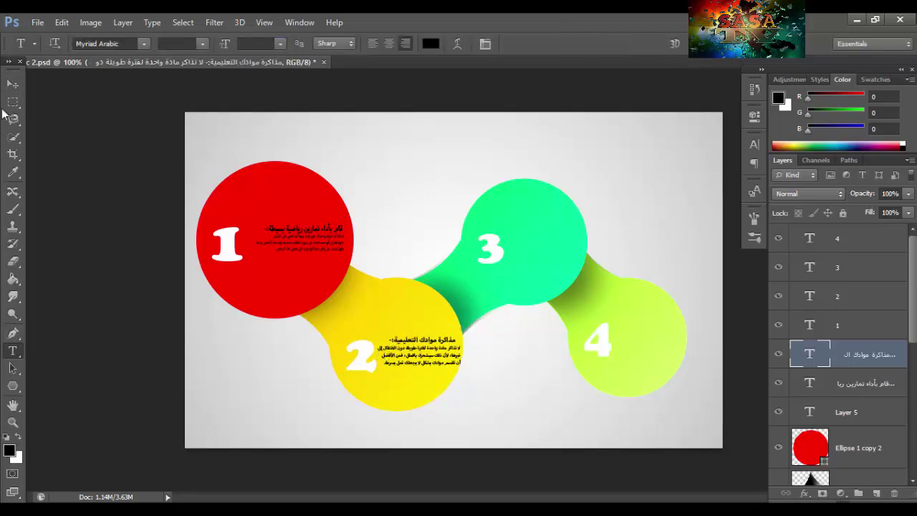
{"action": "key", "text": "v"}
{"action": "left_click_drag", "start_coordinate": [421, 370], "coordinate": [421, 364]}
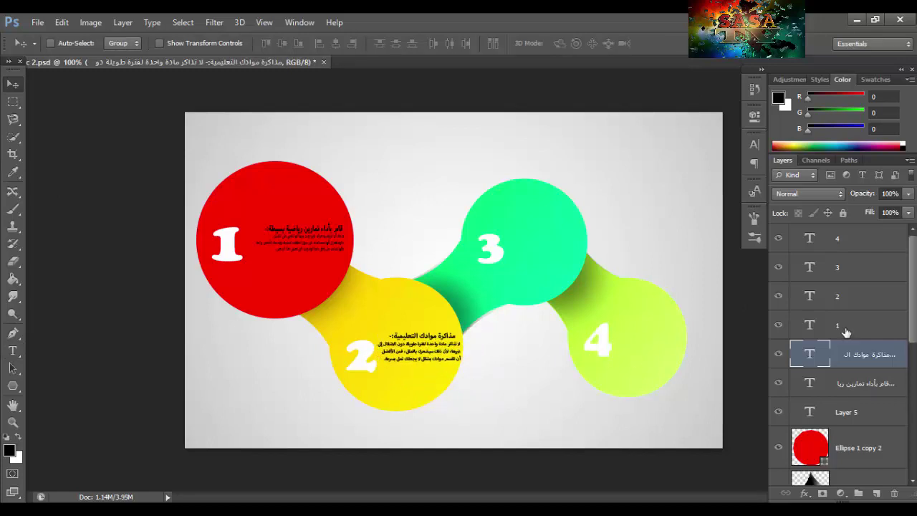
Nudge the number 2 slightly upward and move the number 1 closer to the red circle's text
{"action": "left_click", "coordinate": [842, 297]}
{"action": "left_click_drag", "start_coordinate": [360, 363], "coordinate": [359, 356]}
{"action": "left_click", "coordinate": [826, 334]}
{"action": "left_click_drag", "start_coordinate": [219, 255], "coordinate": [240, 242]}
Move the number 1 together with the red circle's text block slightly left and down
{"action": "left_click", "coordinate": [860, 354], "text": "ctrl"}
{"action": "left_click_drag", "start_coordinate": [301, 236], "coordinate": [307, 235]}
{"action": "left_click_drag", "start_coordinate": [414, 338], "coordinate": [402, 343]}
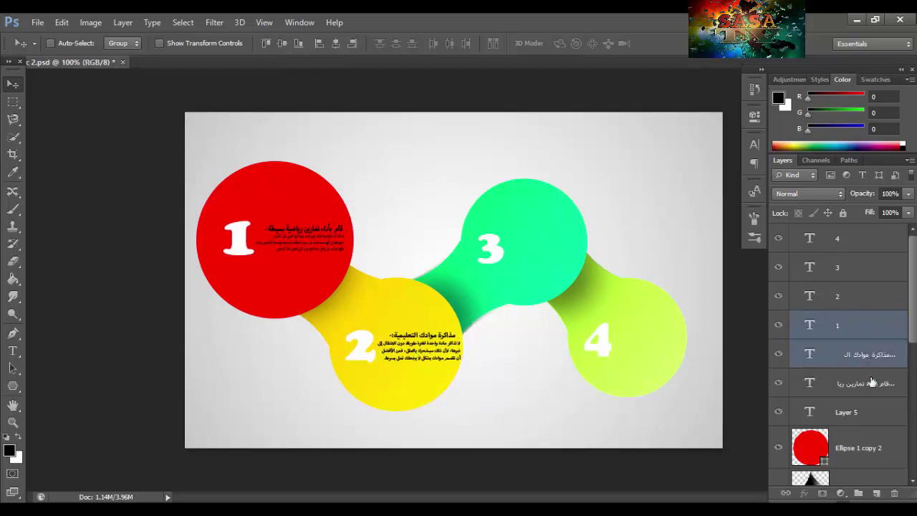
{"action": "left_click", "coordinate": [854, 358], "text": "ctrl"}
{"action": "left_click", "coordinate": [871, 382], "text": "ctrl"}
{"action": "left_click_drag", "start_coordinate": [301, 234], "coordinate": [291, 241]}
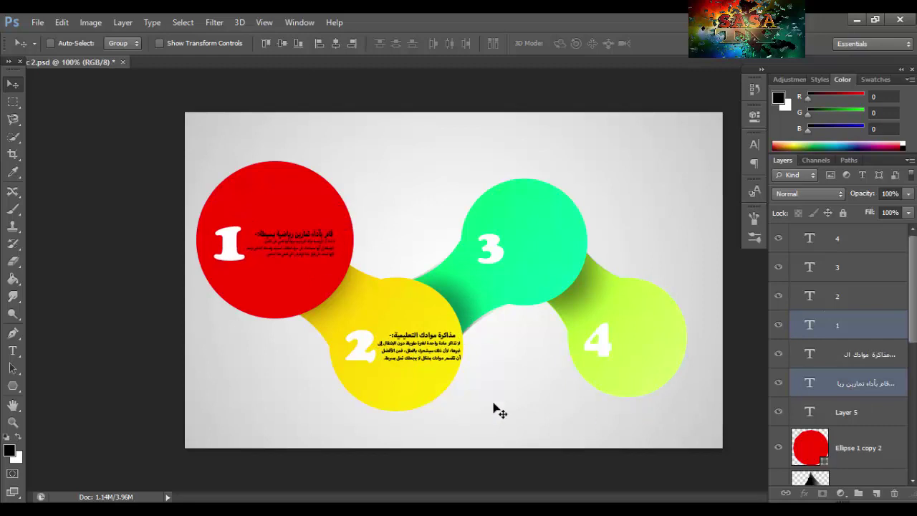
{"action": "left_click", "coordinate": [871, 406]}
{"action": "key", "text": "t"}
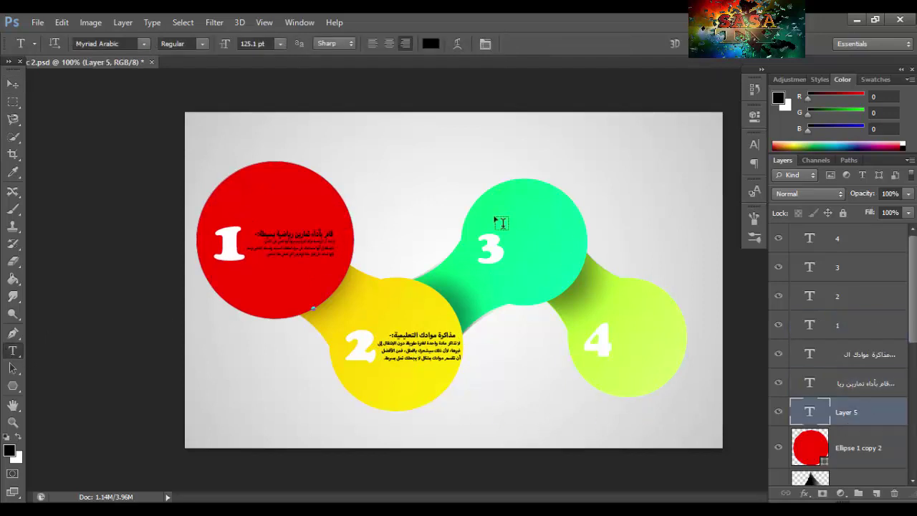
{"action": "left_click_drag", "start_coordinate": [492, 214], "coordinate": [579, 290]}
{"action": "key", "text": "alt+Tab"}
{"action": "left_click_drag", "start_coordinate": [511, 260], "coordinate": [90, 229]}
{"action": "right_click", "coordinate": [90, 230]}
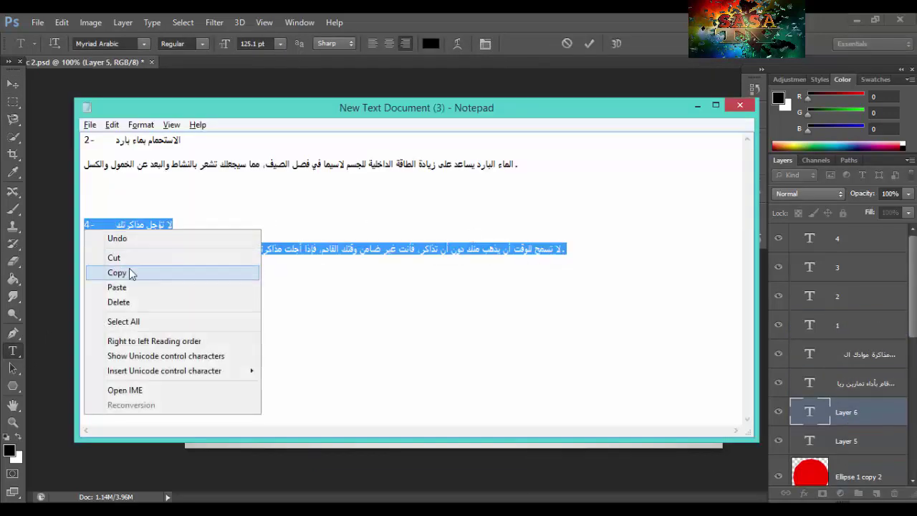
{"action": "left_click", "coordinate": [129, 268]}
{"action": "key", "text": "alt+Tab"}
{"action": "key", "text": "ctrl+v"}
{"action": "left_click_drag", "start_coordinate": [580, 290], "coordinate": [735, 415]}
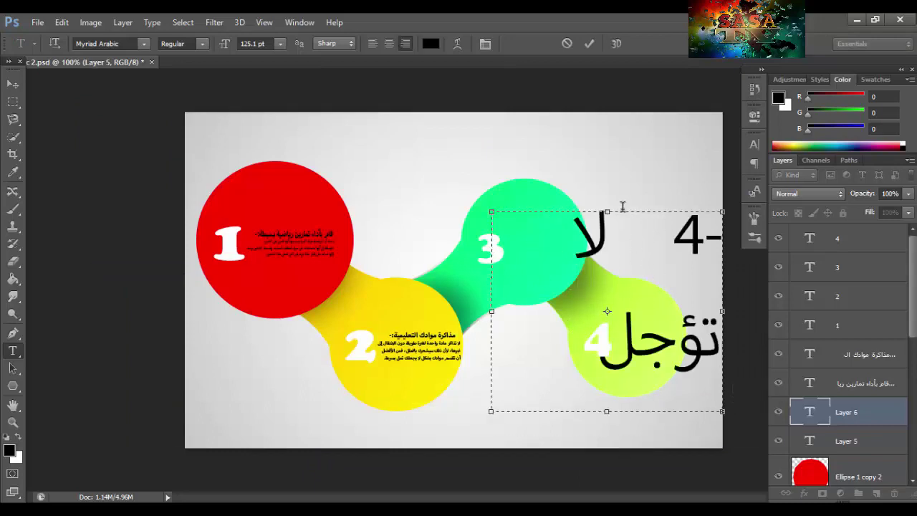
{"action": "left_click", "coordinate": [567, 43]}
Duplicate the yellow circle's text layer within the same document
{"action": "right_click", "coordinate": [860, 354]}
{"action": "left_click", "coordinate": [595, 104]}
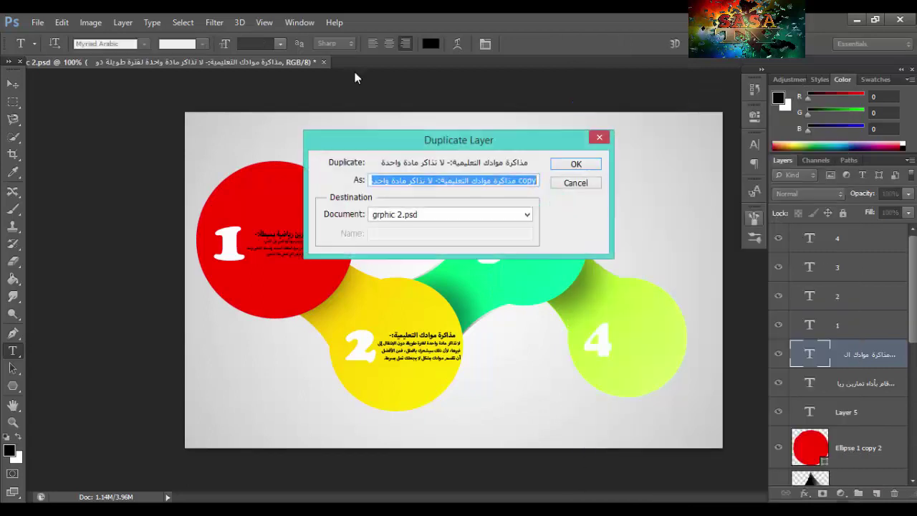
{"action": "left_click", "coordinate": [576, 164]}
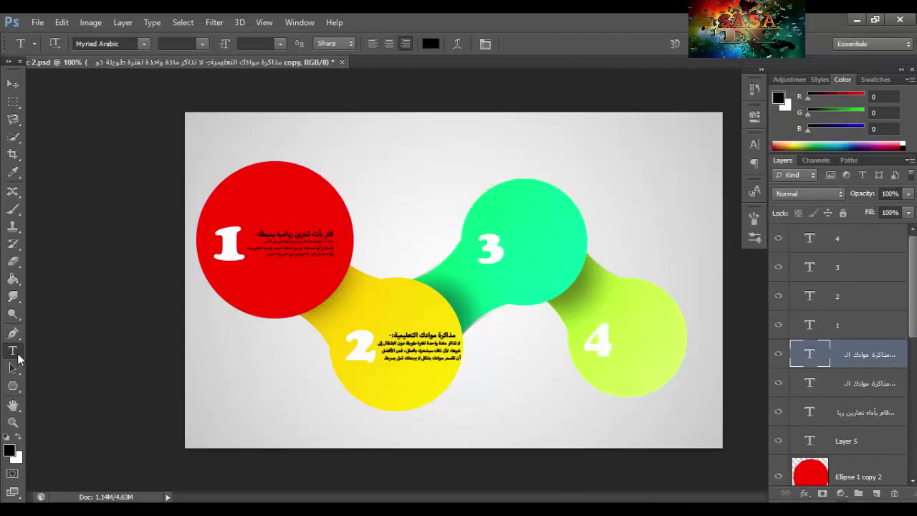
Replace the duplicate's text with the "لا تؤجل مذاكرتك" passage from the Notepad file and move it into the green circle
{"action": "left_click", "coordinate": [395, 349]}
{"action": "key", "text": "ctrl+a"}
{"action": "key", "text": "alt+Tab"}
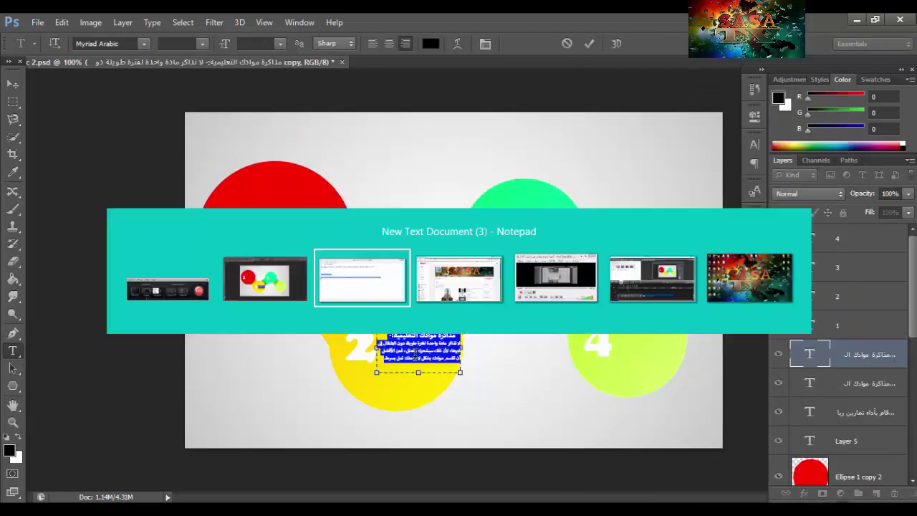
{"action": "right_click", "coordinate": [334, 248]}
{"action": "left_click", "coordinate": [365, 293]}
{"action": "key", "text": "alt+Tab"}
{"action": "key", "text": "ctrl+v"}
{"action": "left_click", "coordinate": [13, 84]}
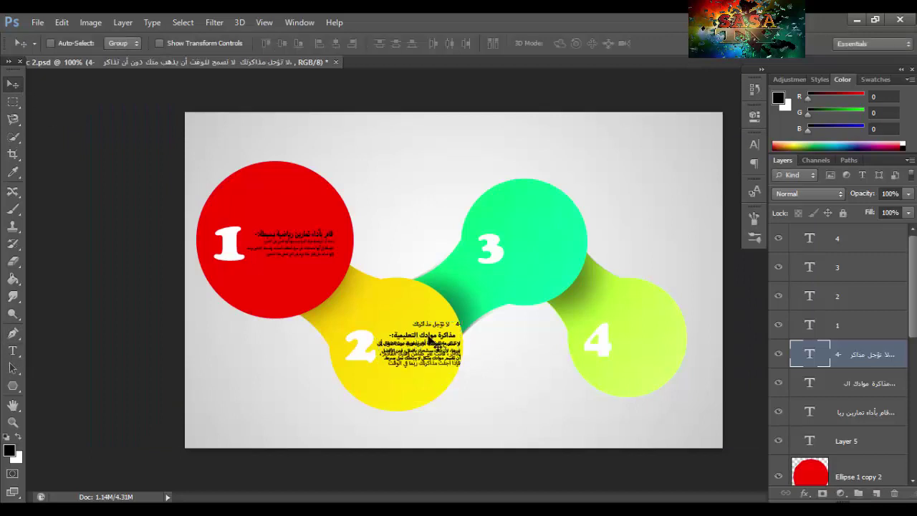
{"action": "left_click_drag", "start_coordinate": [419, 358], "coordinate": [550, 249]}
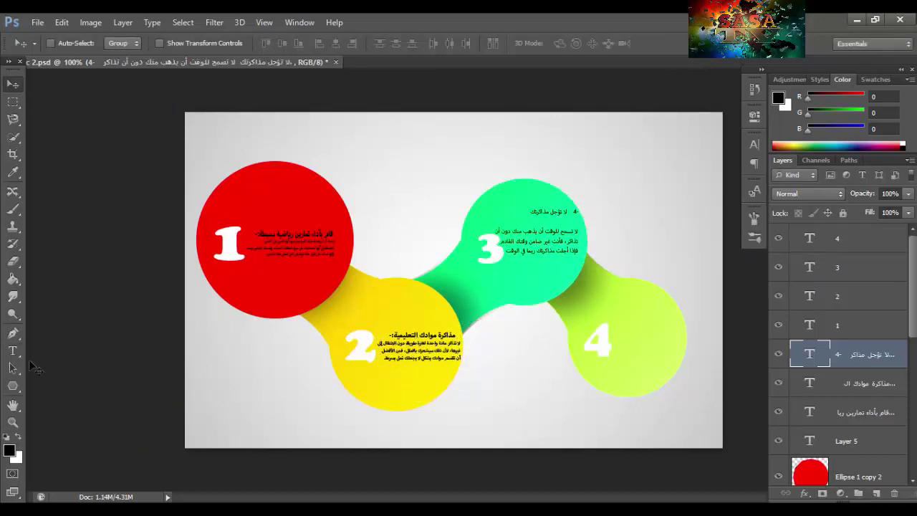
Make the body text in the green circle bold and set its font size to 9 pt
{"action": "key", "text": "t"}
{"action": "left_click_drag", "start_coordinate": [494, 255], "coordinate": [536, 212]}
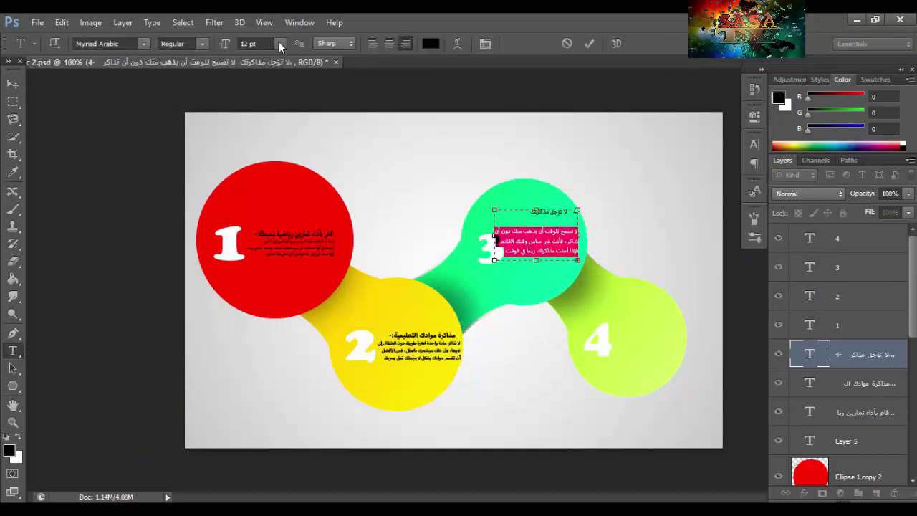
{"action": "left_click", "coordinate": [203, 44]}
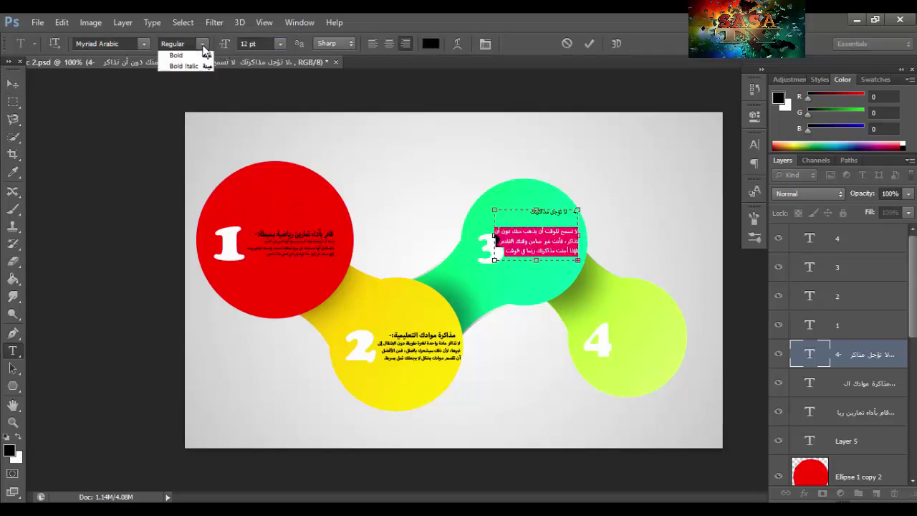
{"action": "left_click", "coordinate": [176, 55]}
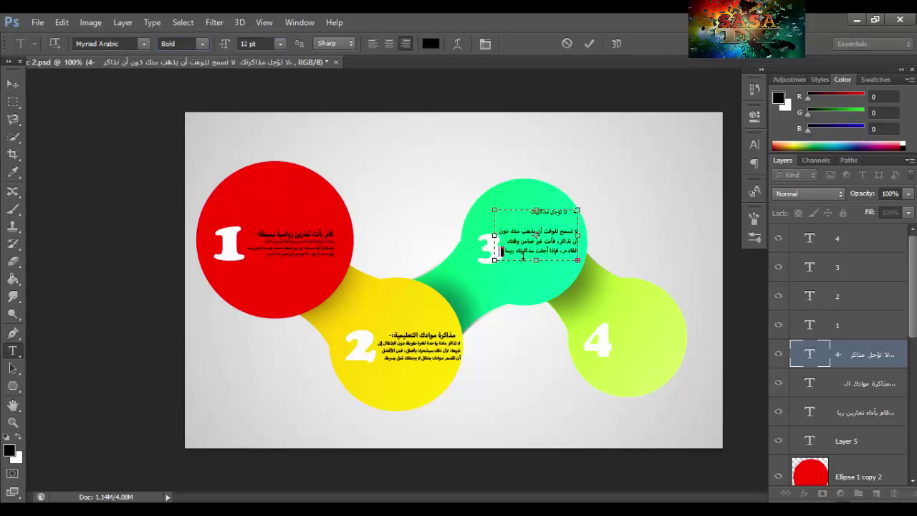
{"action": "left_click_drag", "start_coordinate": [226, 46], "coordinate": [209, 47]}
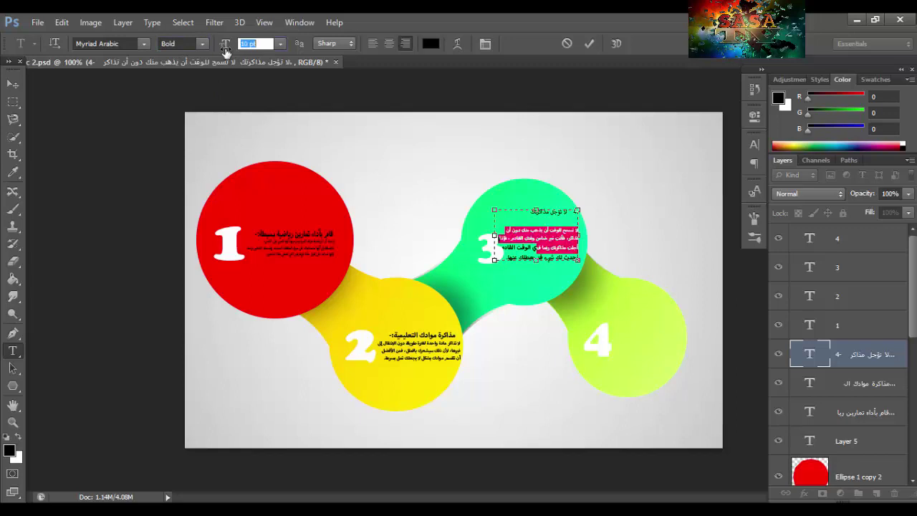
{"action": "left_click", "coordinate": [280, 43]}
{"action": "left_click", "coordinate": [273, 108]}
Remove the leading "4-" and the blank line below the green circle's heading, and end the heading with ":-"
{"action": "left_click_drag", "start_coordinate": [539, 210], "coordinate": [578, 210]}
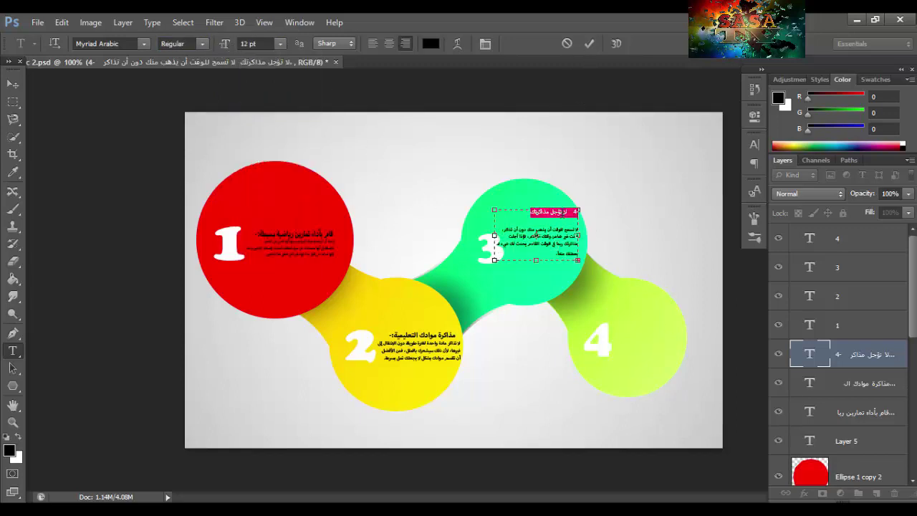
{"action": "left_click", "coordinate": [579, 210]}
{"action": "key", "text": "Delete"}
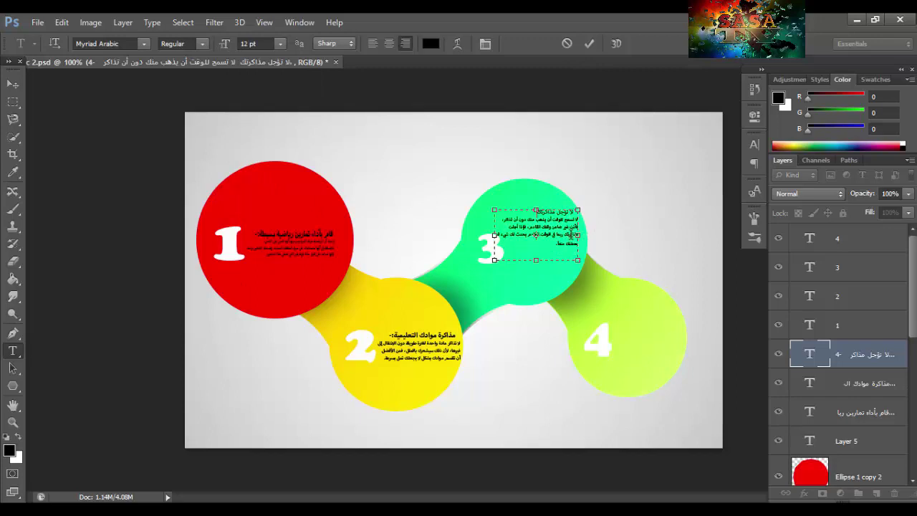
Make the green circle's heading bold and enlarge its font
{"action": "key", "text": "shift+Home"}
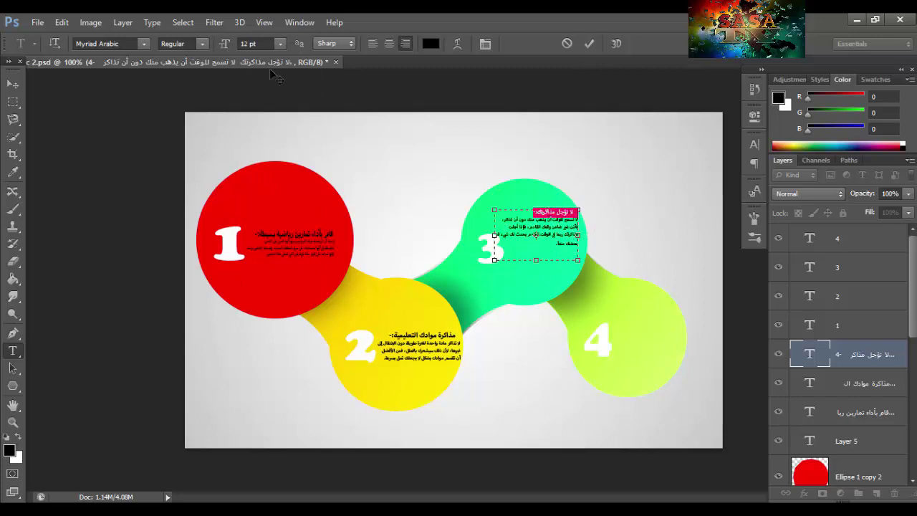
{"action": "left_click", "coordinate": [175, 78]}
{"action": "left_click", "coordinate": [278, 42]}
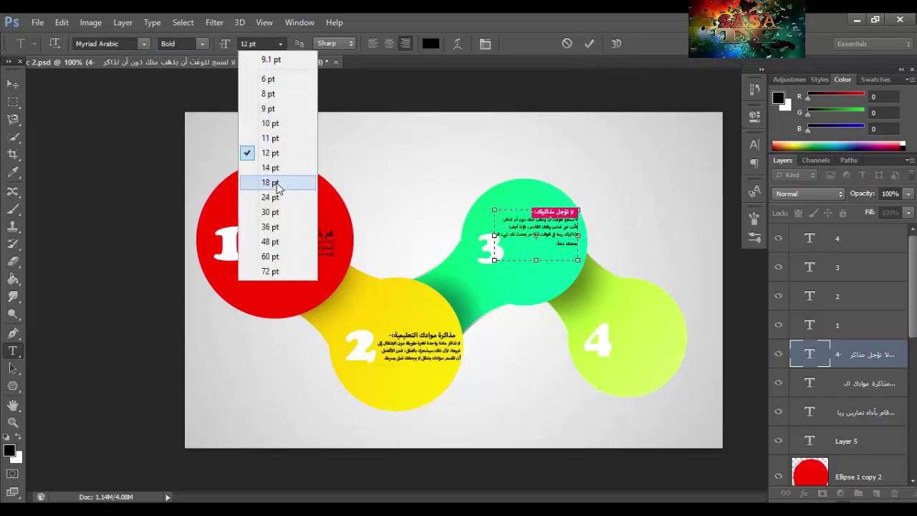
{"action": "left_click", "coordinate": [277, 182]}
{"action": "left_click", "coordinate": [536, 234]}
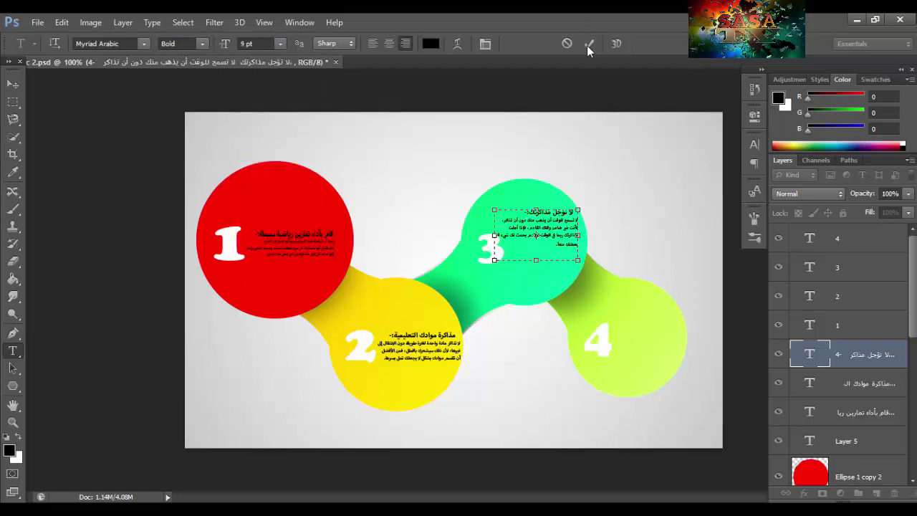
Commit the green circle's text and move the block slightly down and to the right
{"action": "left_click", "coordinate": [588, 45]}
{"action": "left_click", "coordinate": [13, 84]}
{"action": "mouse_move", "coordinate": [572, 241]}
{"action": "left_mouse_down"}
{"action": "mouse_move", "coordinate": [584, 258]}
{"action": "mouse_move", "coordinate": [576, 251]}
{"action": "left_mouse_up"}
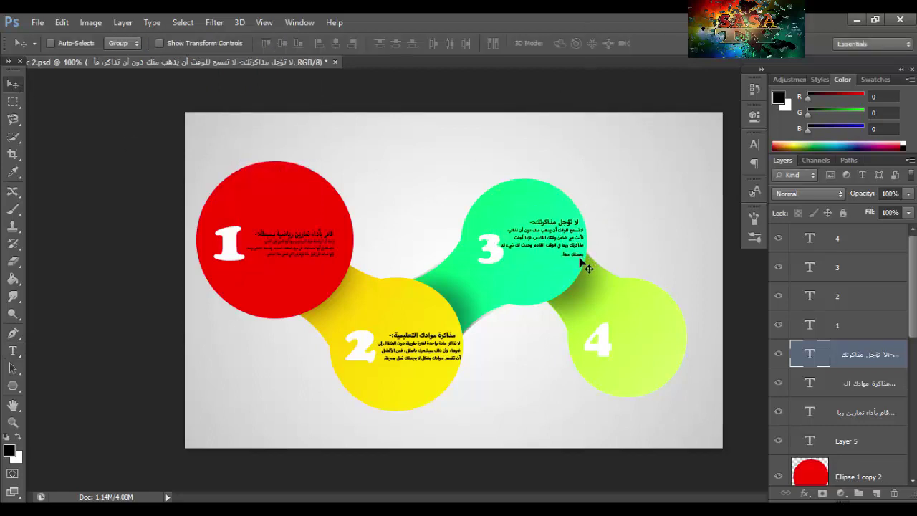
Try a slight rotation of the number 3 and reposition it slightly left, beside the green circle's text
{"action": "left_click", "coordinate": [827, 268]}
{"action": "left_click_drag", "start_coordinate": [482, 247], "coordinate": [476, 244]}
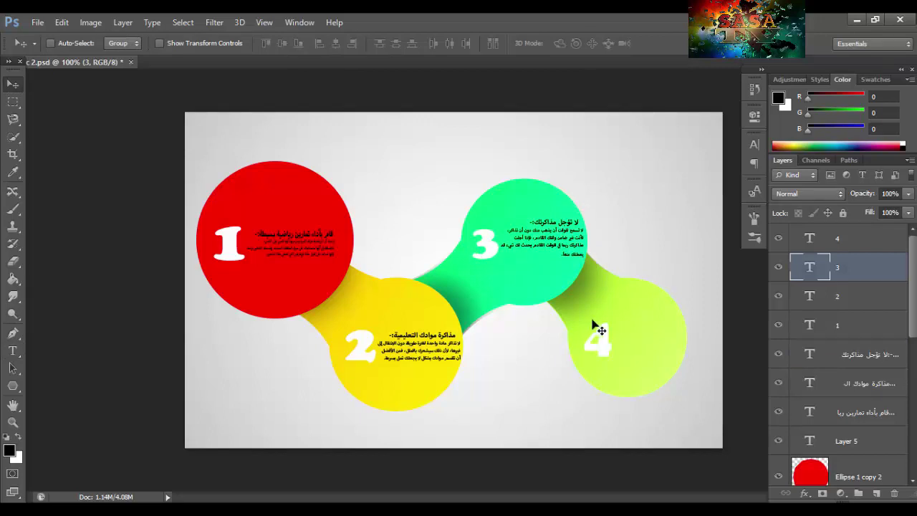
{"action": "key", "text": "ctrl+t"}
{"action": "left_click", "coordinate": [506, 208]}
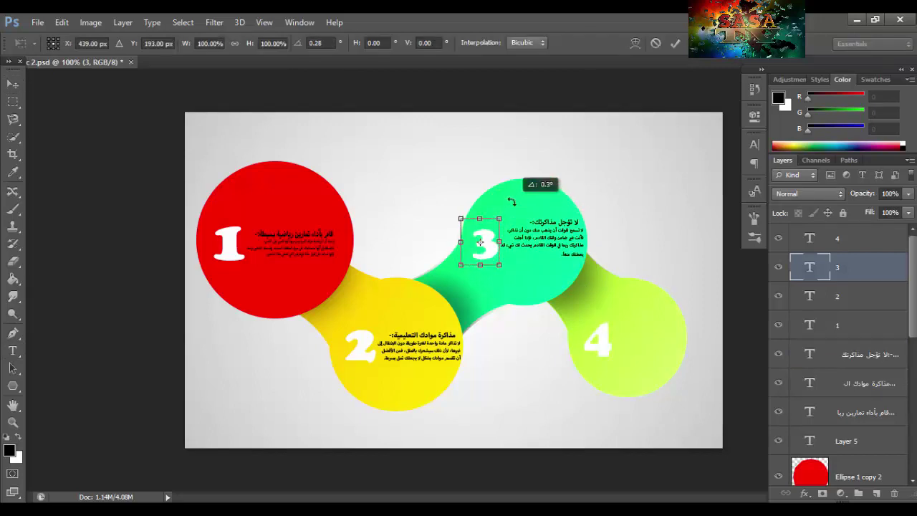
{"action": "key", "text": "Return"}
{"action": "left_click_drag", "start_coordinate": [481, 244], "coordinate": [504, 259]}
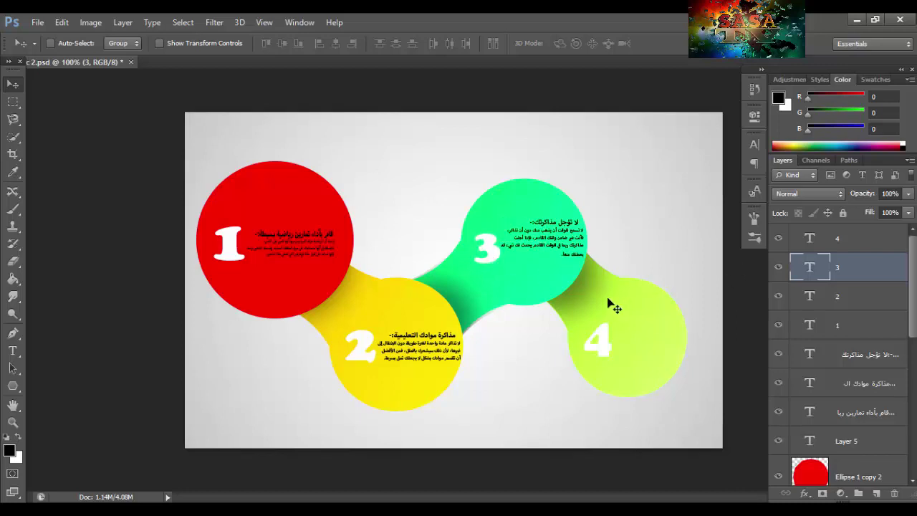
Create a text box in the lime circle and paste the "الاستحمام بماء بارد" passage from Notepad, without its "2-" and blank line
{"action": "left_click", "coordinate": [831, 363]}
{"action": "key", "text": "t"}
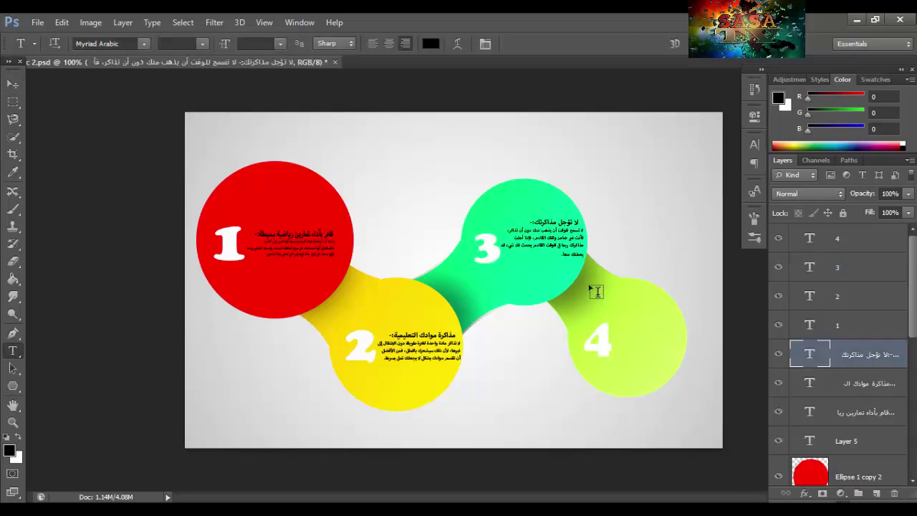
{"action": "left_click_drag", "start_coordinate": [612, 301], "coordinate": [675, 377]}
{"action": "key", "text": "alt+Tab"}
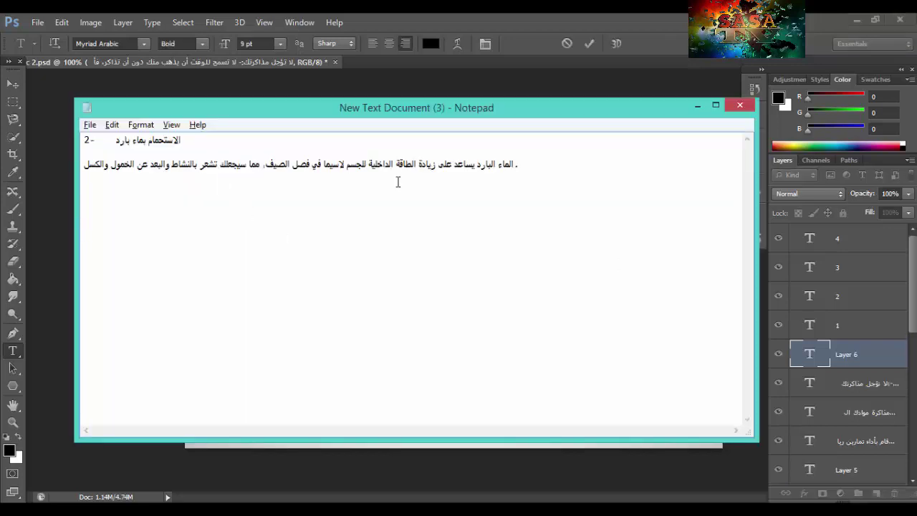
{"action": "key", "text": "ctrl+a"}
{"action": "right_click", "coordinate": [251, 167]}
{"action": "left_click", "coordinate": [285, 205]}
{"action": "key", "text": "alt+Tab"}
{"action": "key", "text": "ctrl+v"}
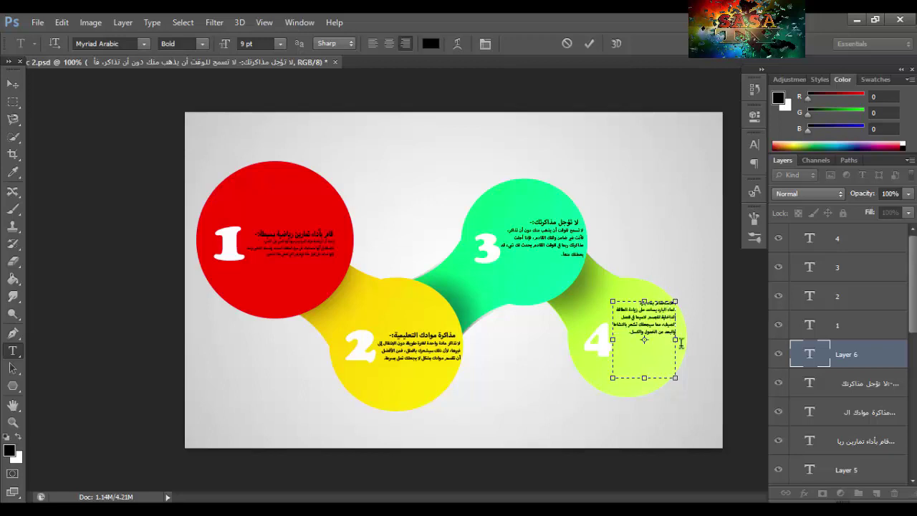
Set the lime circle's heading to 14 pt and end it with ":-"
{"action": "triple_click", "coordinate": [648, 302]}
{"action": "left_click", "coordinate": [280, 43]}
{"action": "left_click", "coordinate": [286, 168]}
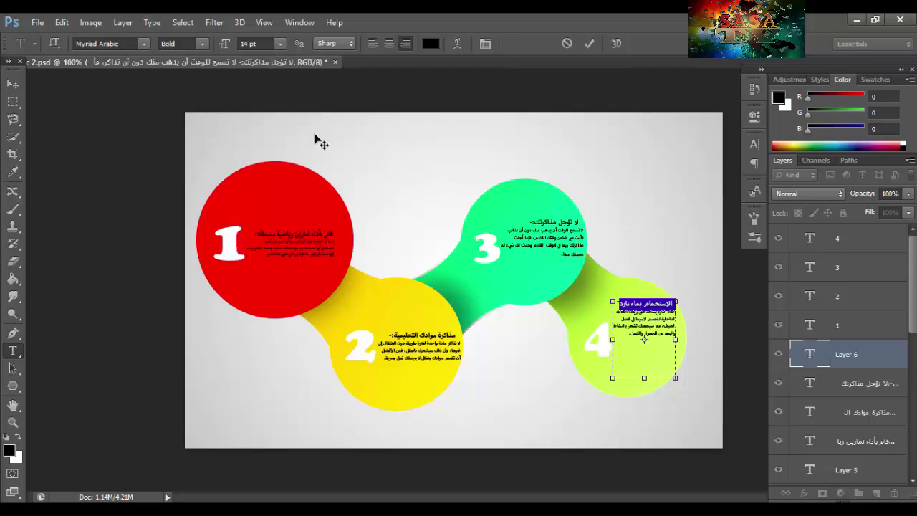
{"action": "left_click", "coordinate": [615, 306]}
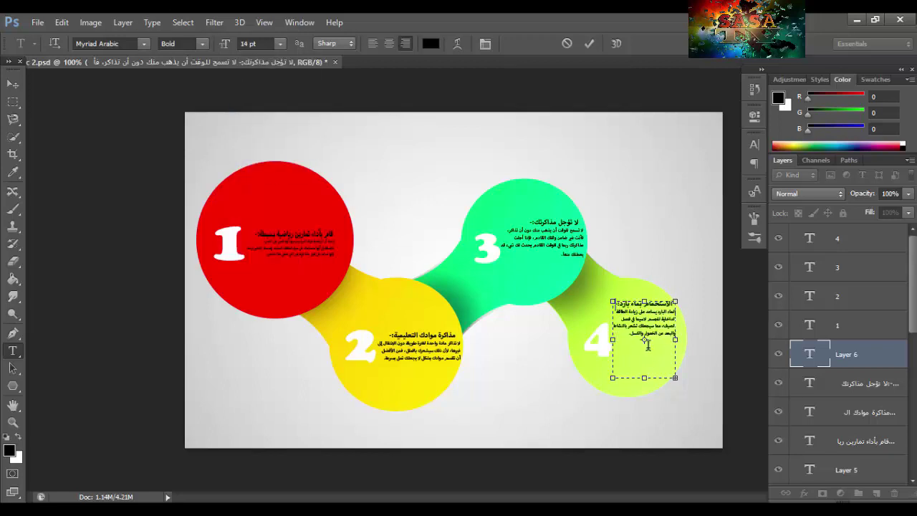
Commit the lime circle's text and move the block down so it sits beside the number 4
{"action": "left_click", "coordinate": [588, 42]}
{"action": "key", "text": "v"}
{"action": "left_click_drag", "start_coordinate": [663, 337], "coordinate": [662, 354]}
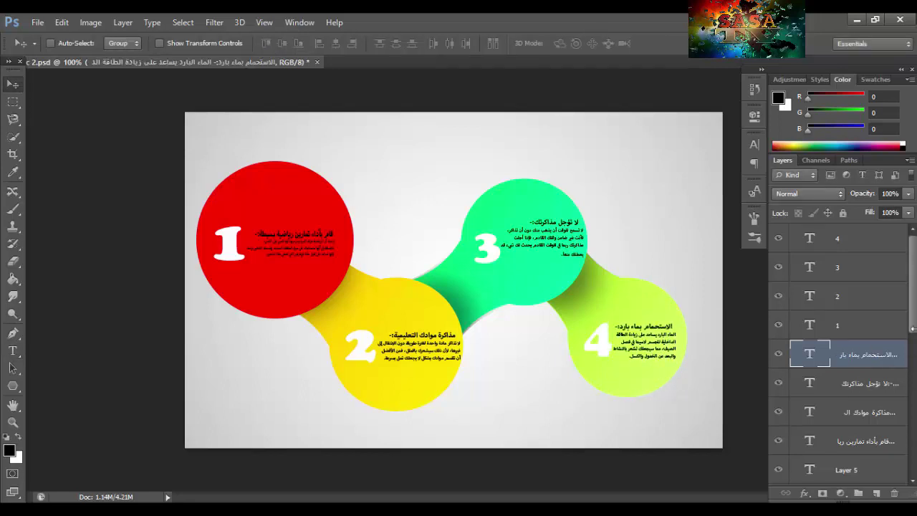
Add a new empty layer directly below the gradient fill layer
{"action": "scroll", "coordinate": [846, 359], "scroll_direction": "down", "scroll_amount": 10}
{"action": "left_click", "coordinate": [860, 428]}
{"action": "left_click", "coordinate": [852, 465]}
{"action": "left_click", "coordinate": [877, 493]}
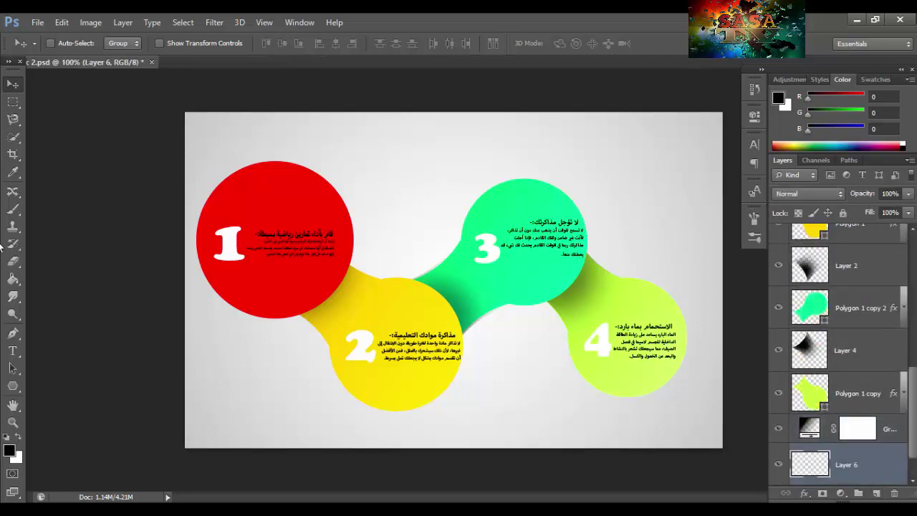
Paint a white glow behind the circles on the new layer with the 300 px Brush, and move the layer above the gradient fill
{"action": "left_click", "coordinate": [12, 209]}
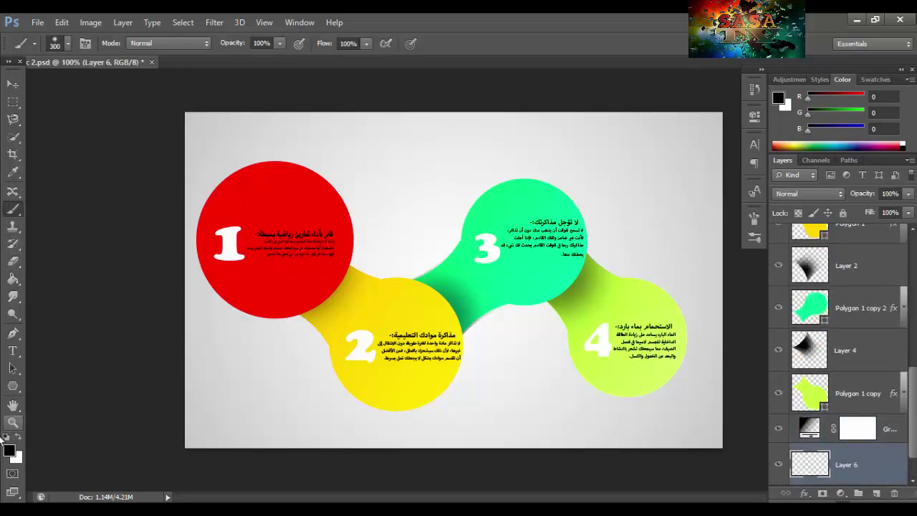
{"action": "left_click", "coordinate": [18, 437]}
{"action": "left_click", "coordinate": [12, 422]}
{"action": "key", "text": "b"}
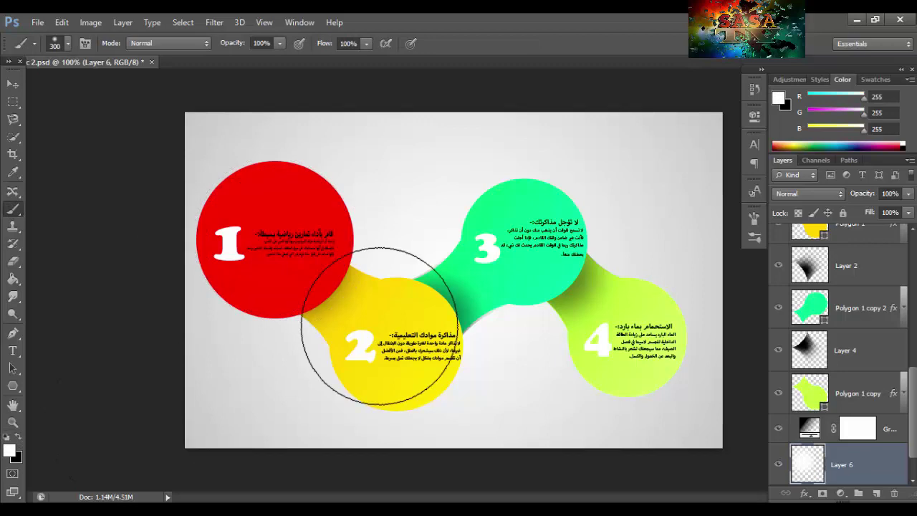
{"action": "left_click_drag", "start_coordinate": [845, 464], "coordinate": [855, 425]}
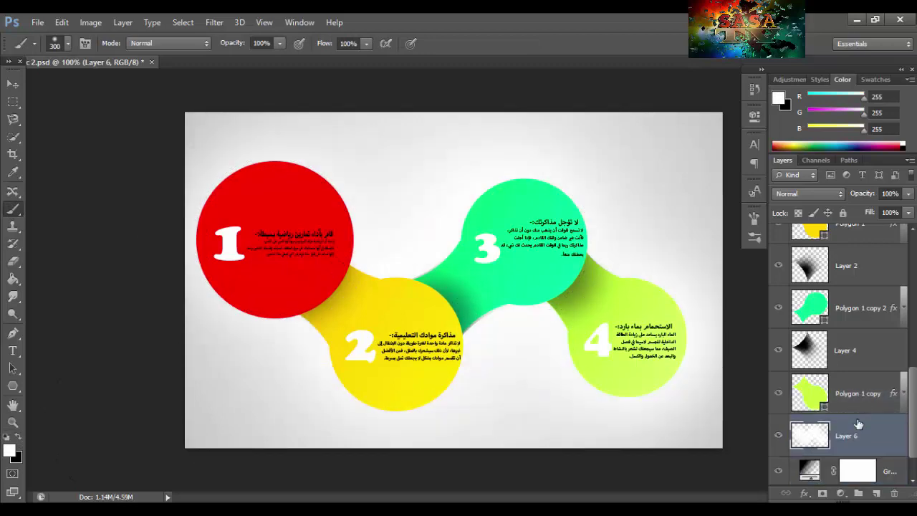